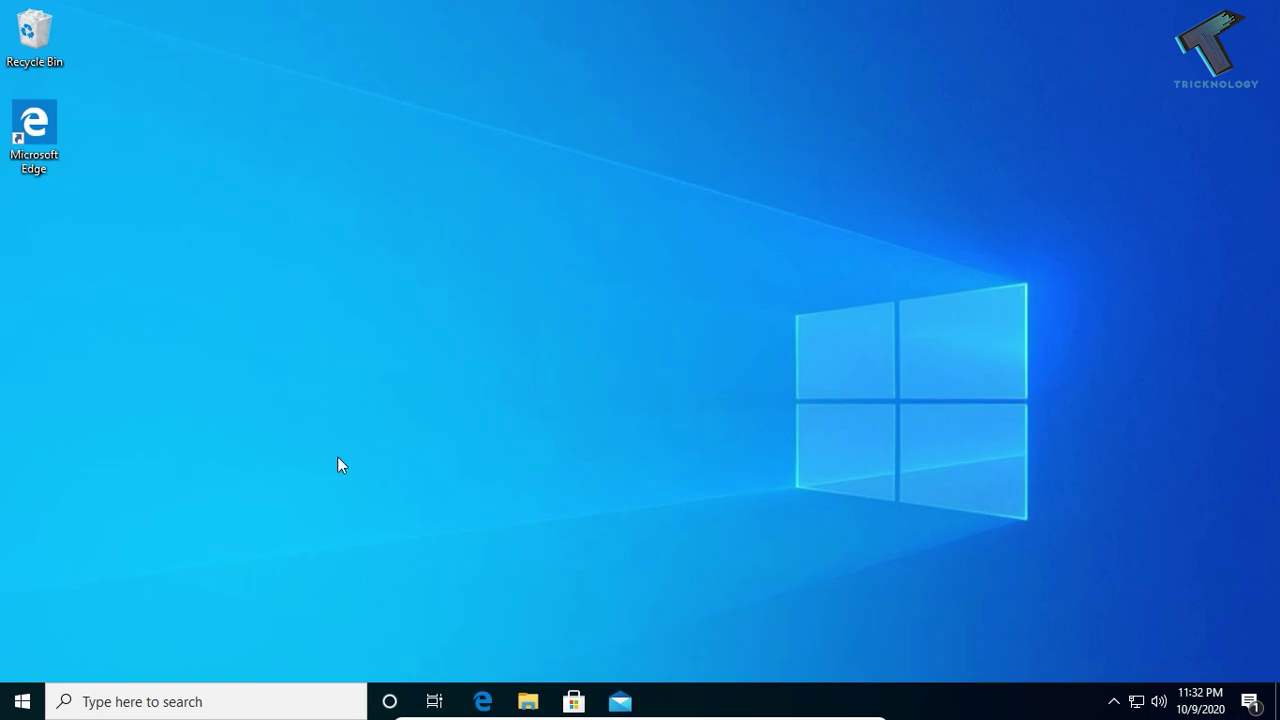
Find the Create a restore point settings through Windows search and place the System Properties dialog mid-screen.
click(22, 701)
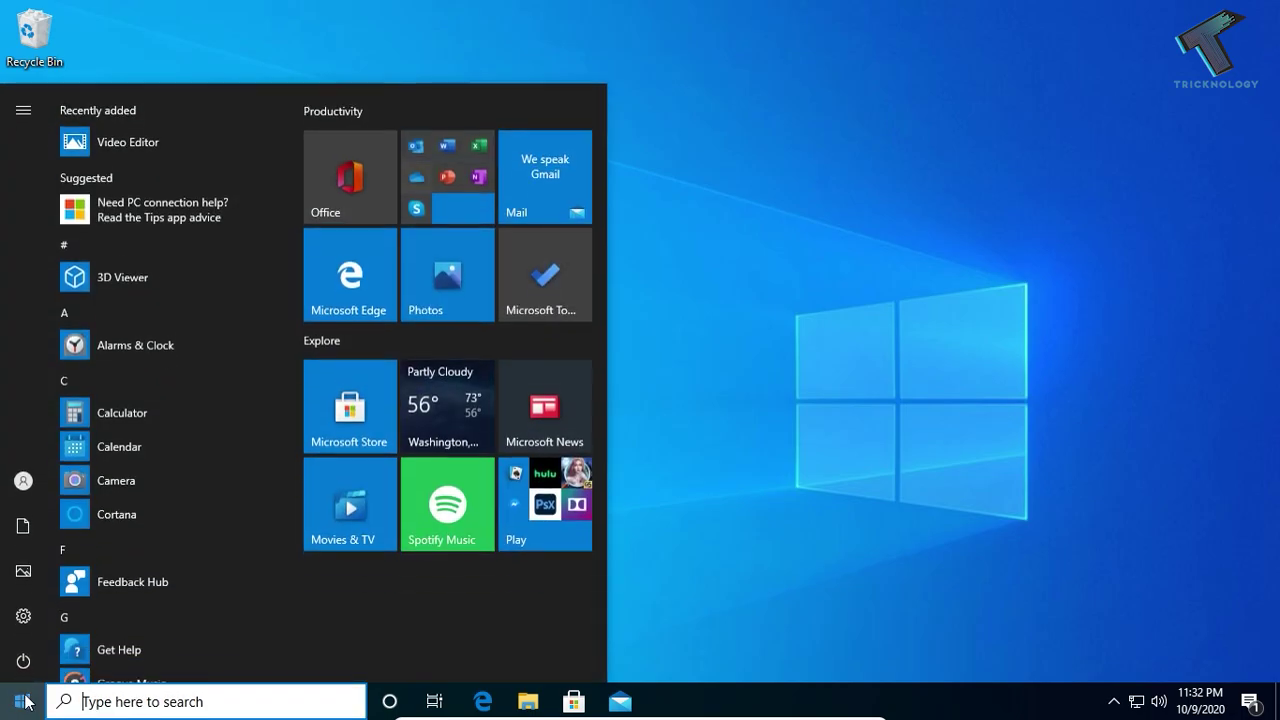
text(crea)
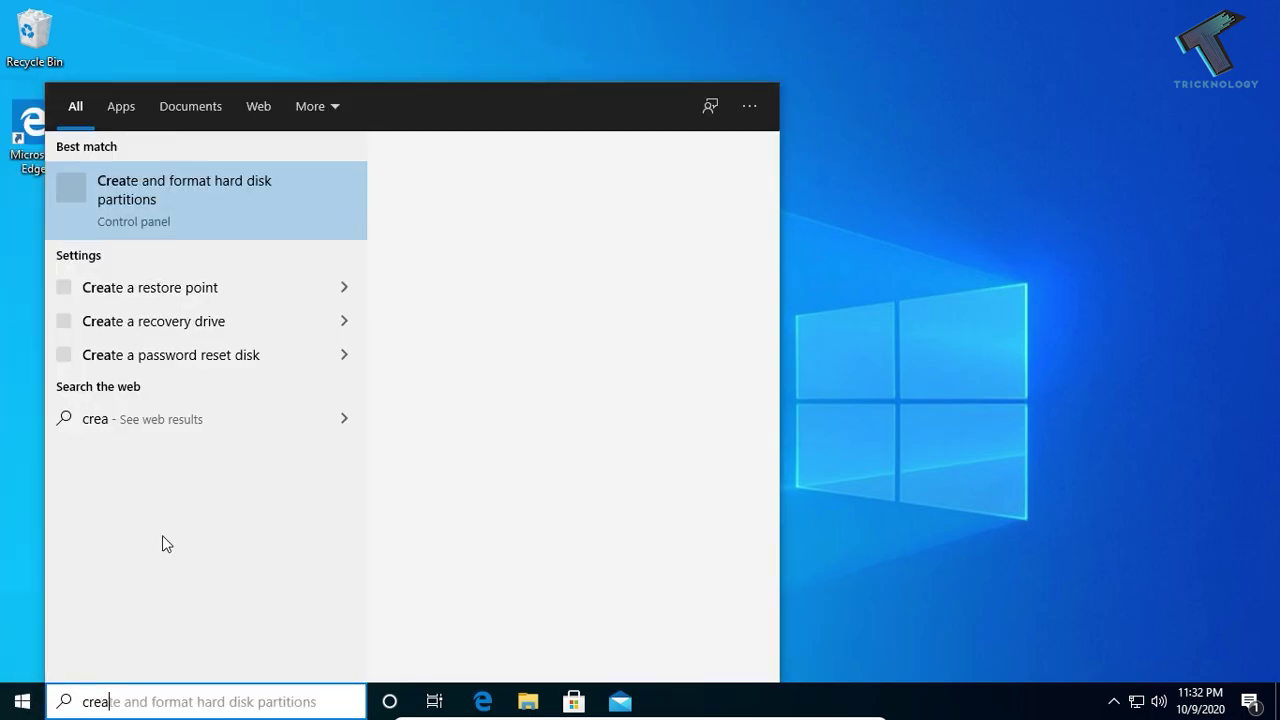
click(227, 286)
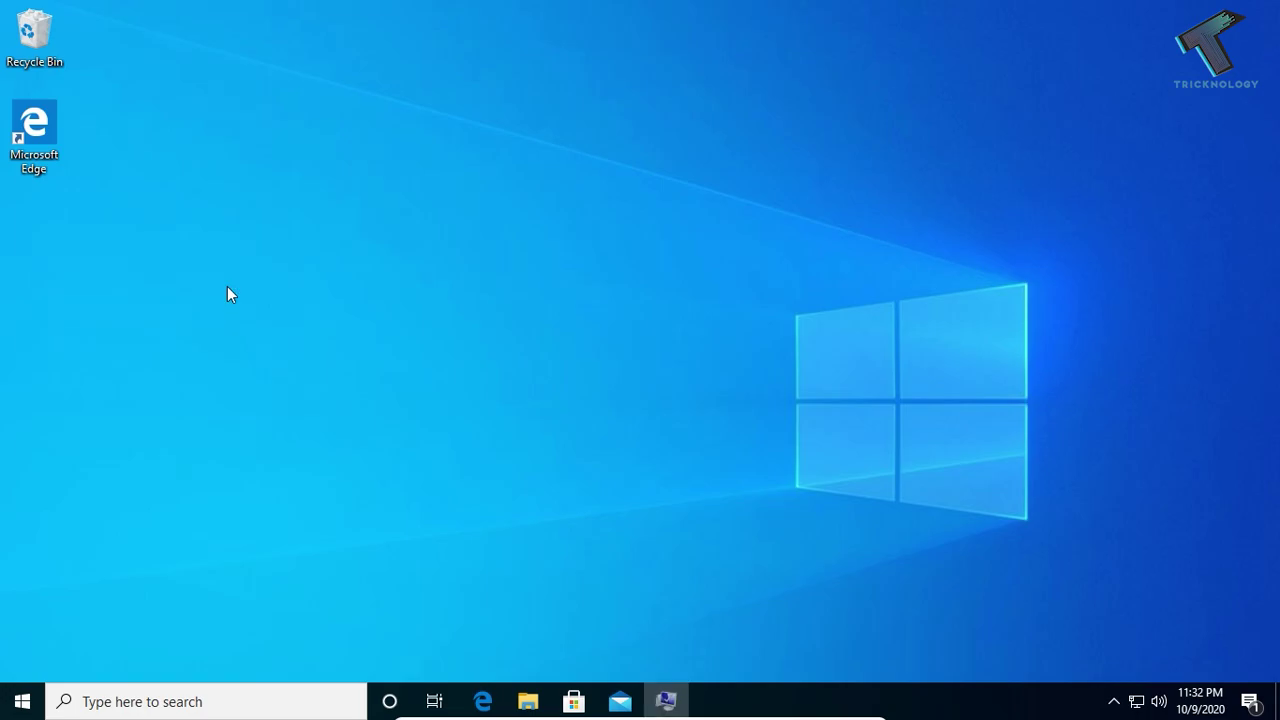
drag(250, 42, 581, 116)
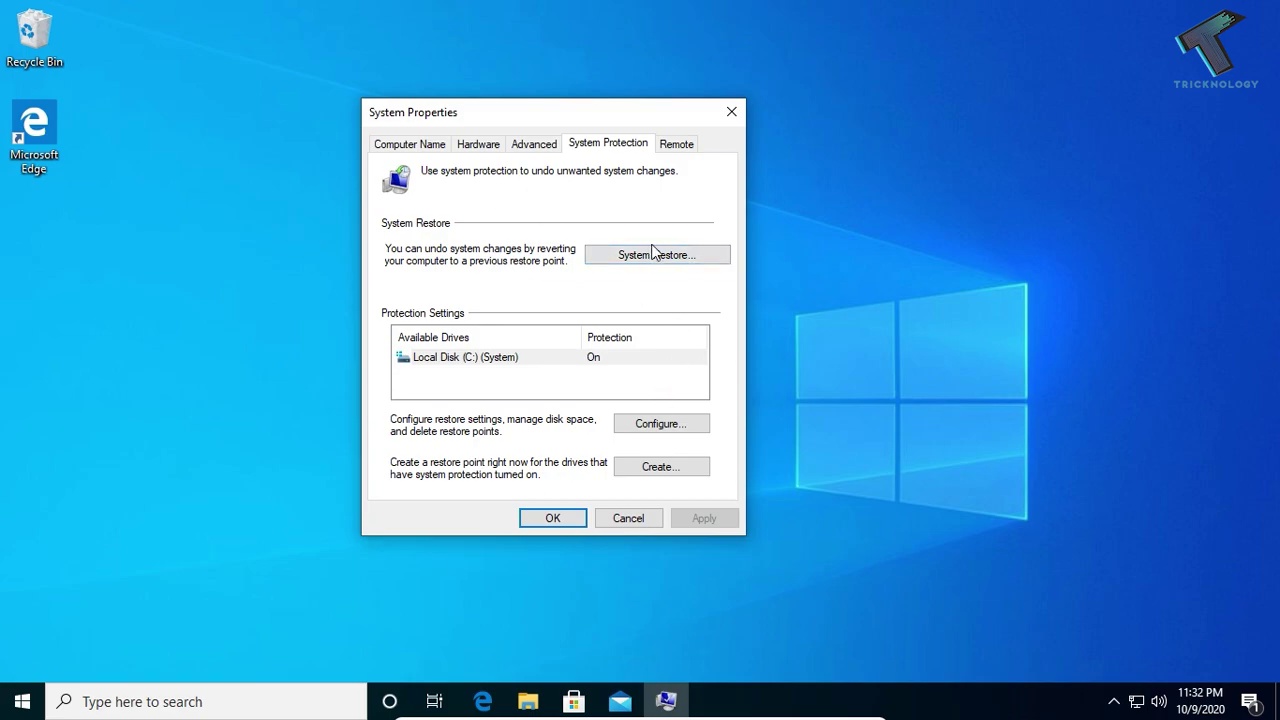
Search Windows for "create re" and reopen the Create a restore point settings.
click(22, 701)
text(cr)
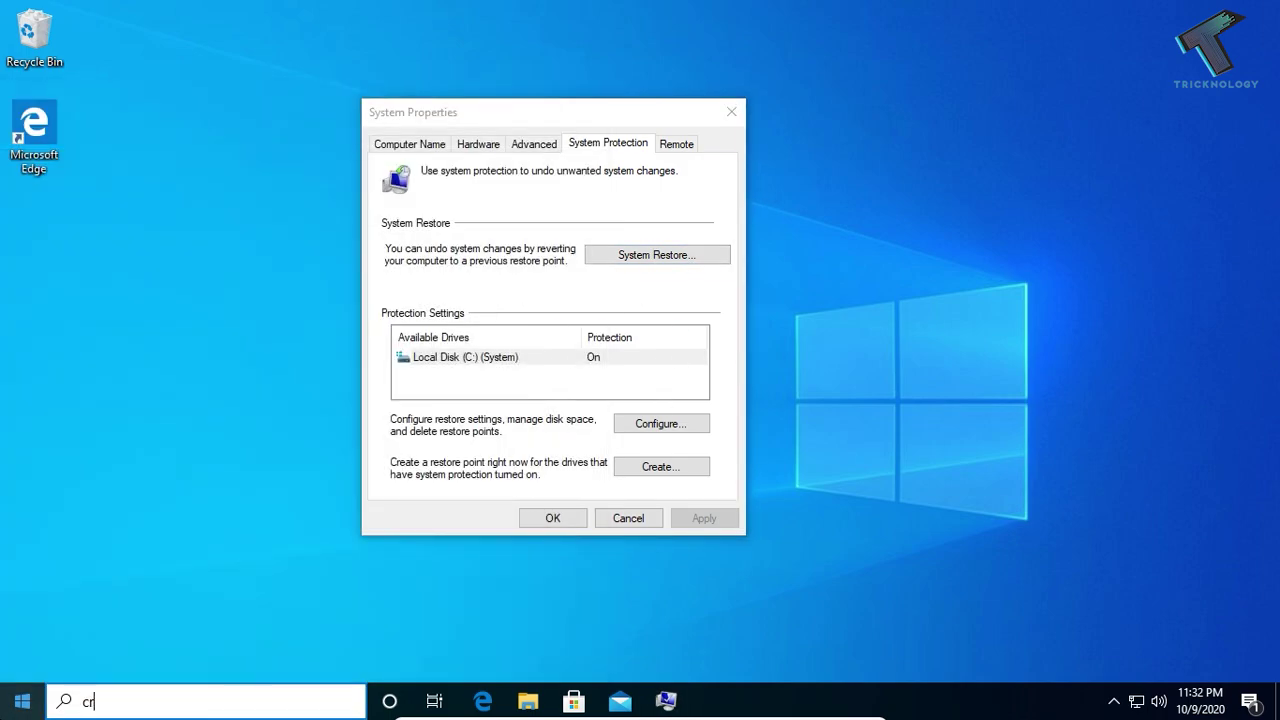
text(eate re)
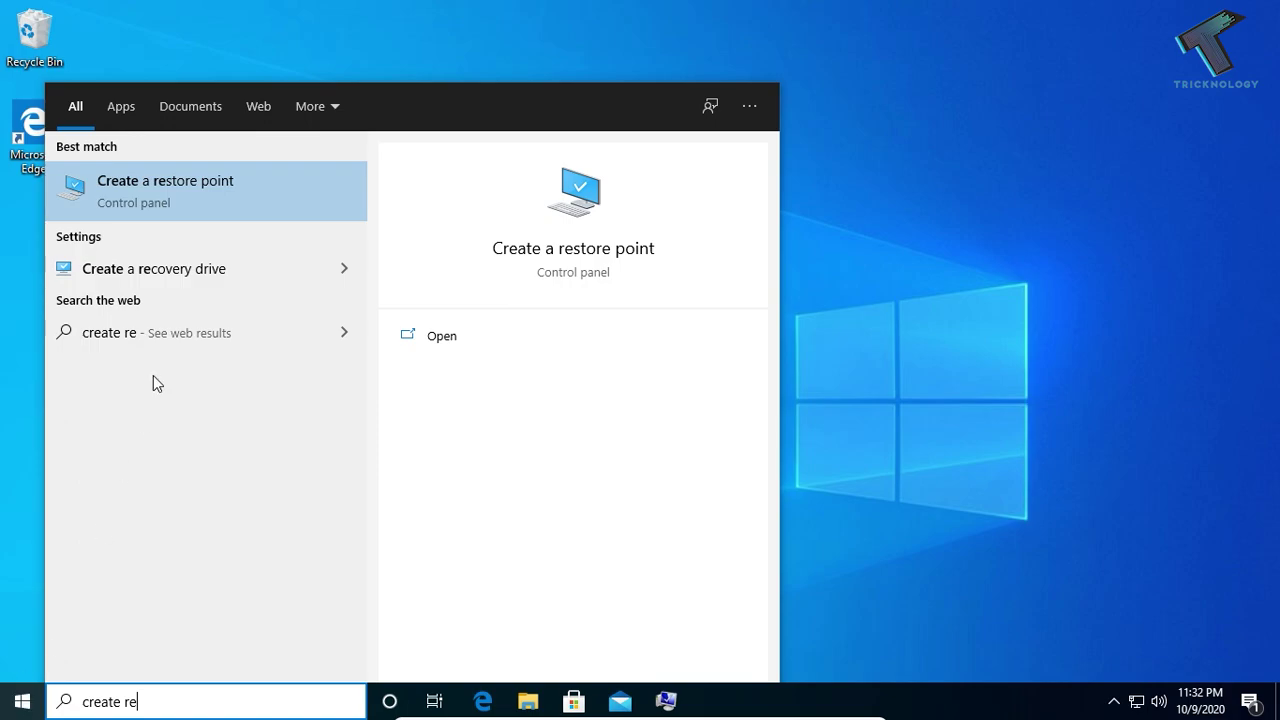
click(281, 207)
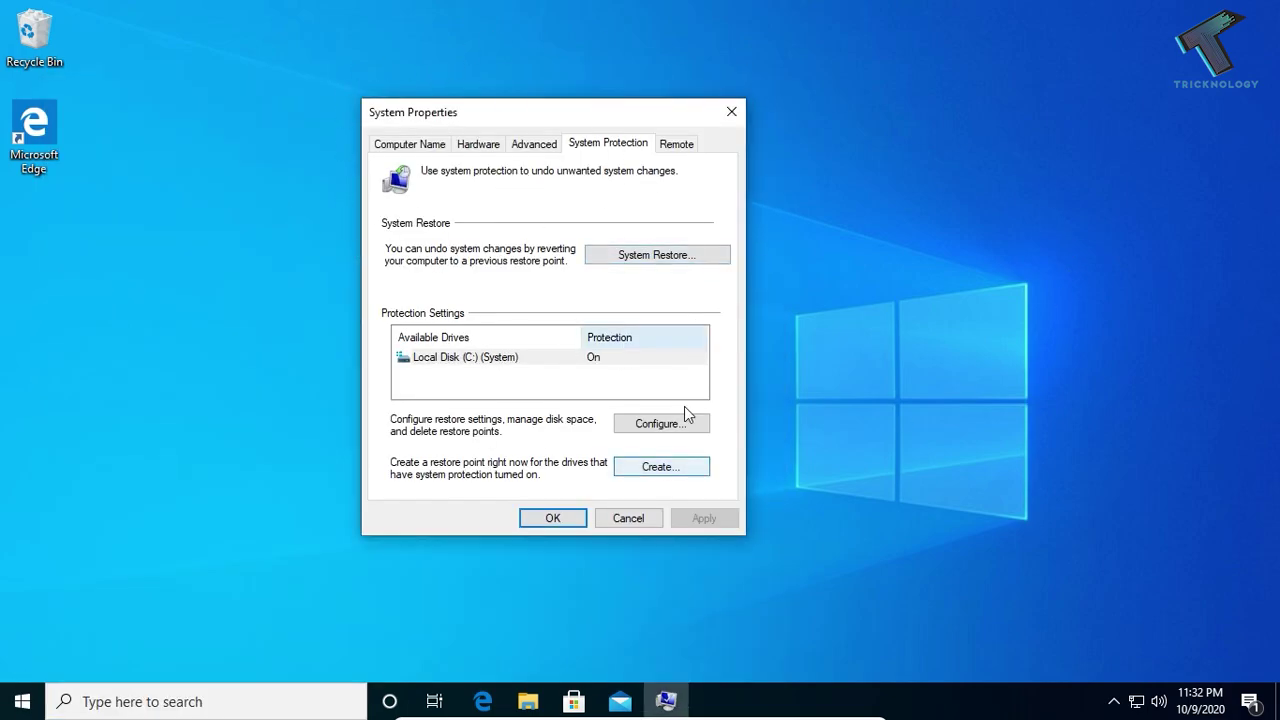
Confirm that system protection is turned on for Local Disk (C:) and create a restore point described as "Restore Point Tricknology".
click(656, 430)
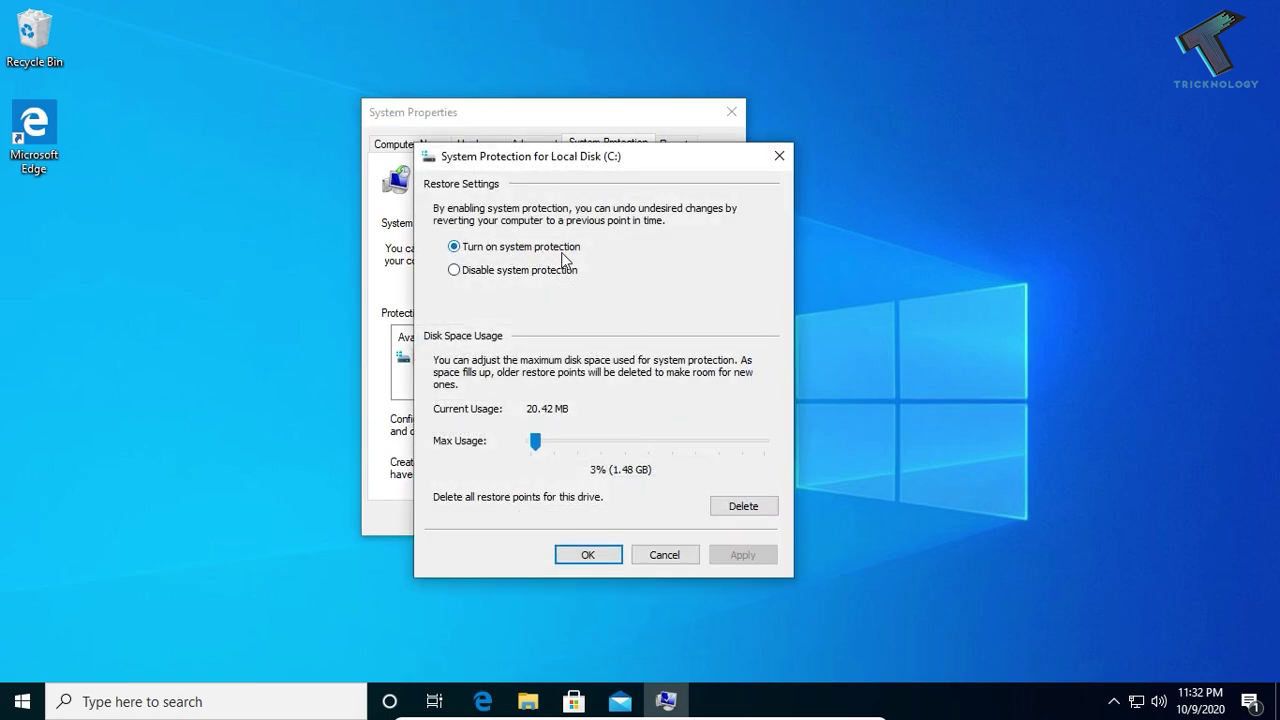
click(600, 560)
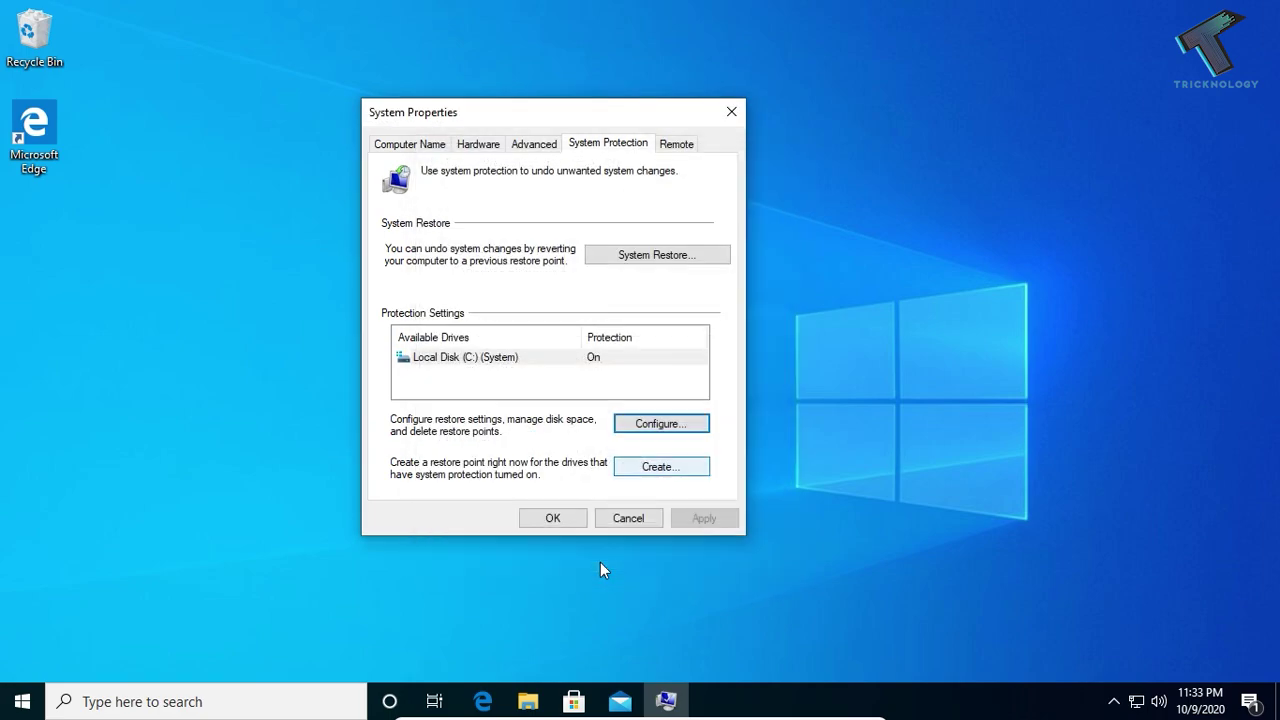
click(686, 478)
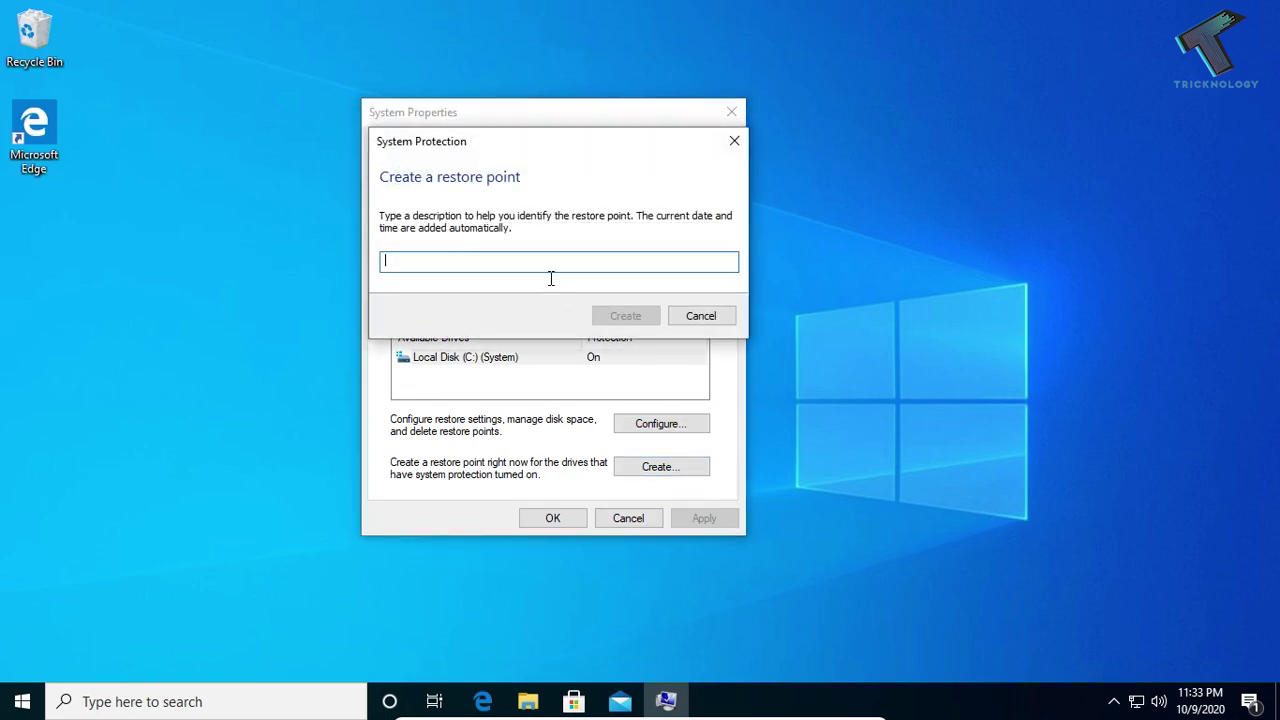
text(Restore Point Tricknology)
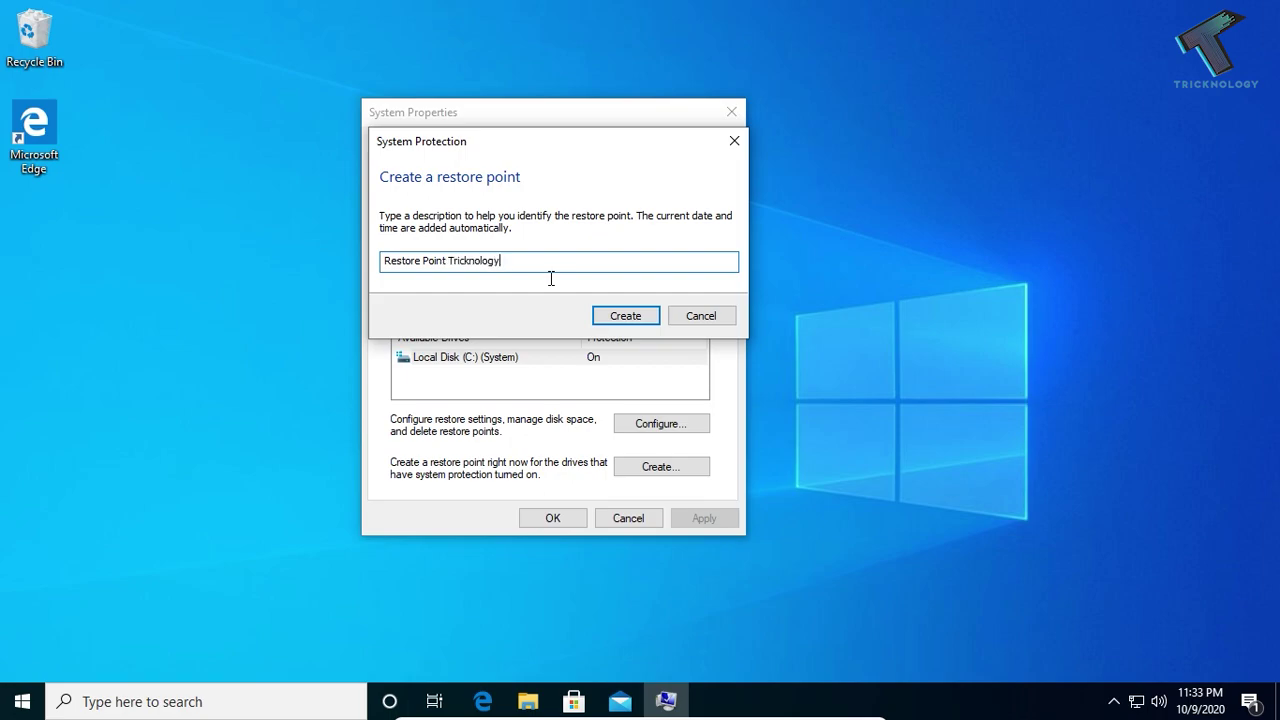
click(641, 314)
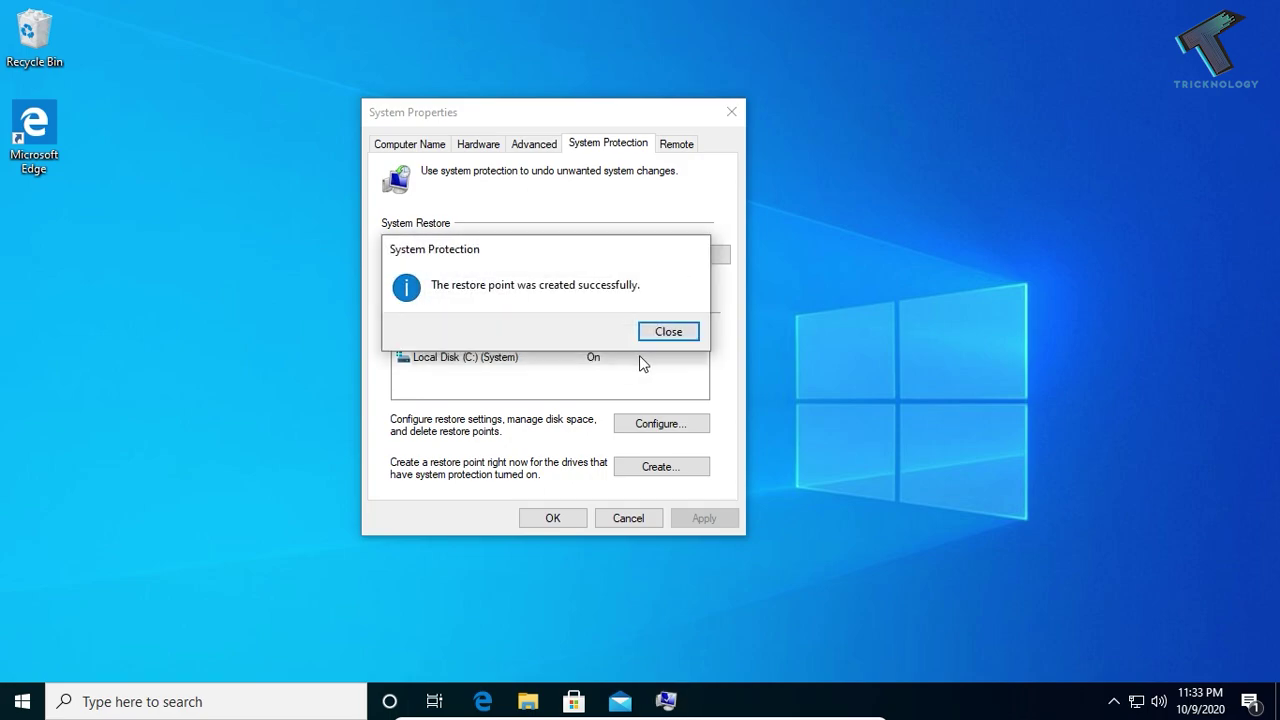
click(672, 336)
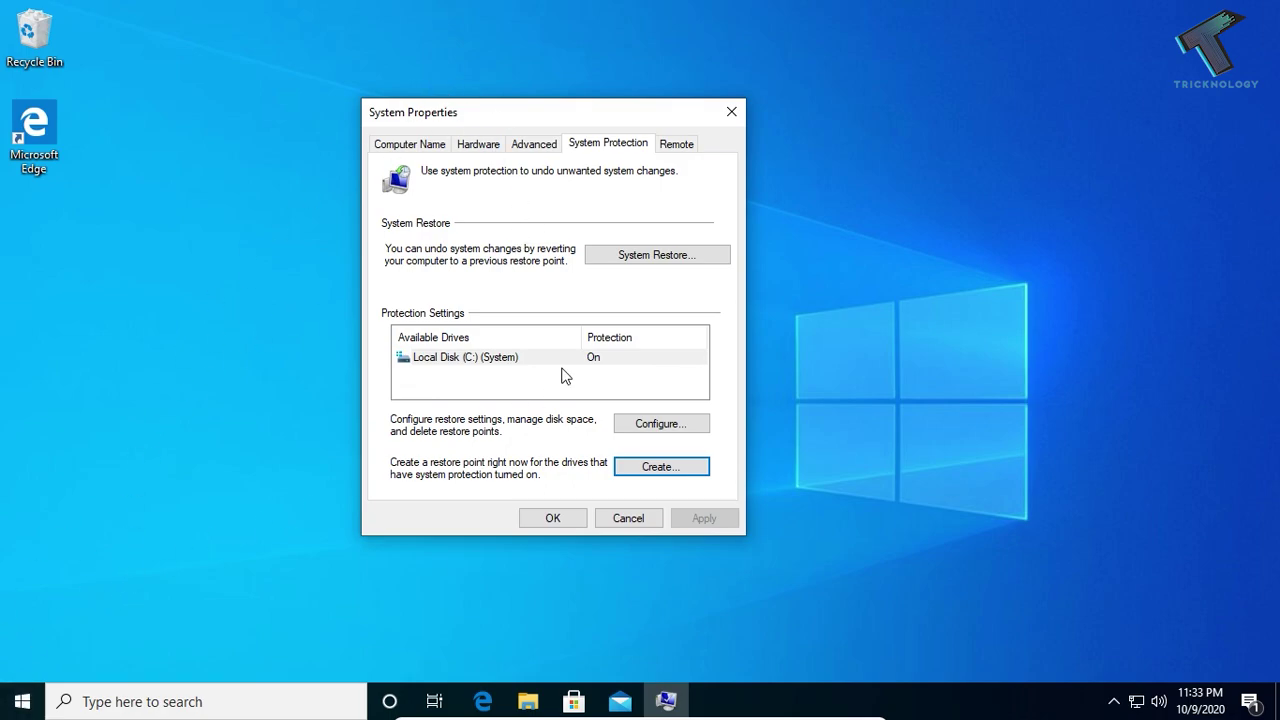
Check the list of available restore points in System Restore without restoring, and close System Properties.
click(647, 258)
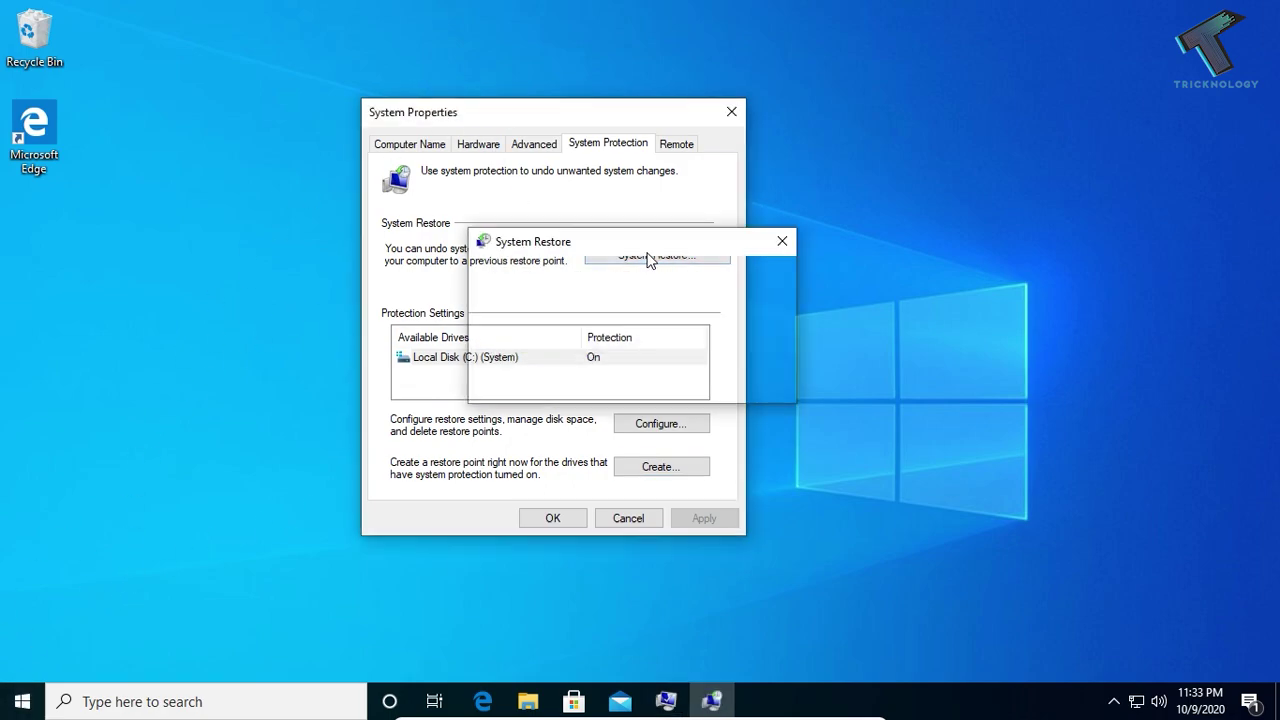
click(774, 548)
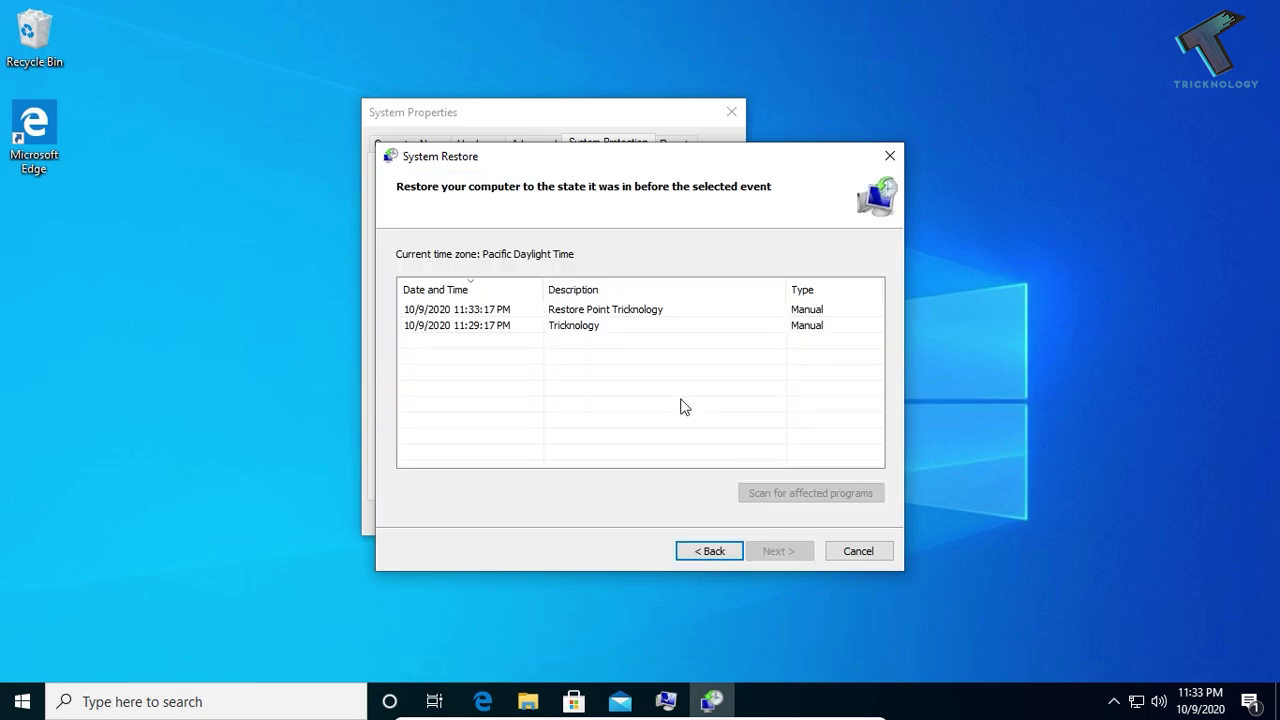
click(640, 310)
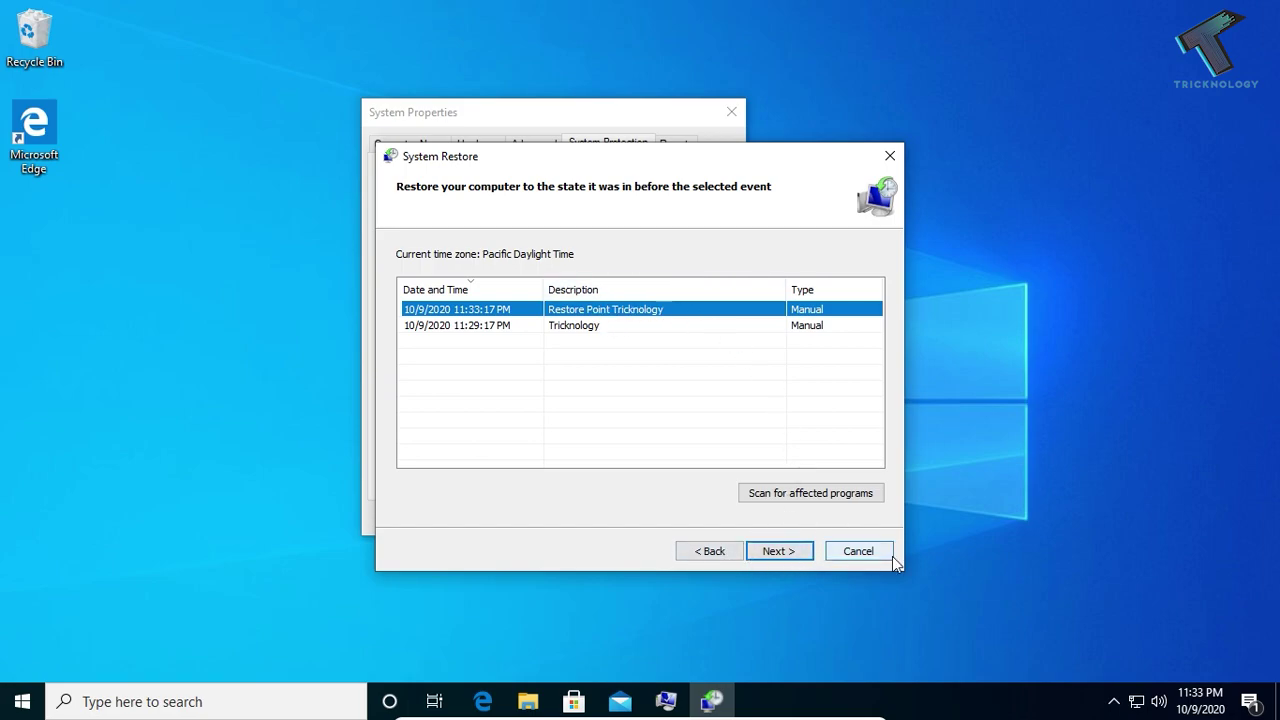
click(846, 553)
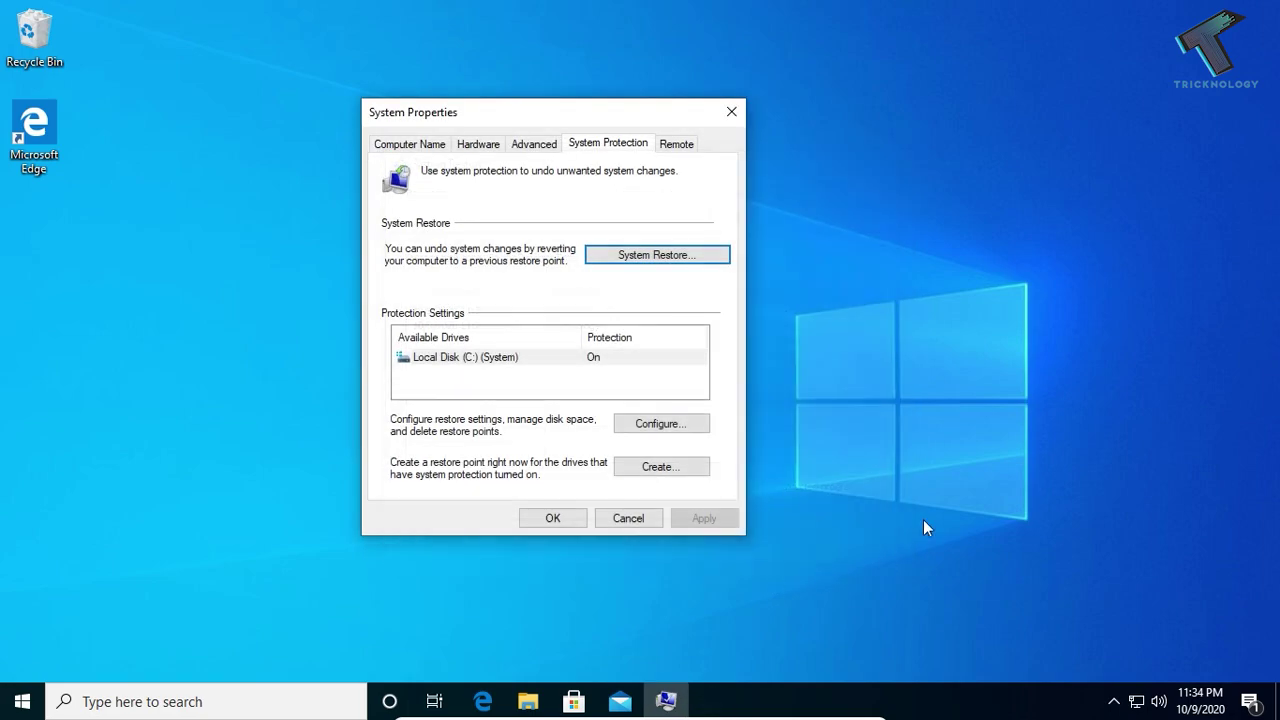
click(598, 520)
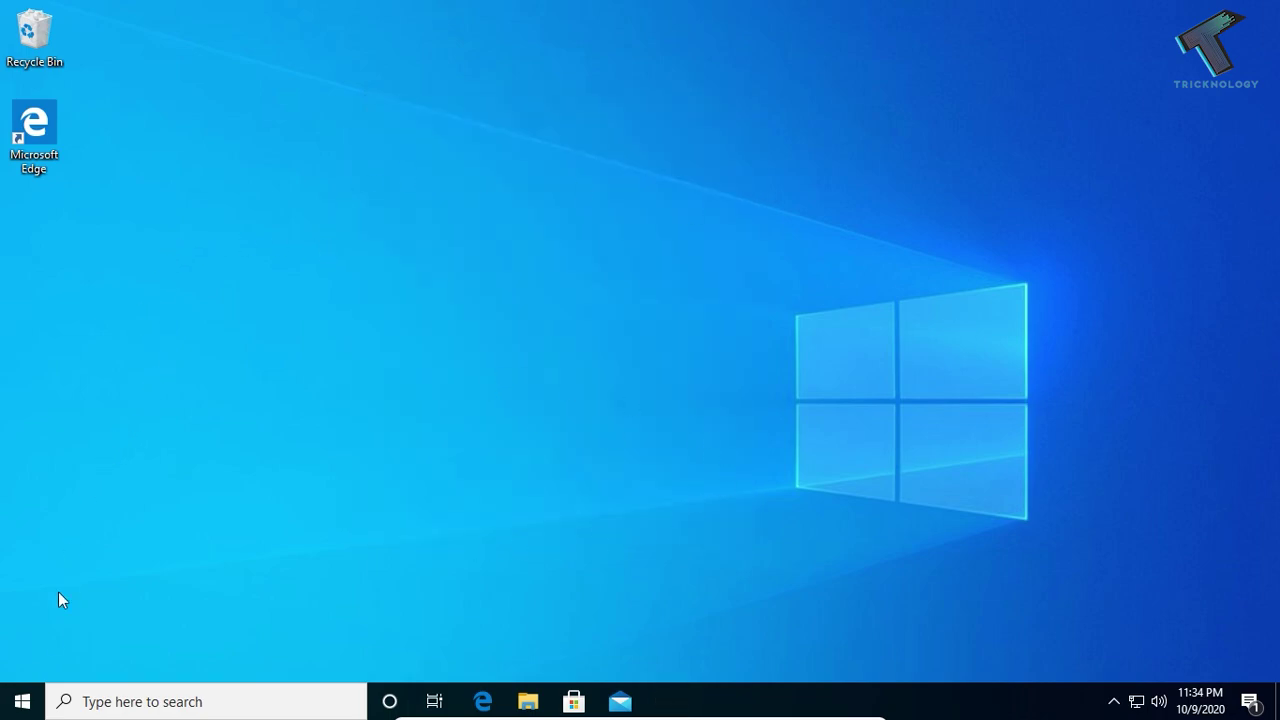
Search Windows for "control panel", open Control Panel and set its view to Category.
click(22, 705)
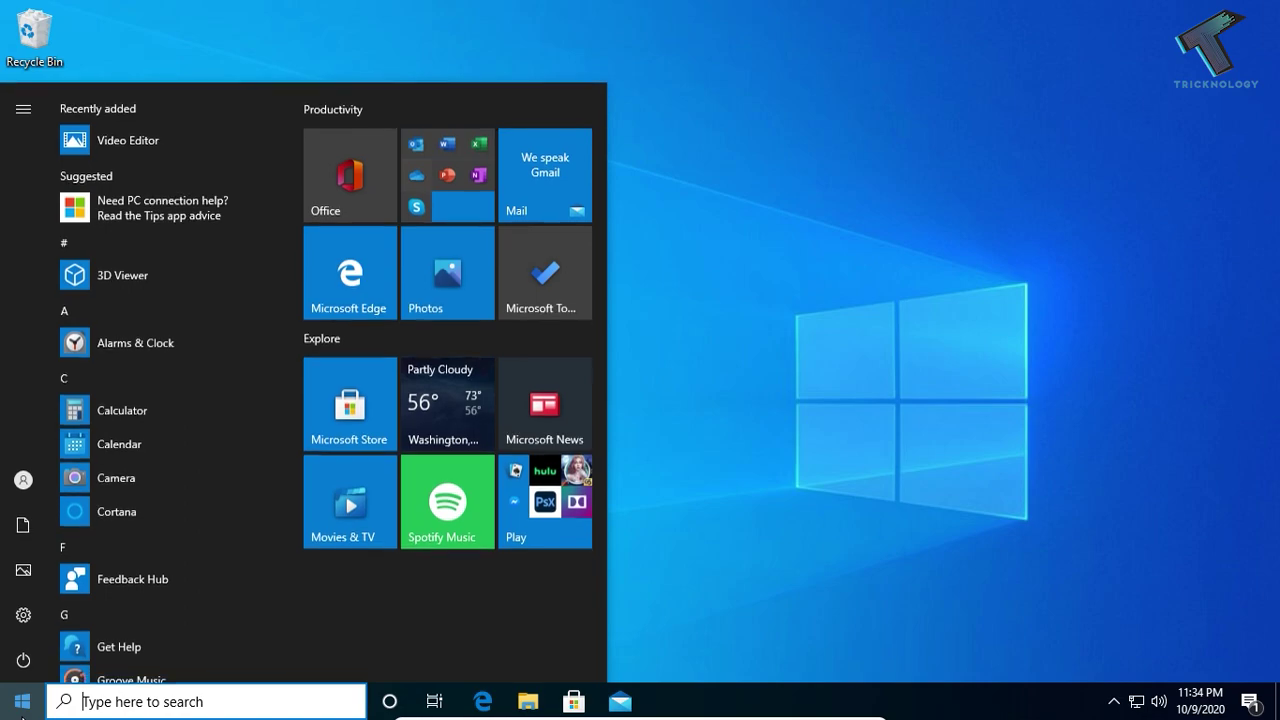
text(co)
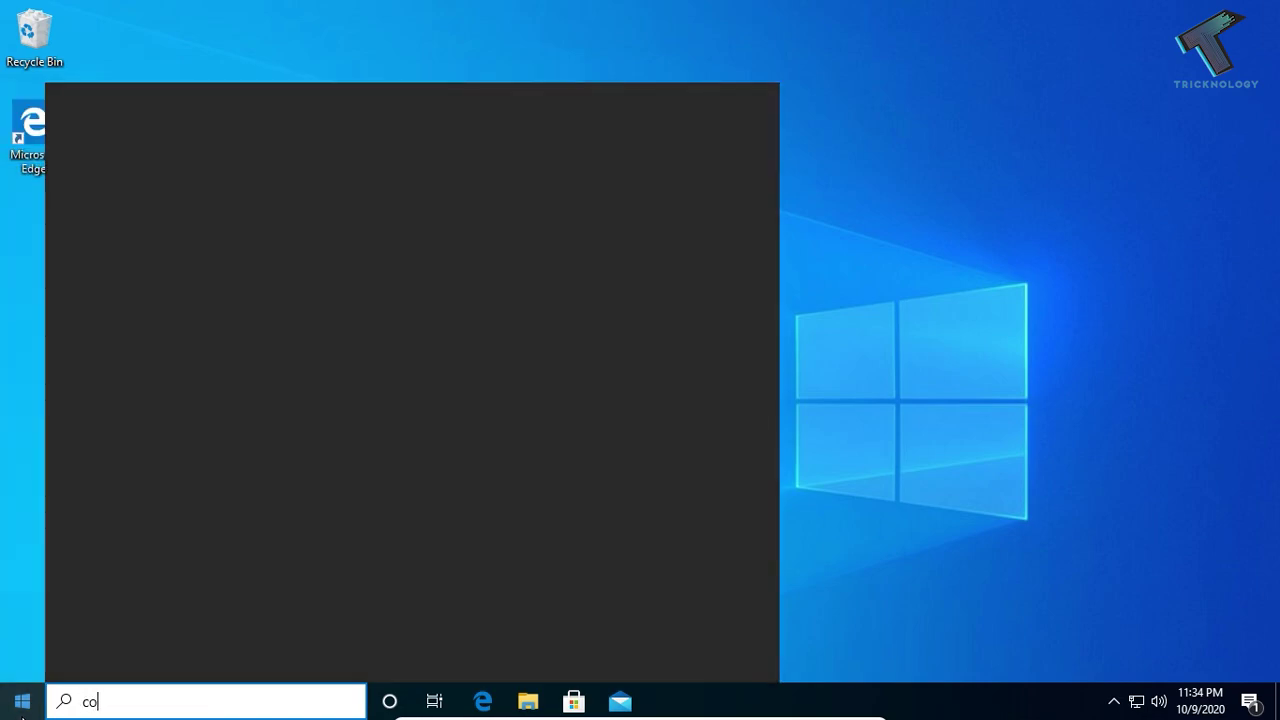
text(ntrol panel)
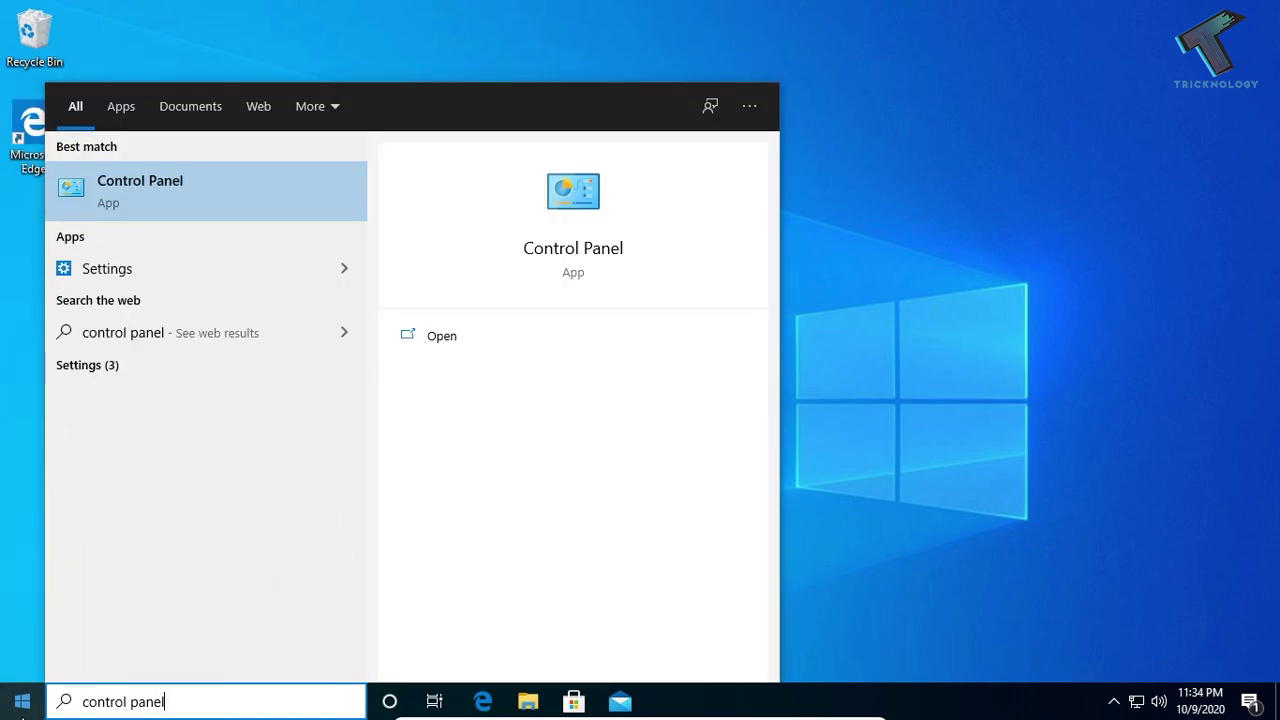
click(122, 211)
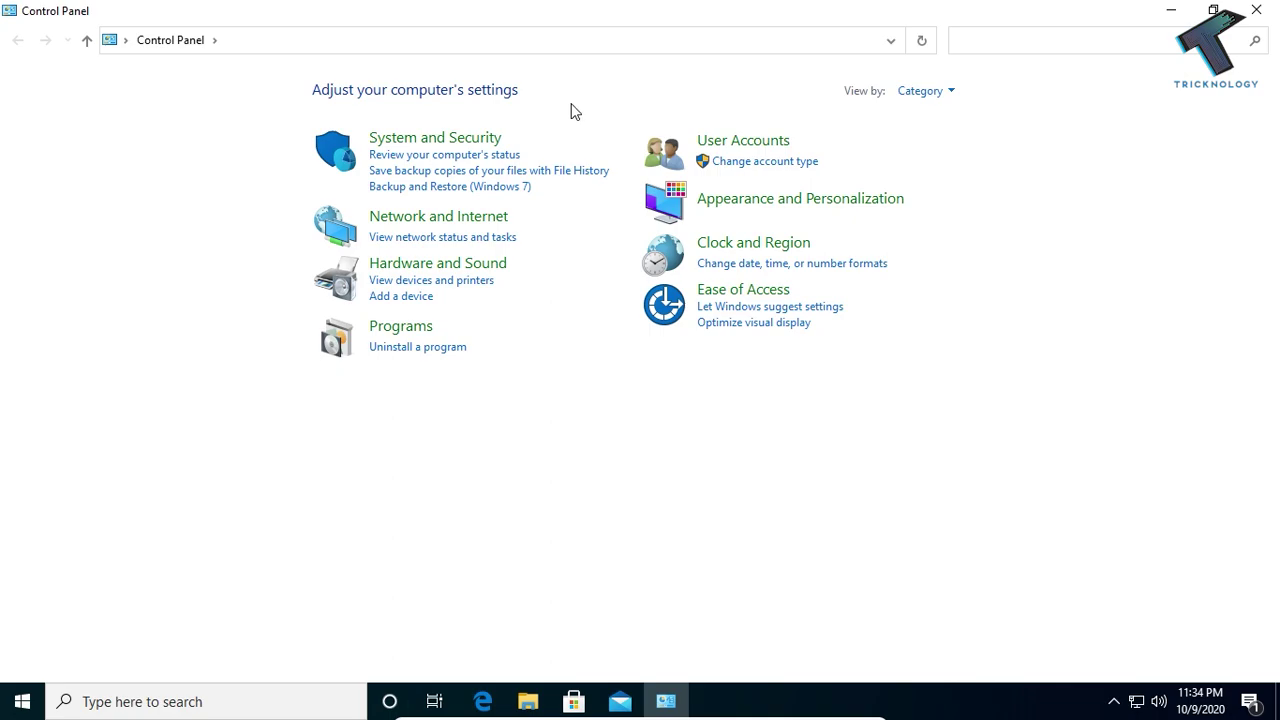
click(925, 92)
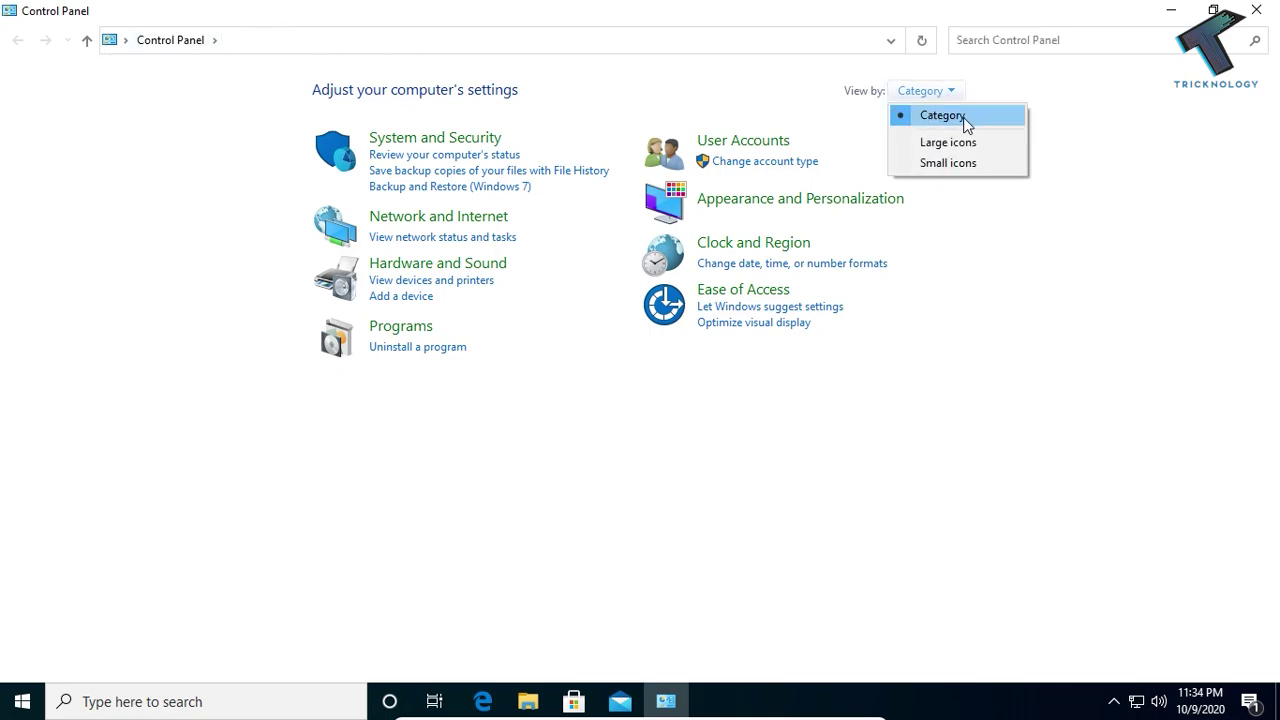
click(962, 118)
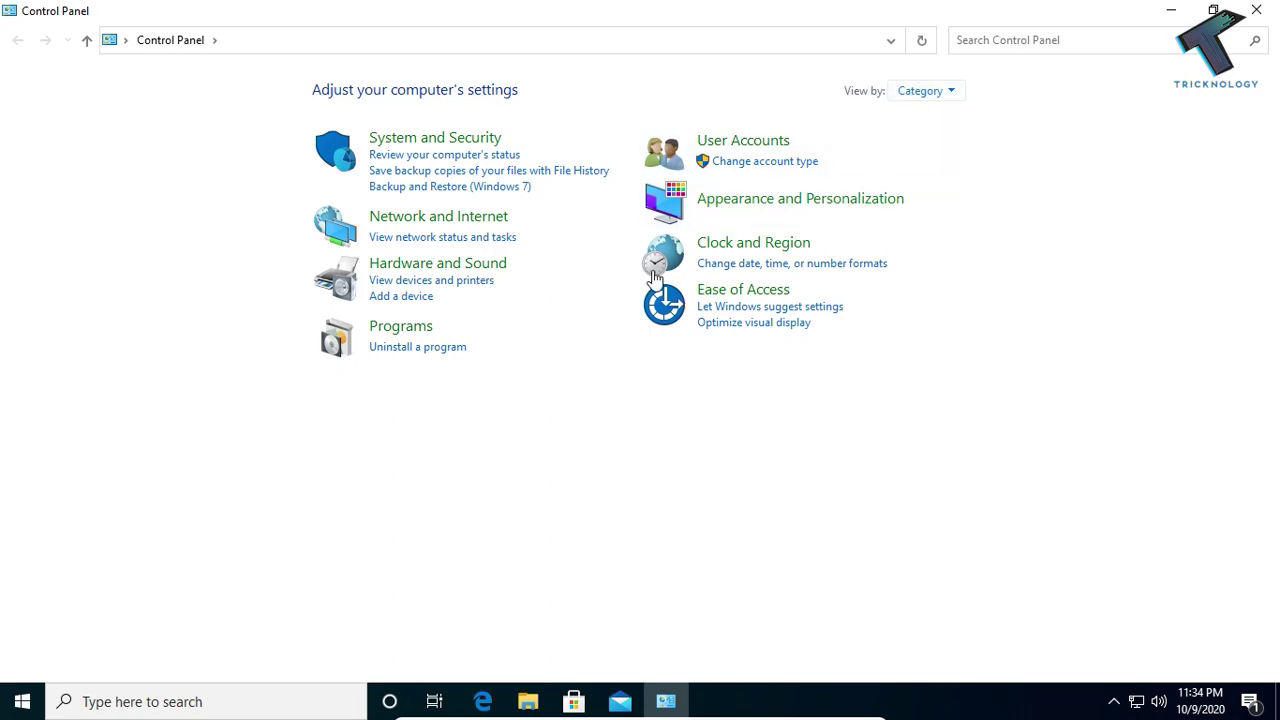
Turn on Internet Information Services with its default components in the Windows features under Programs, and apply the change.
click(427, 329)
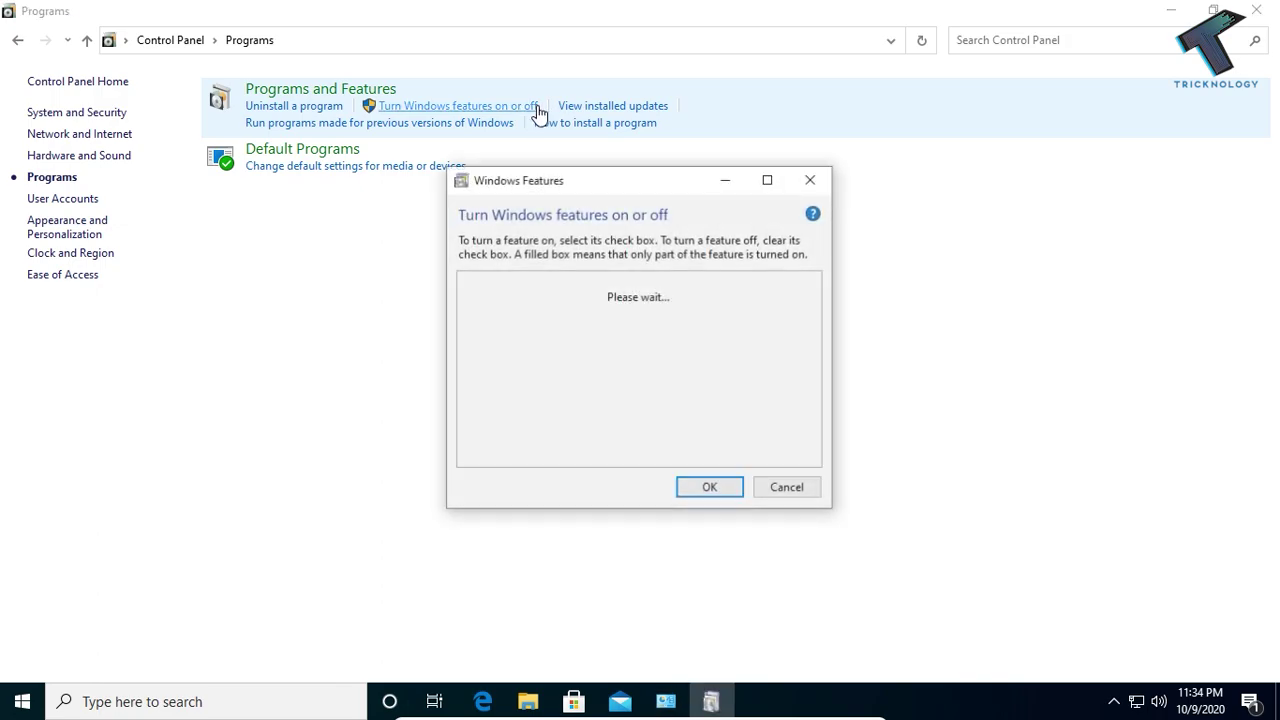
drag(603, 179, 615, 155)
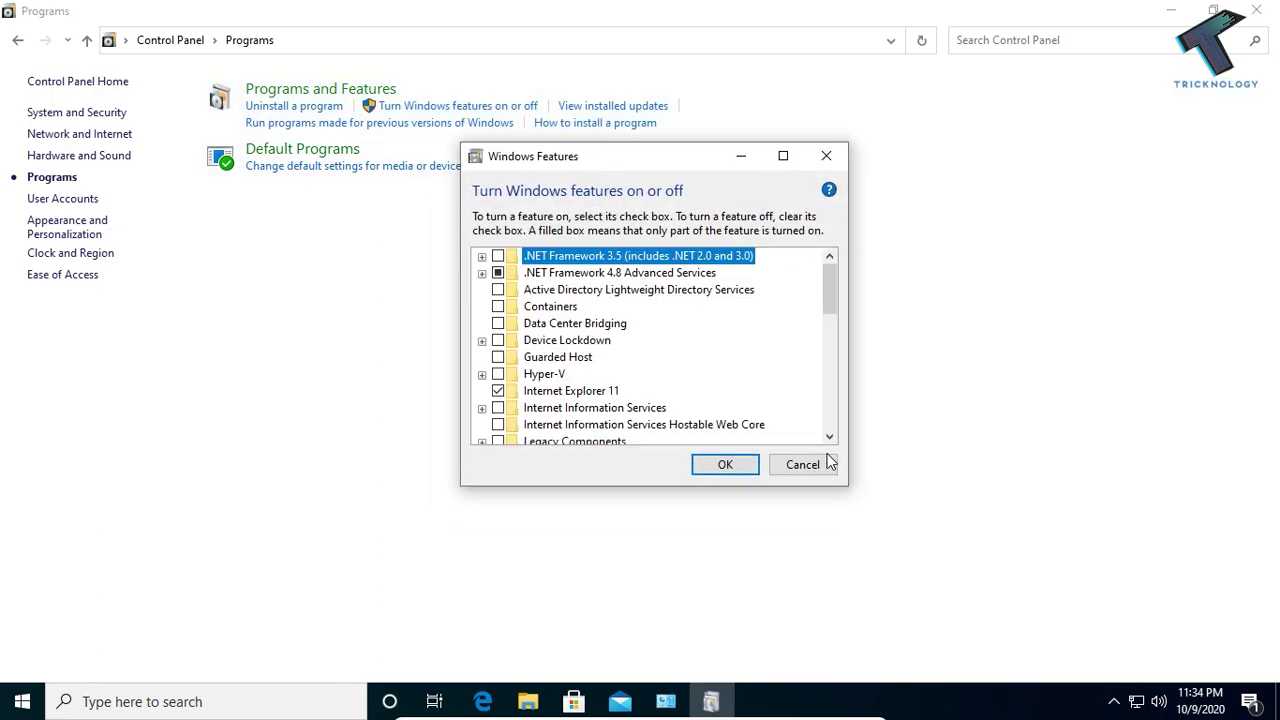
scroll(743, 383, down, 1)
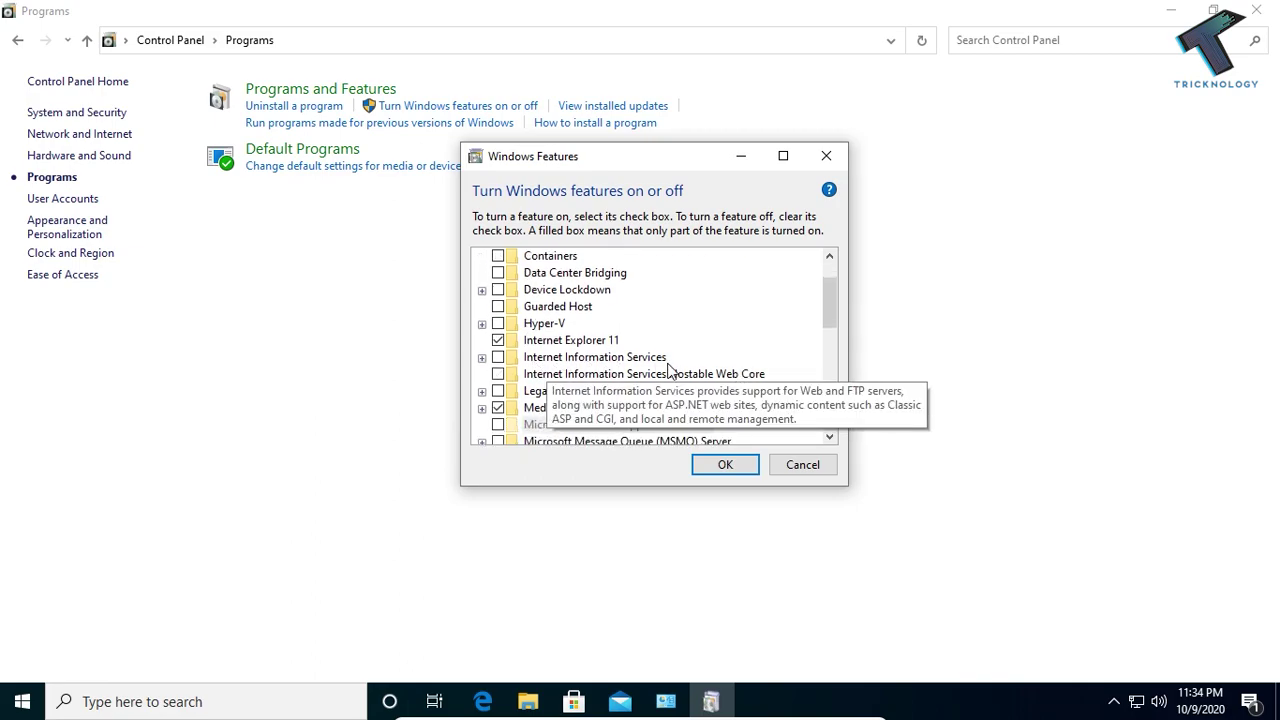
click(482, 358)
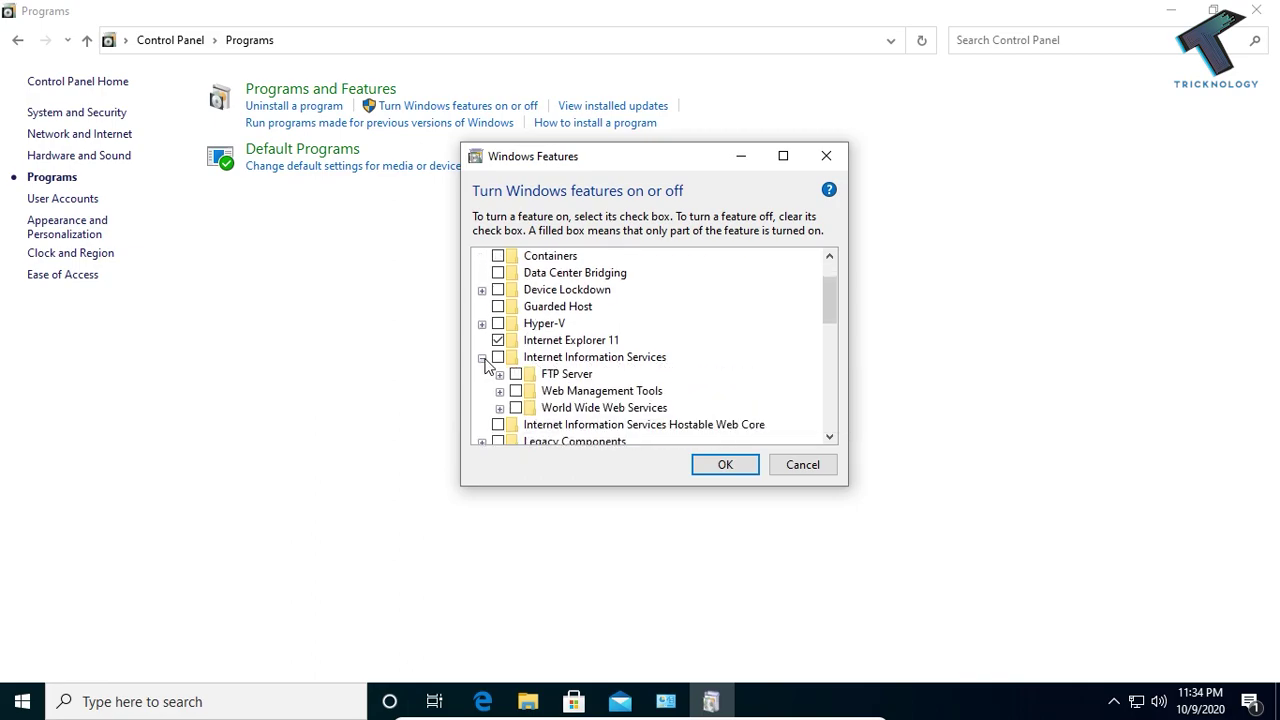
click(498, 358)
click(482, 358)
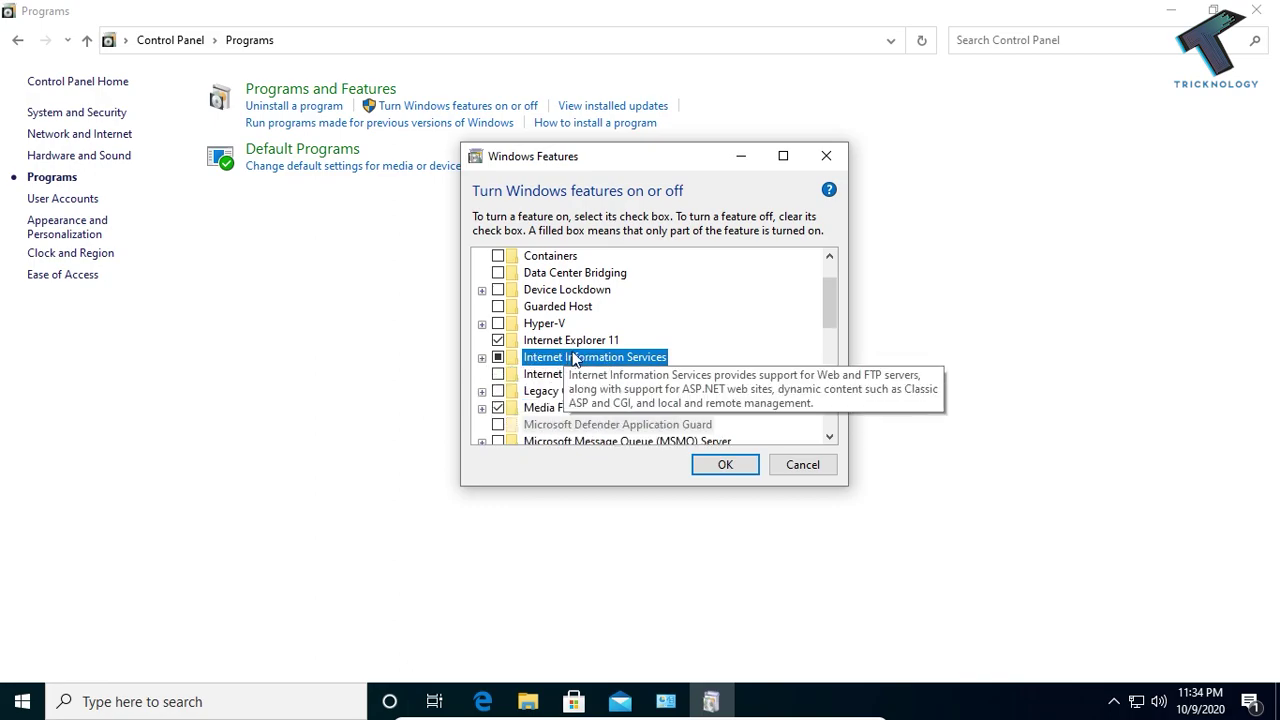
click(743, 469)
click(744, 474)
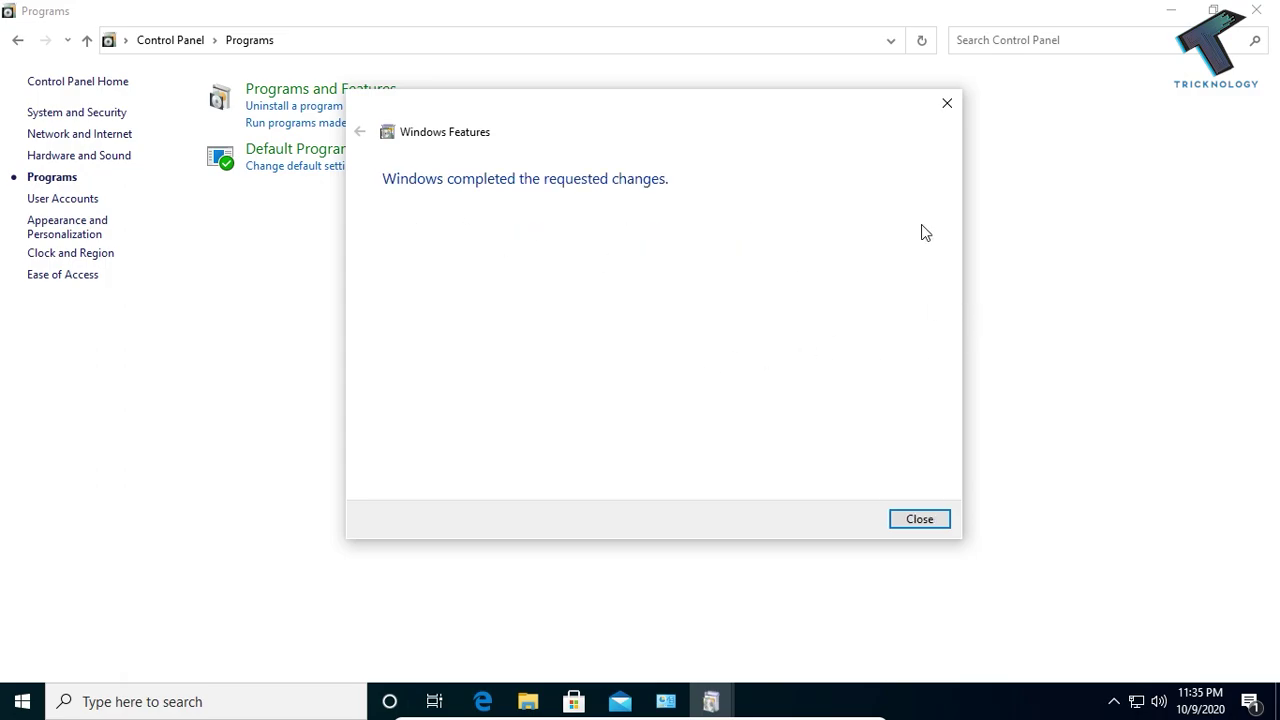
click(944, 527)
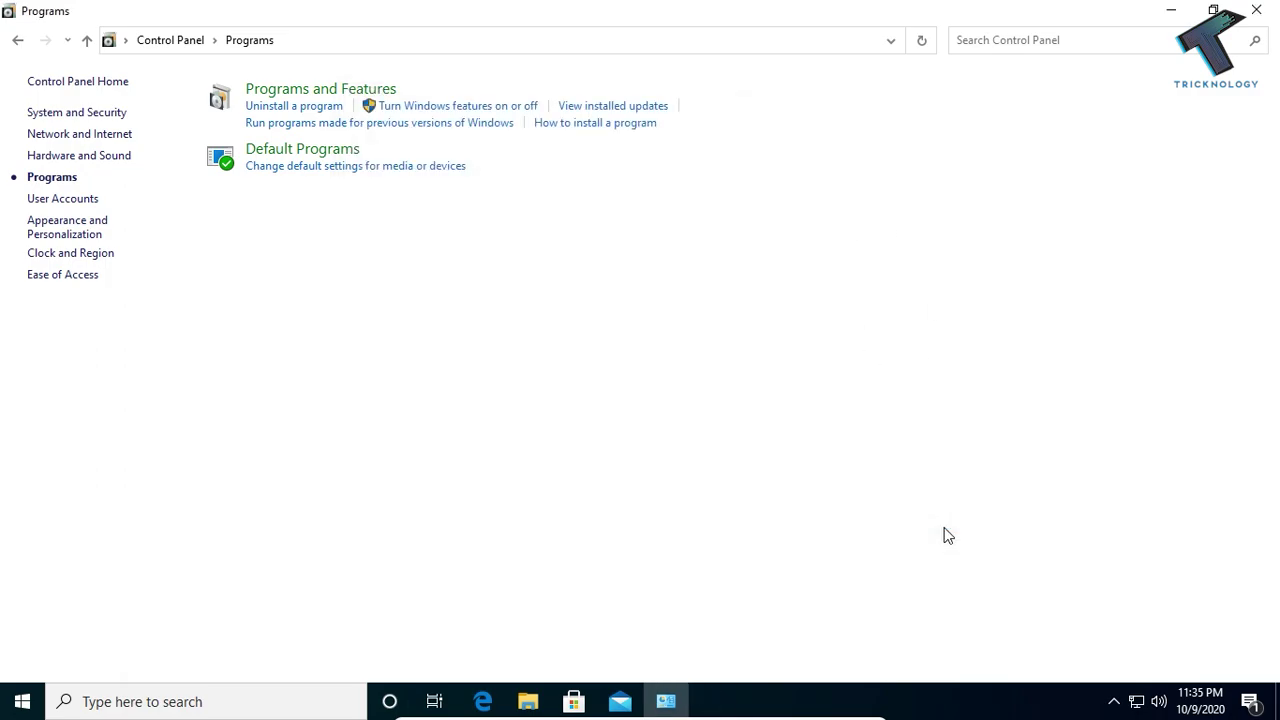
Close Control Panel and restart the computer.
click(1256, 12)
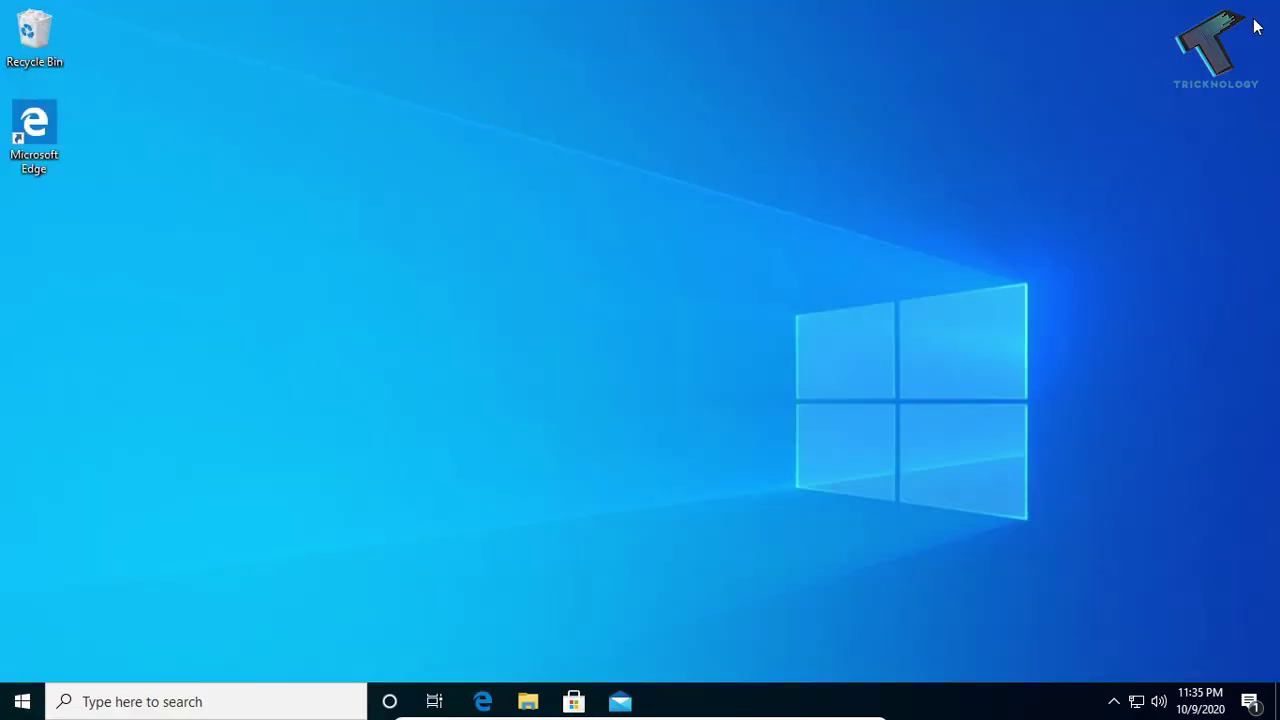
click(14, 700)
click(23, 663)
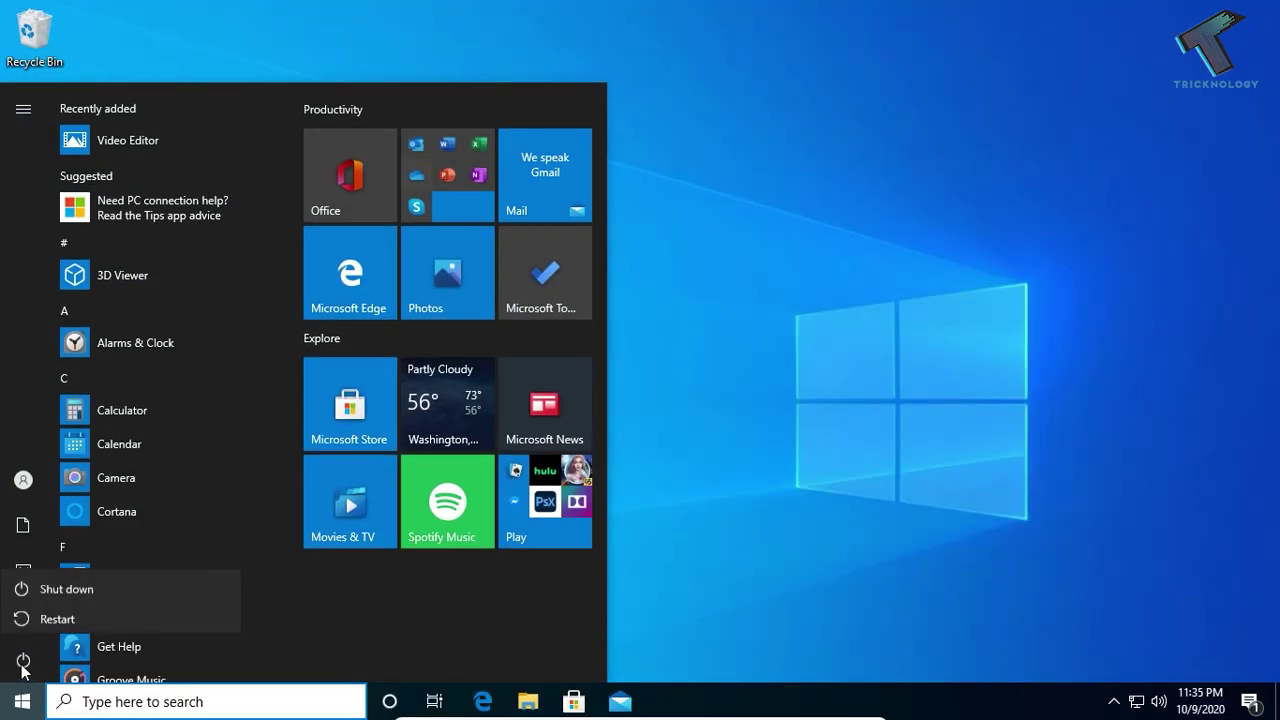
click(64, 615)
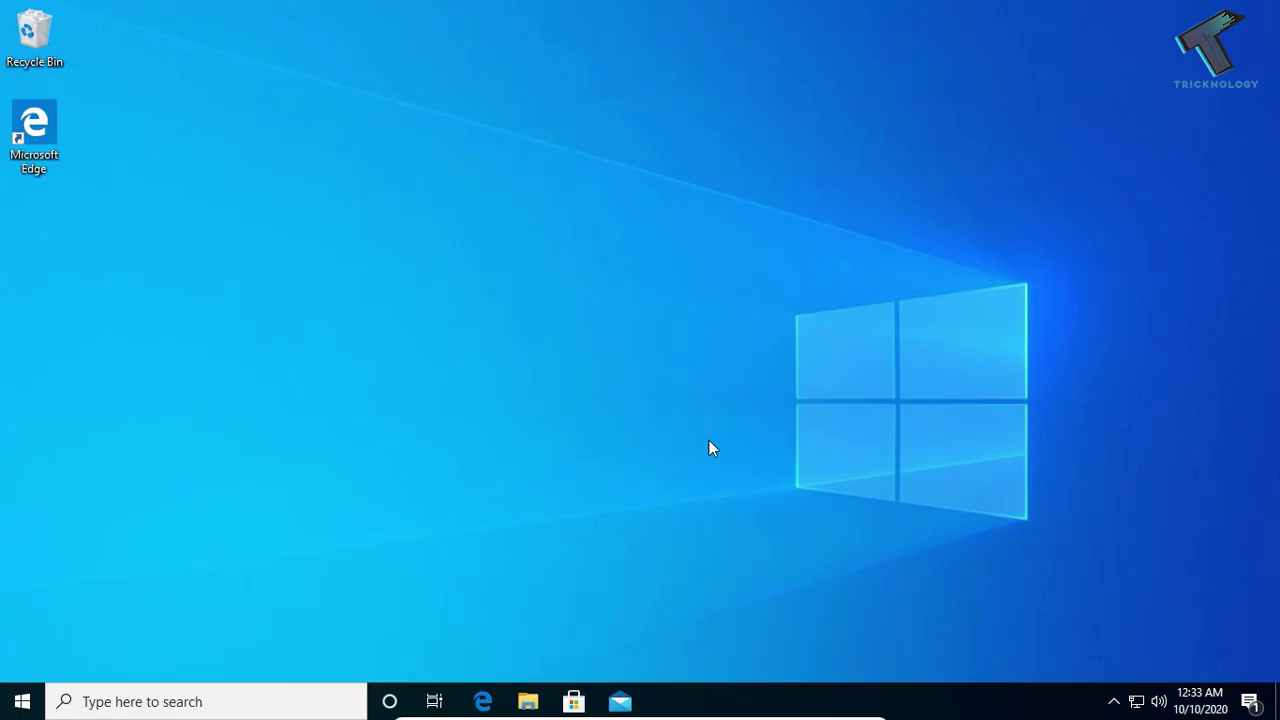
Open Microsoft Edge and load localhost to check the web server's default page.
click(483, 702)
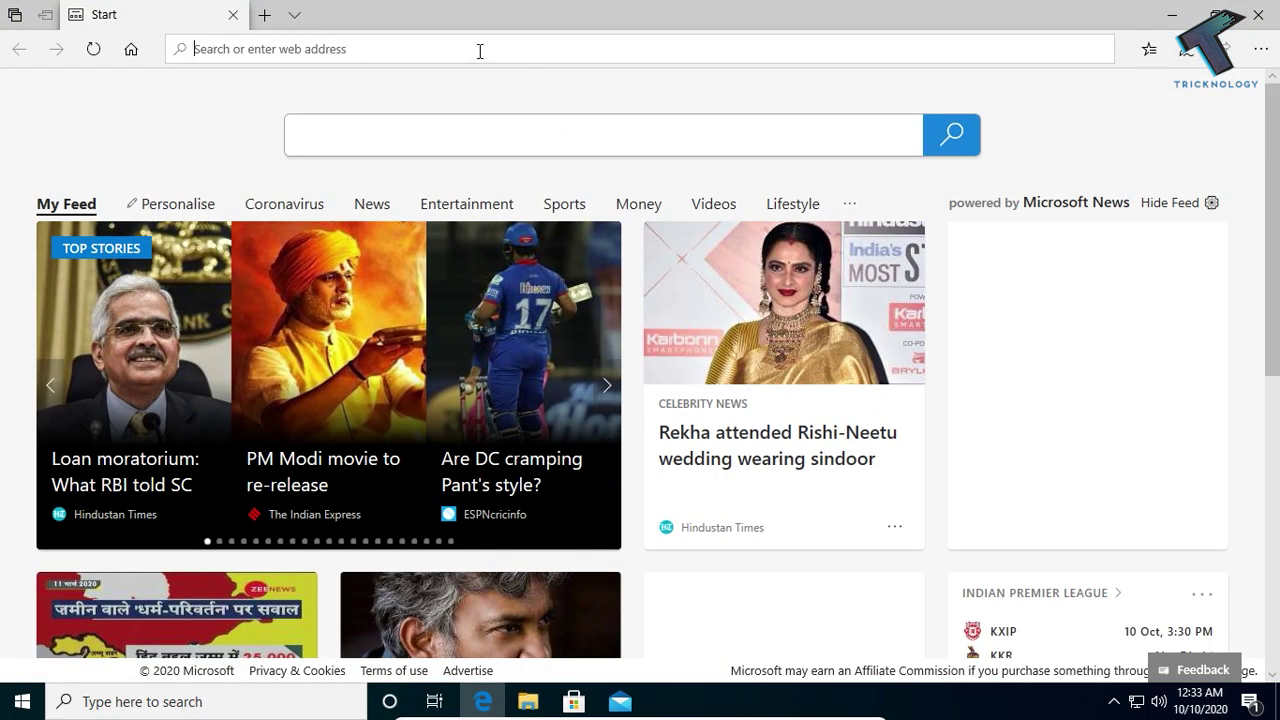
text(localhost)
key(Return)
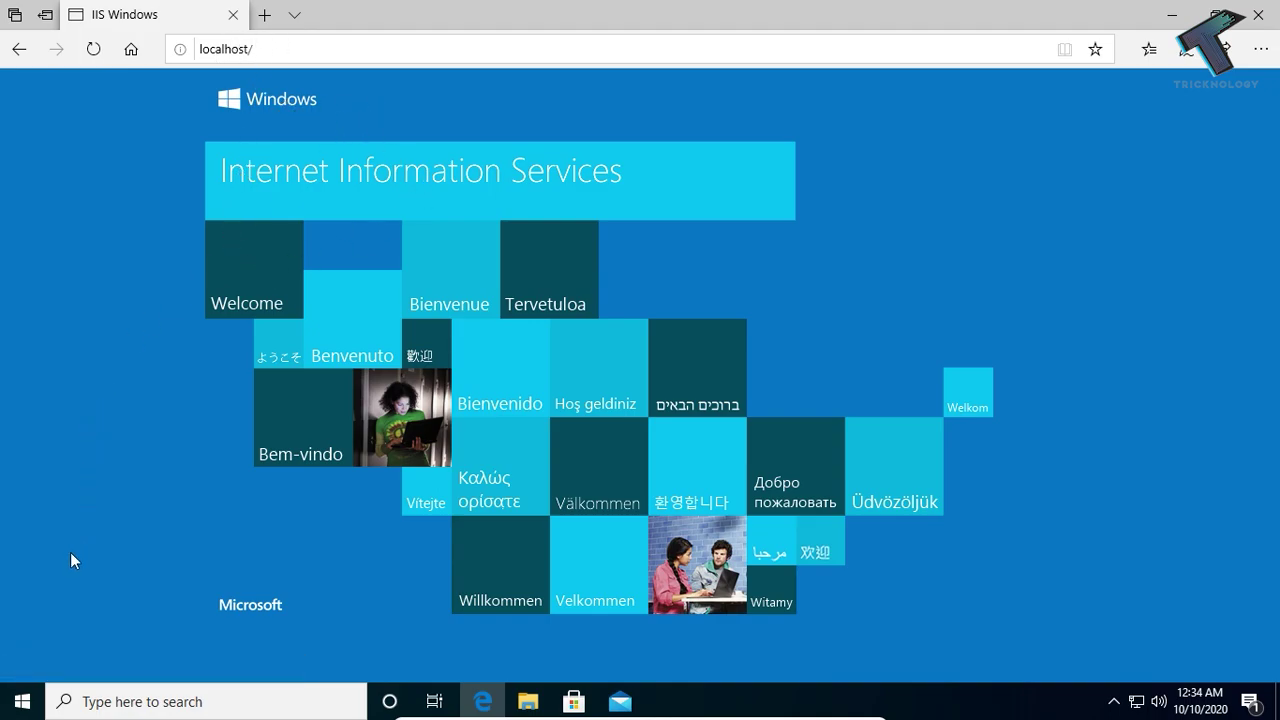
Search Windows for "cmd", open Command Prompt and run ipconfig to read the computer's IP configuration.
click(24, 701)
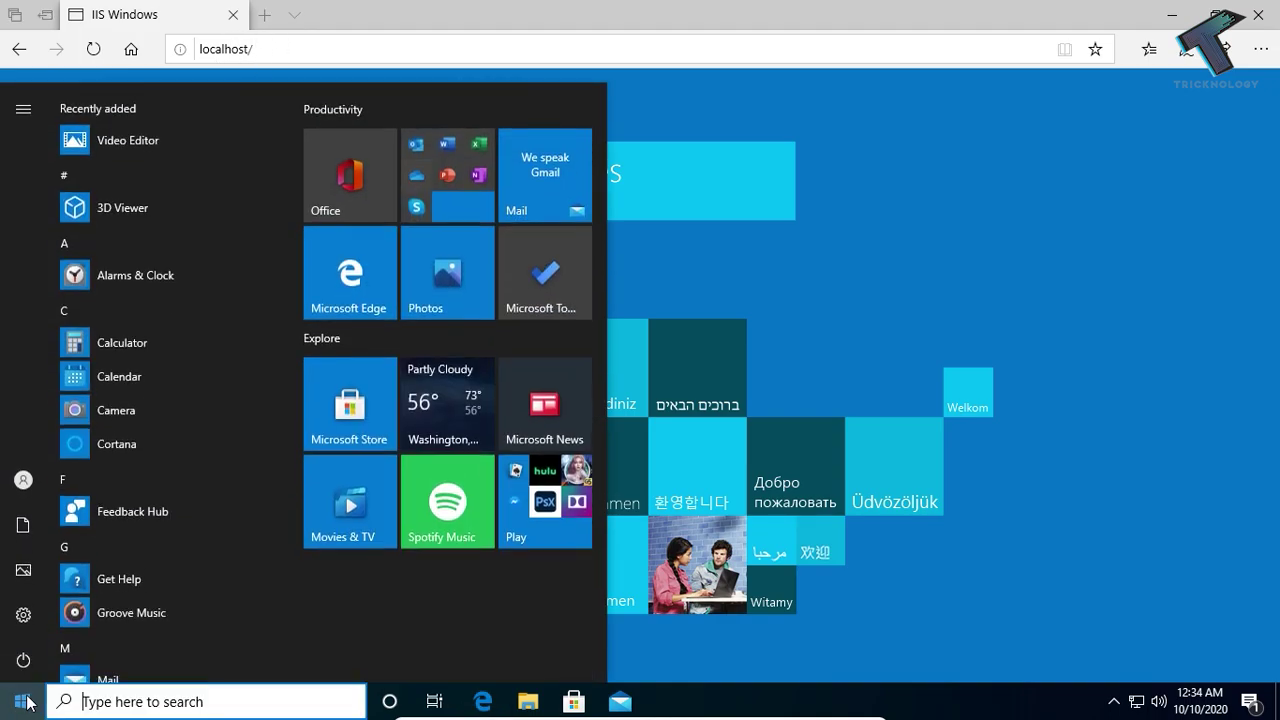
text(cmd)
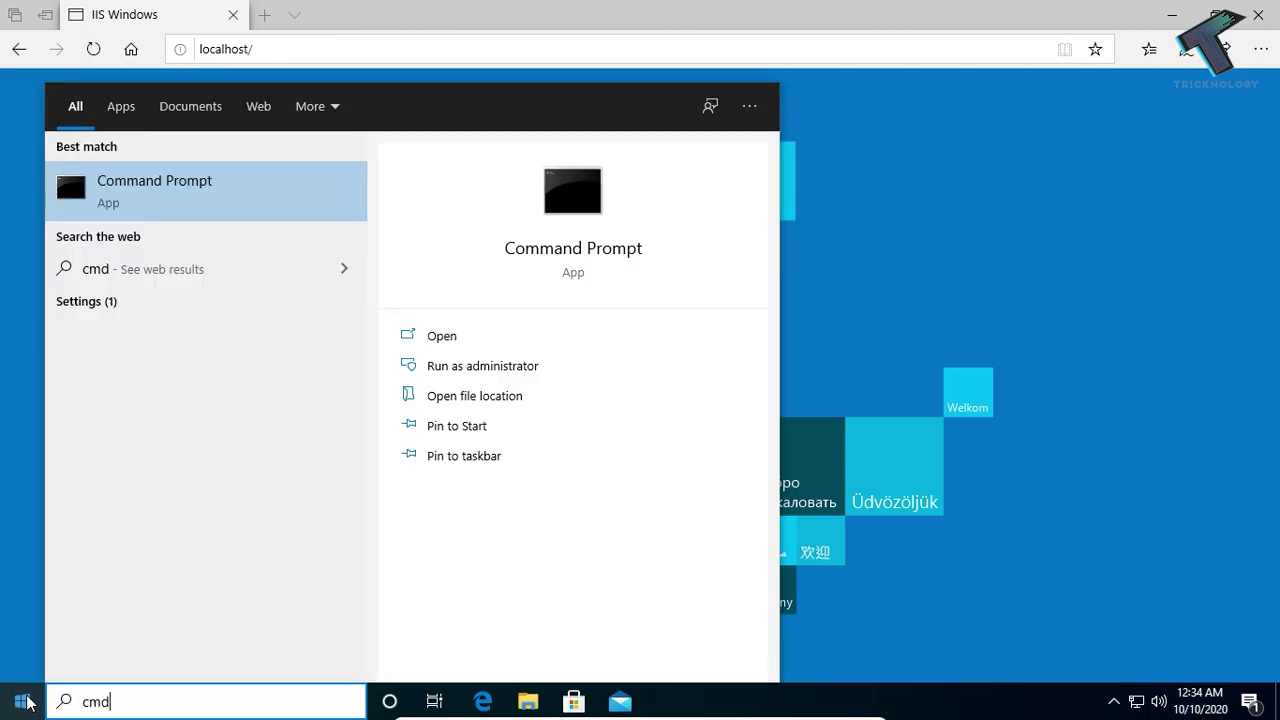
key(Return)
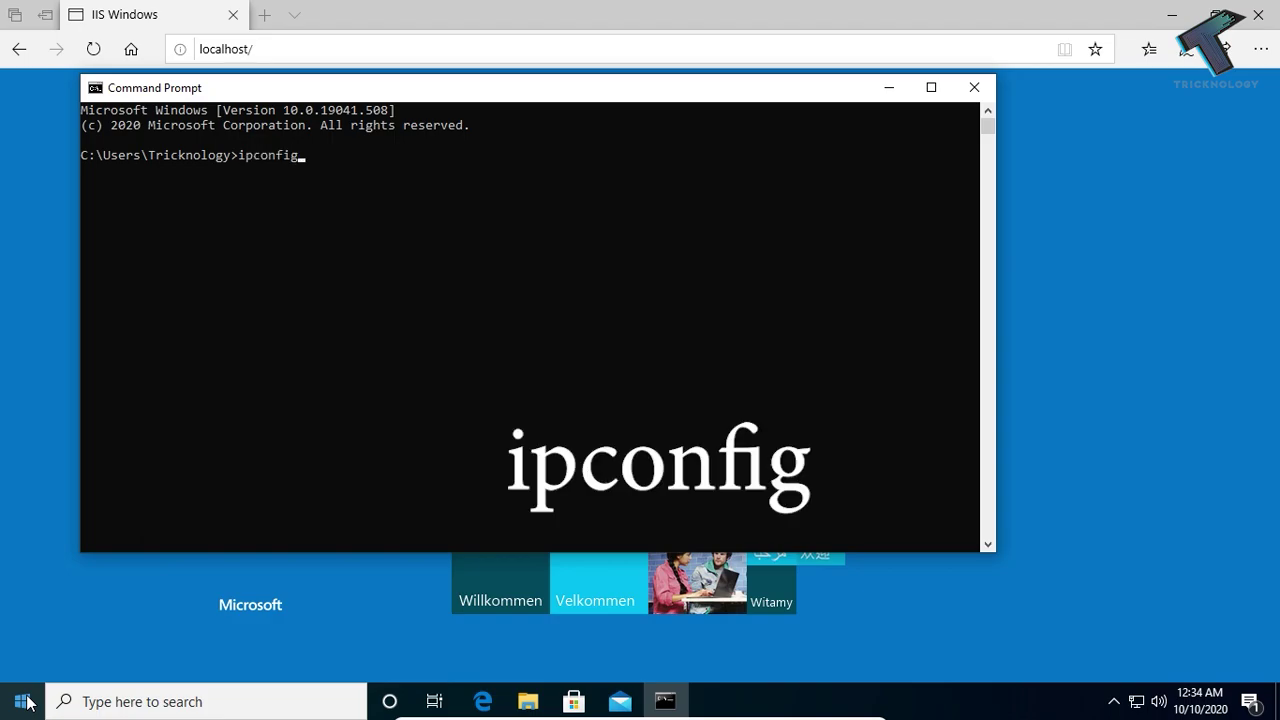
key(Return)
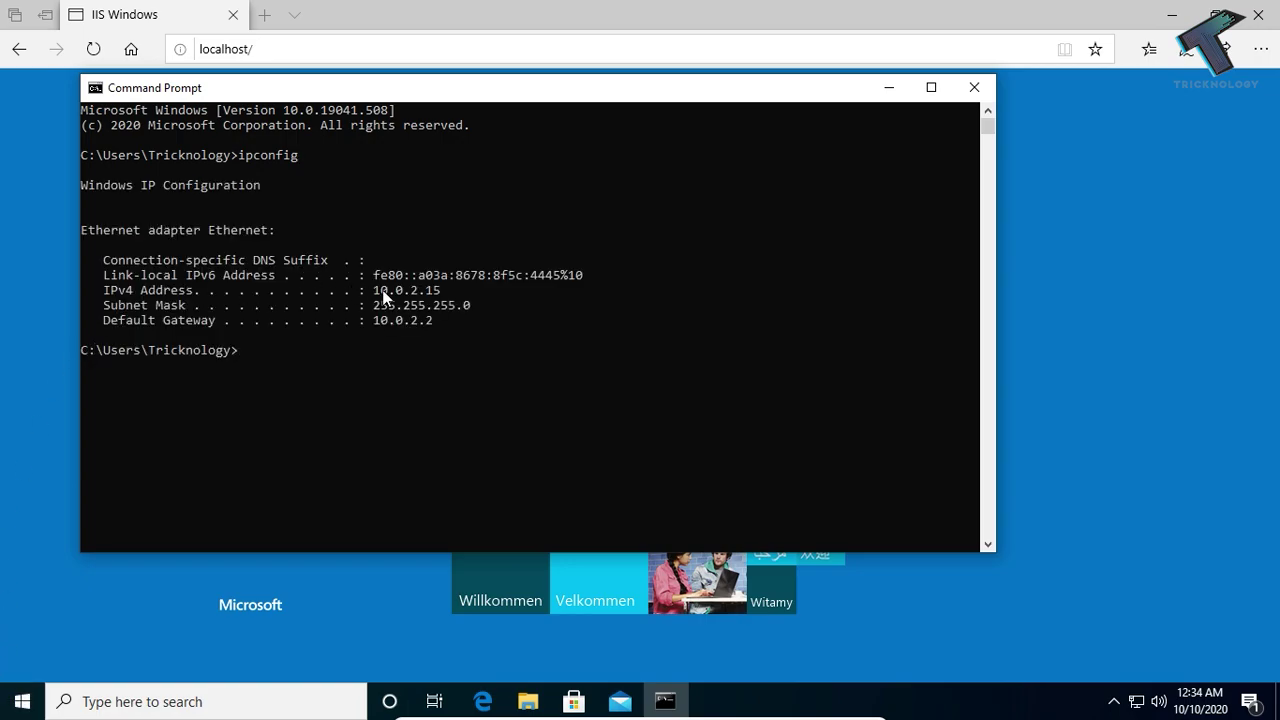
Copy the IPv4 address from the ipconfig output and load 10.0.2.15 in the Edge tab showing localhost.
drag(376, 290, 434, 289)
right_click(434, 289)
click(320, 60)
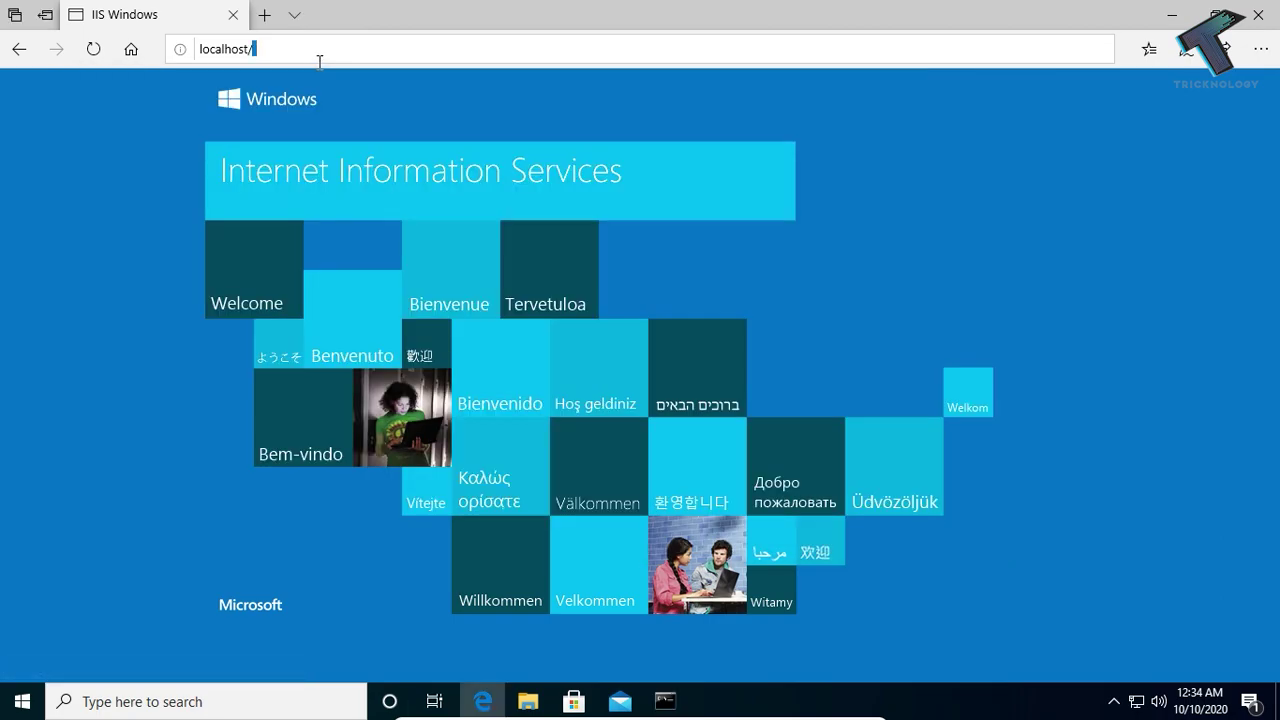
key(ctrl+a)
text(10.0.2.15)
key(Return)
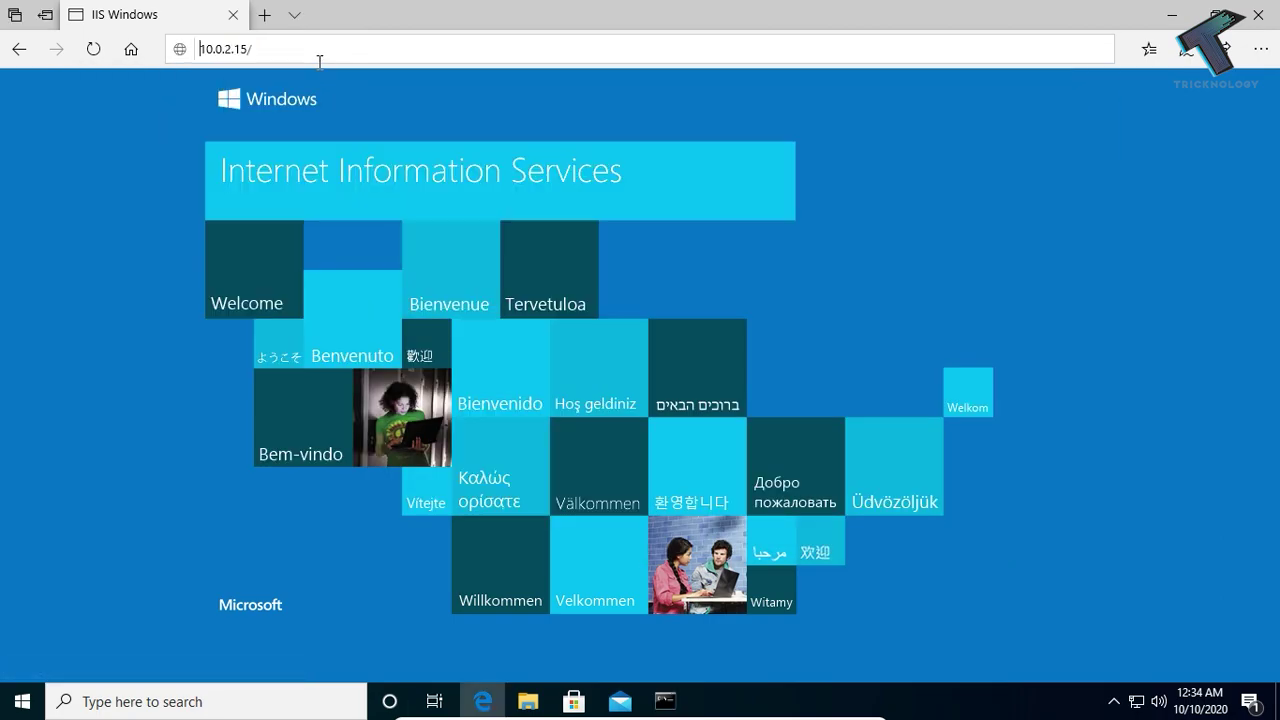
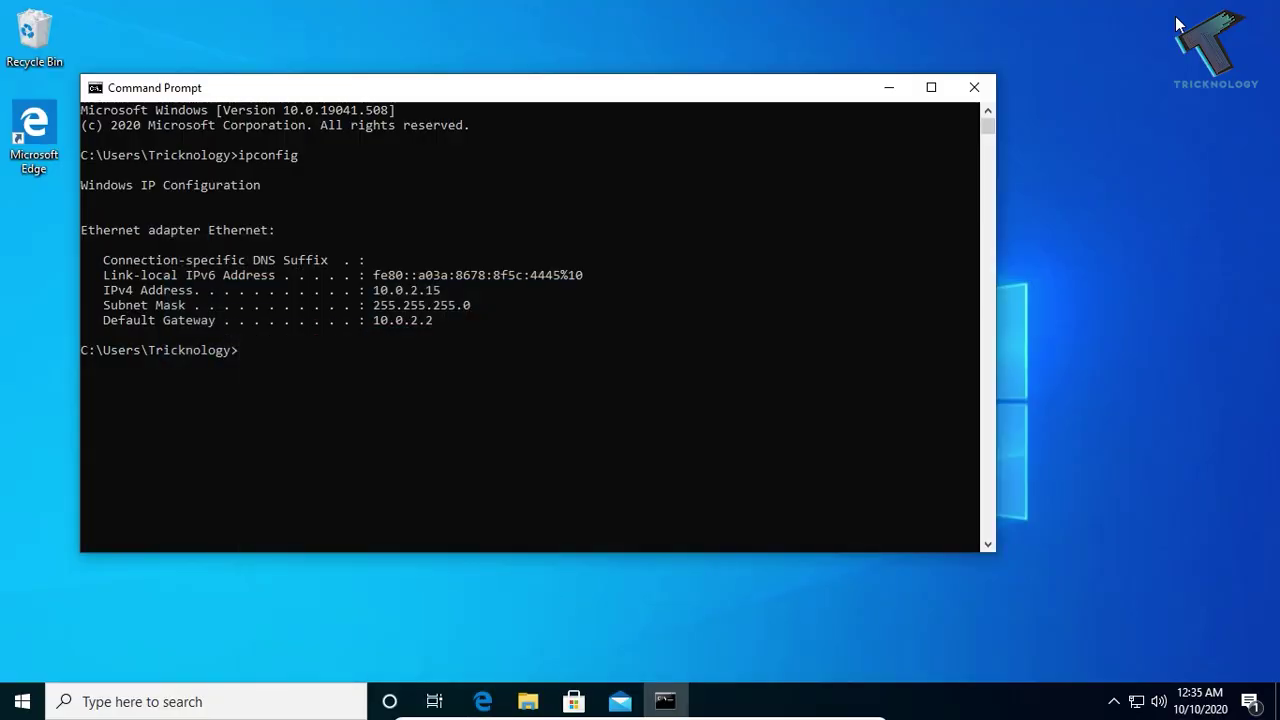
Minimize Command Prompt and open the folder C:\inetpub\wwwroot in File Explorer.
click(889, 88)
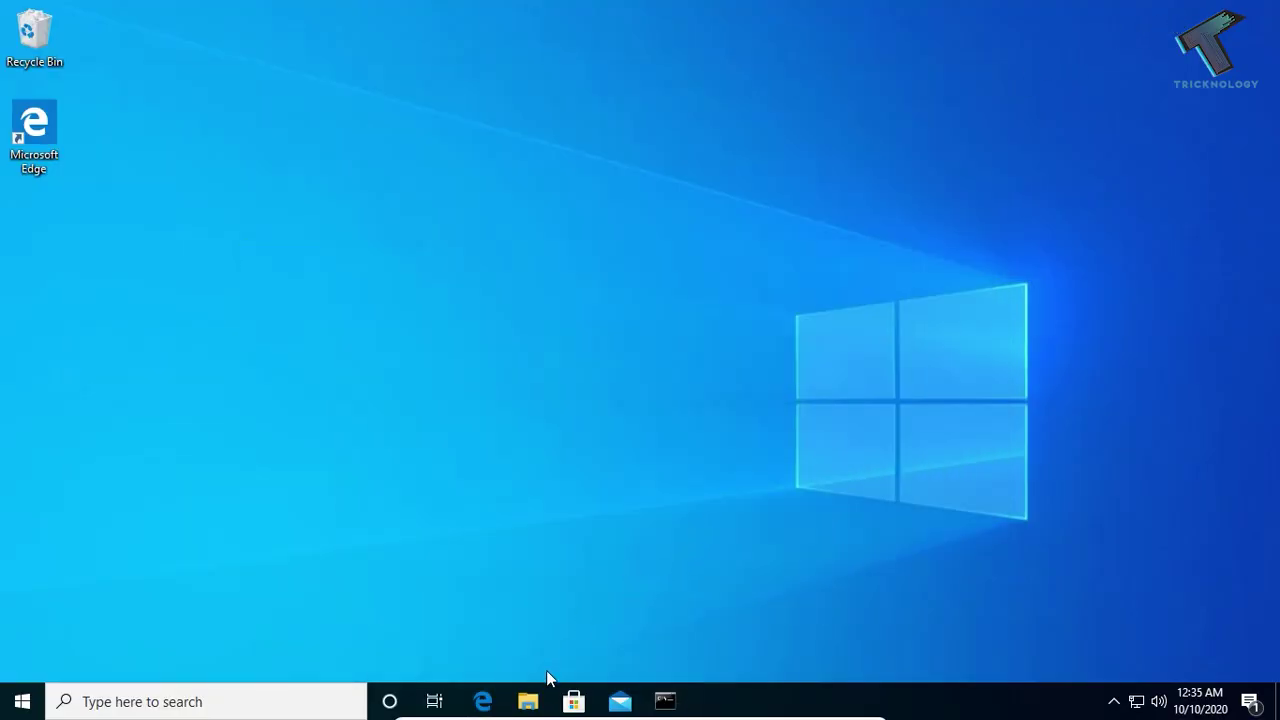
click(528, 701)
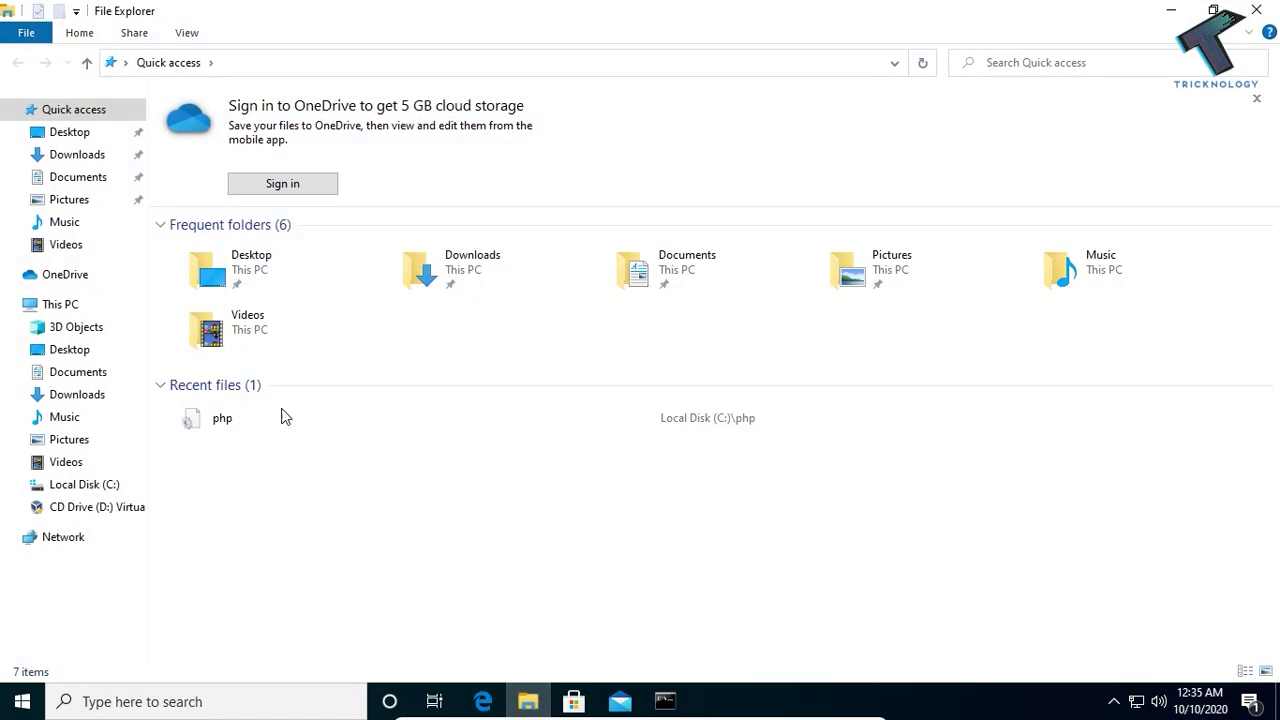
click(105, 306)
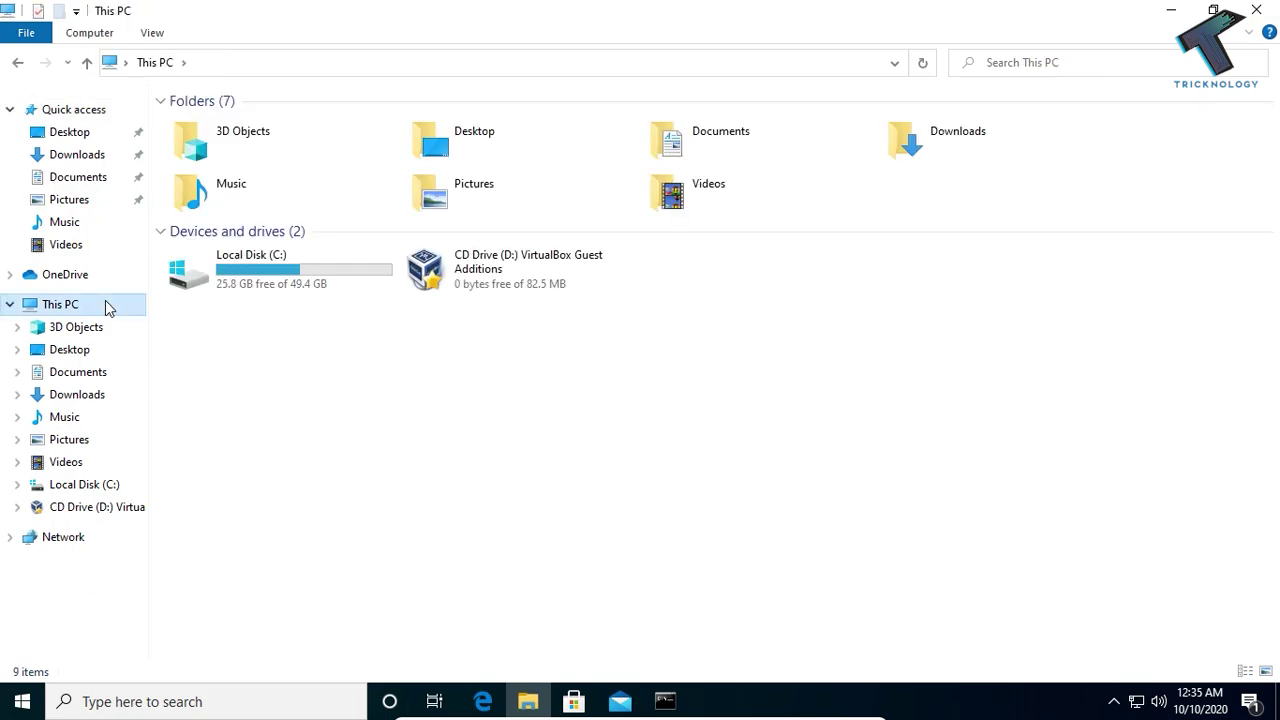
double_click(313, 274)
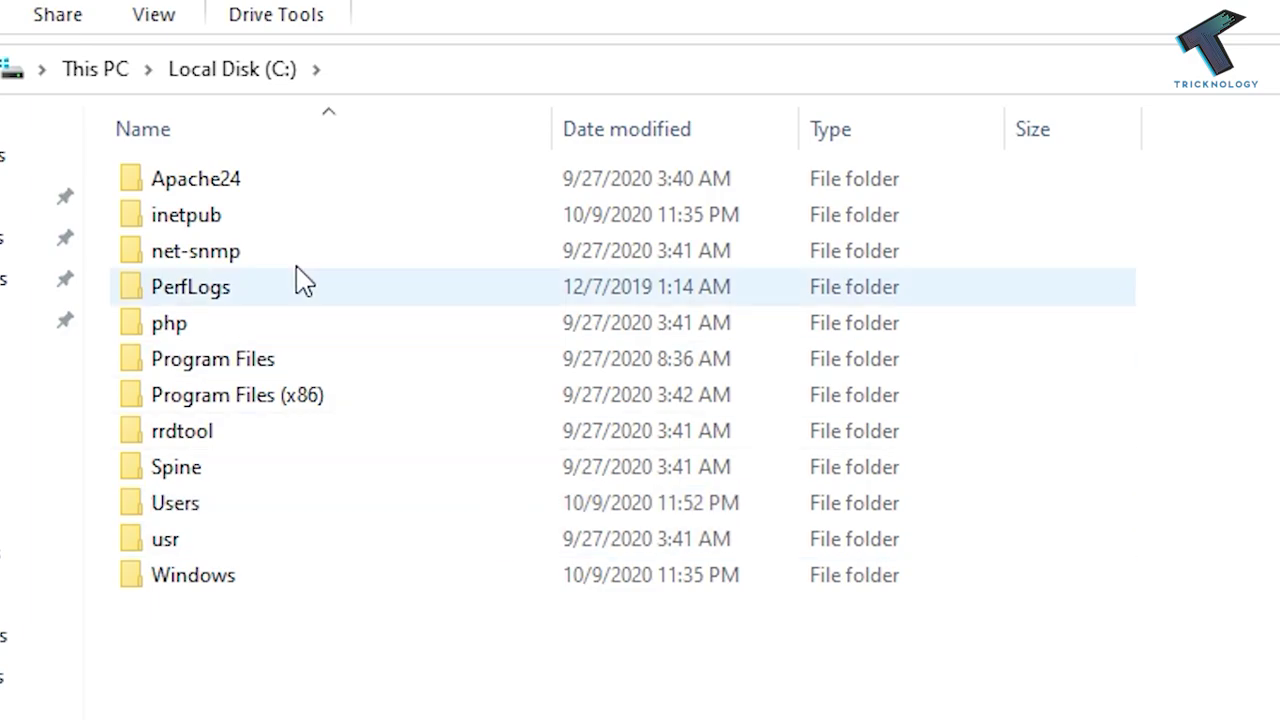
click(260, 226)
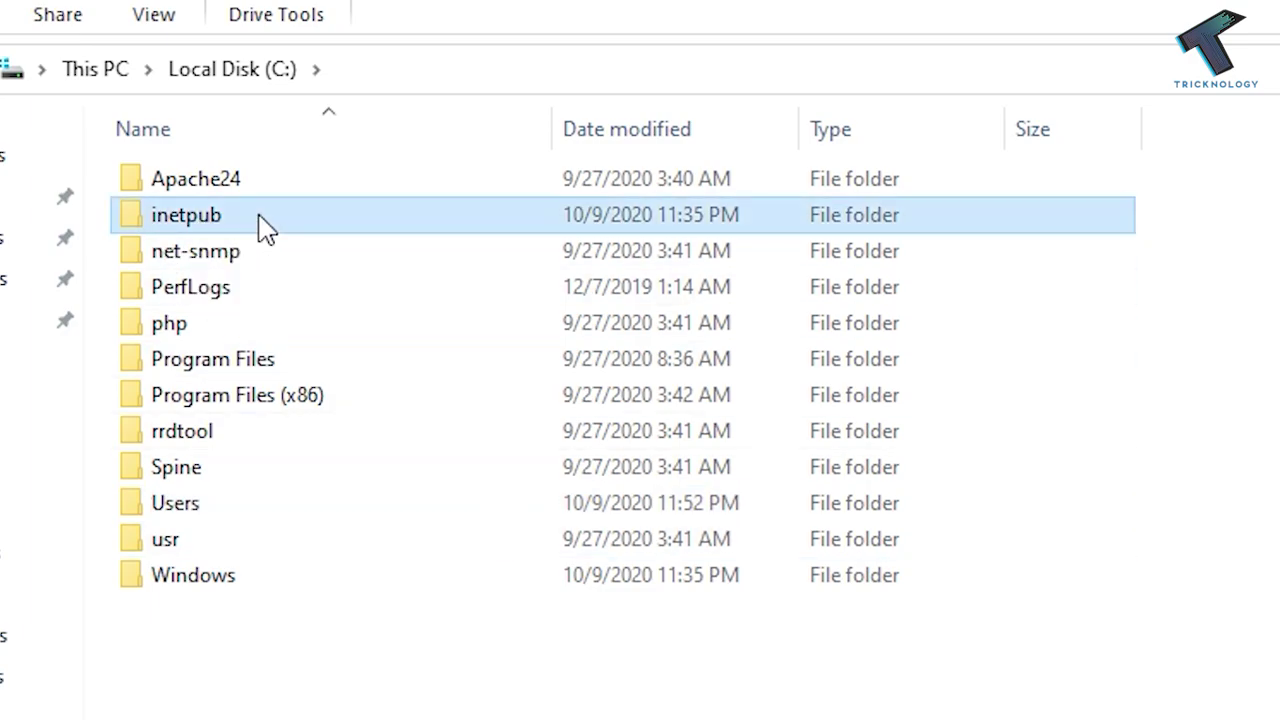
double_click(285, 229)
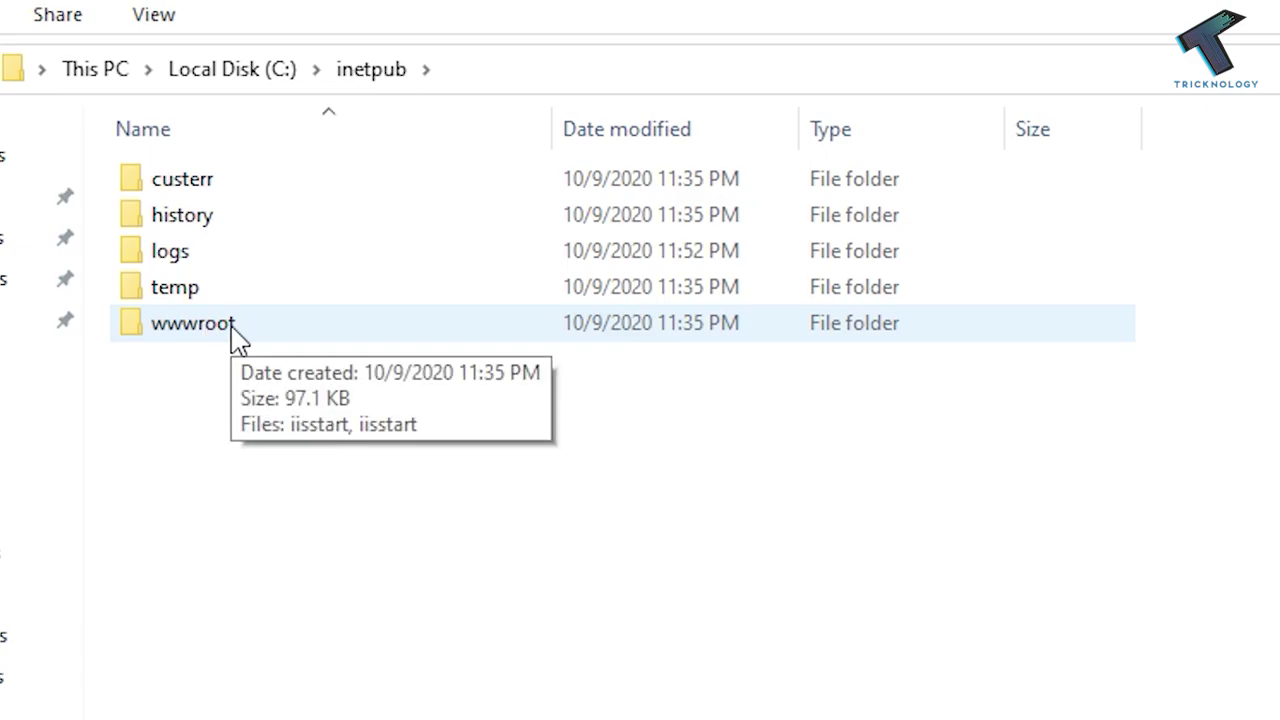
double_click(192, 323)
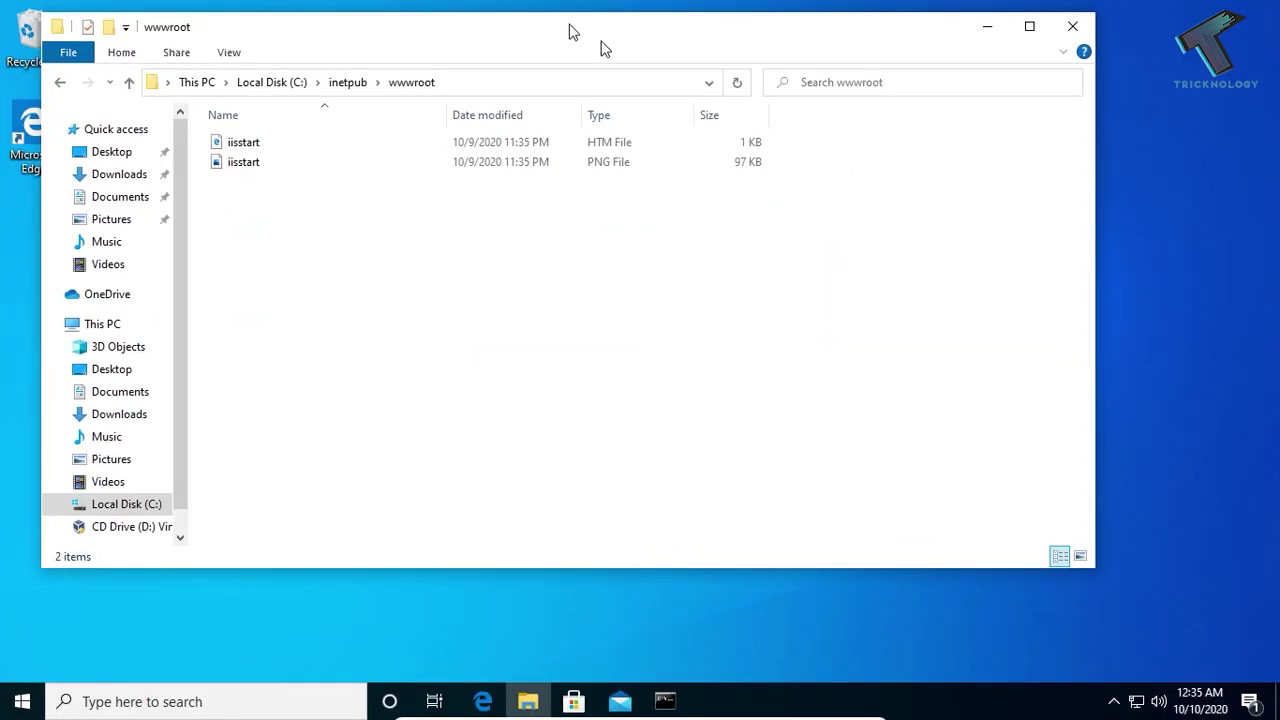
Delete both iisstart files from the wwwroot folder, granting administrator permission for all current items.
drag(568, 31, 768, 73)
drag(607, 334, 438, 188)
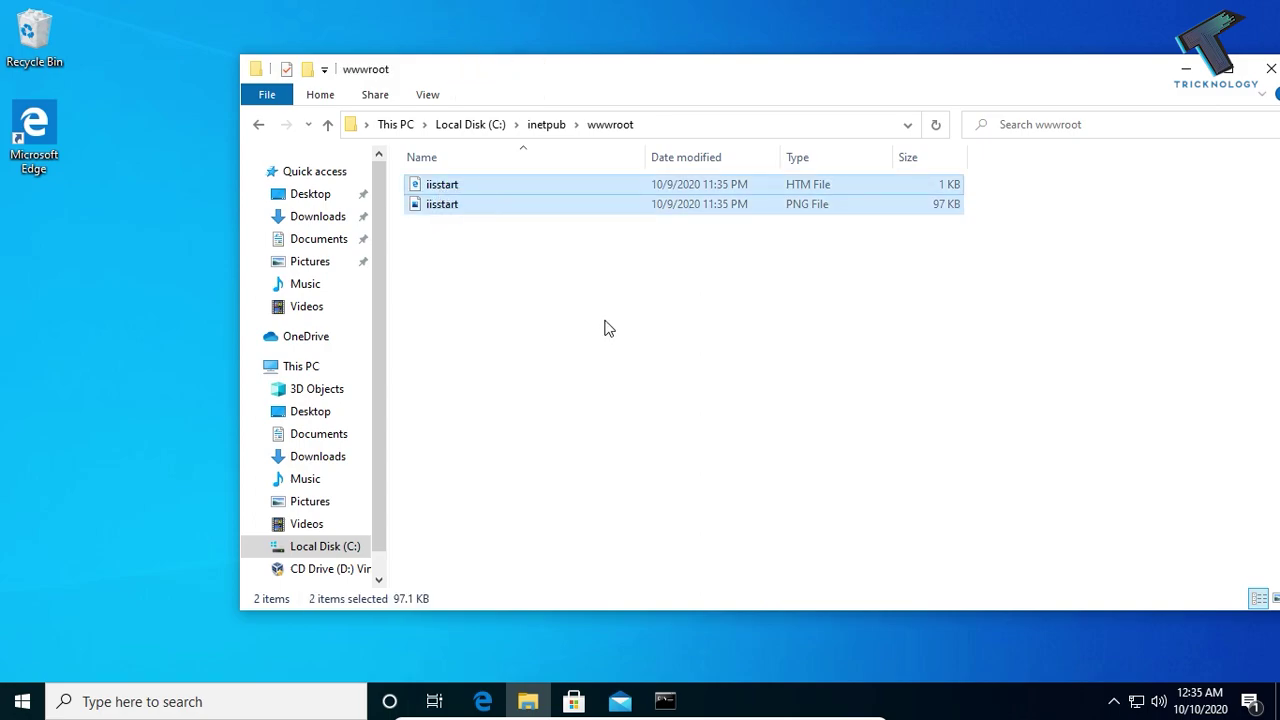
key(Delete)
key(Return)
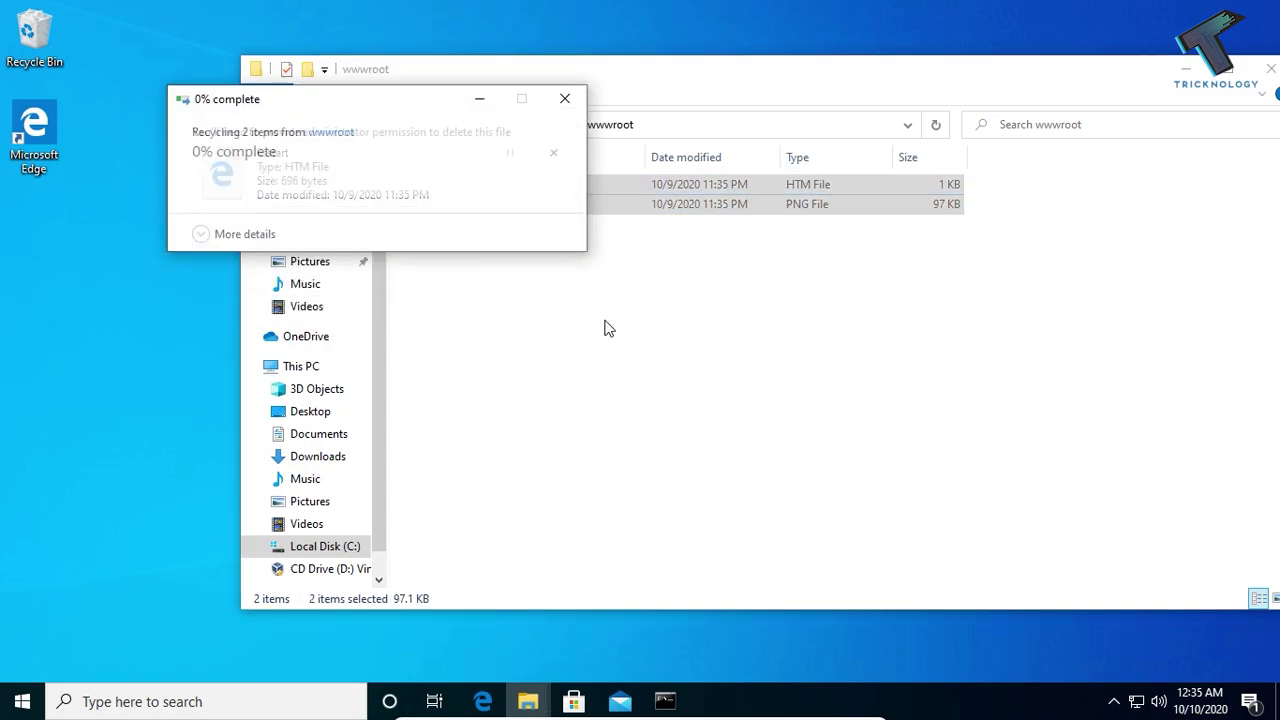
click(328, 229)
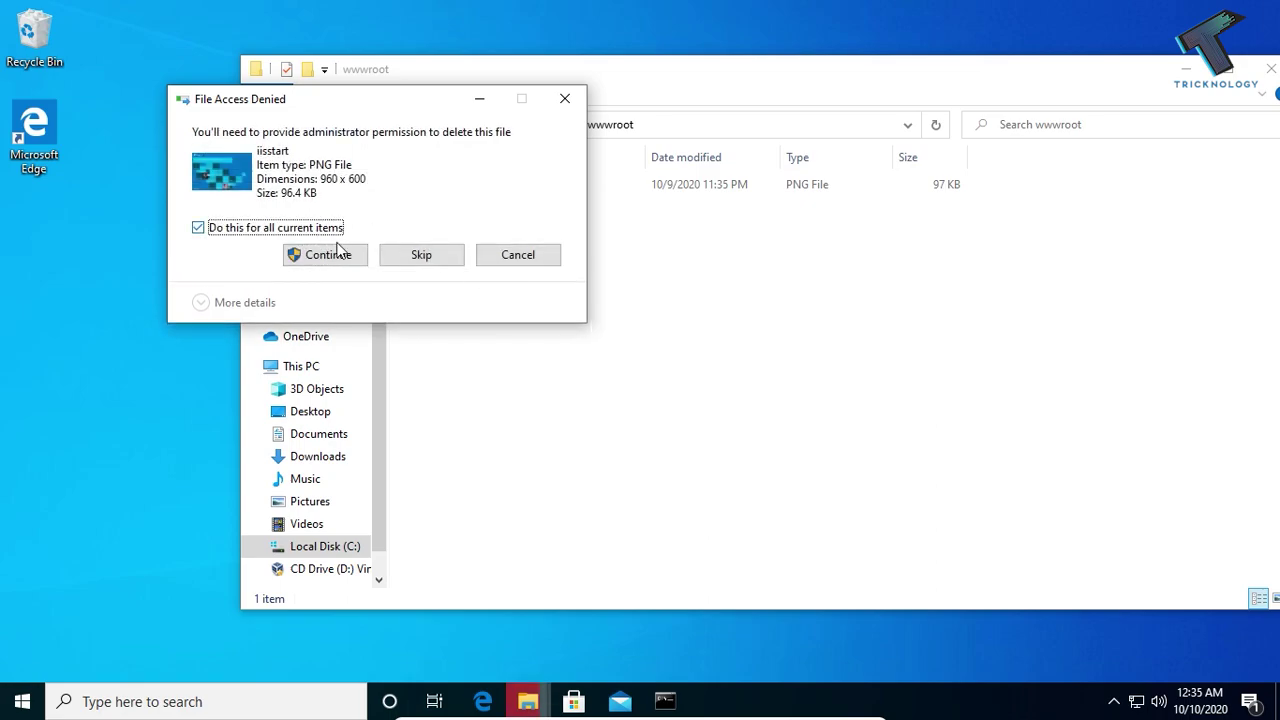
key(Return)
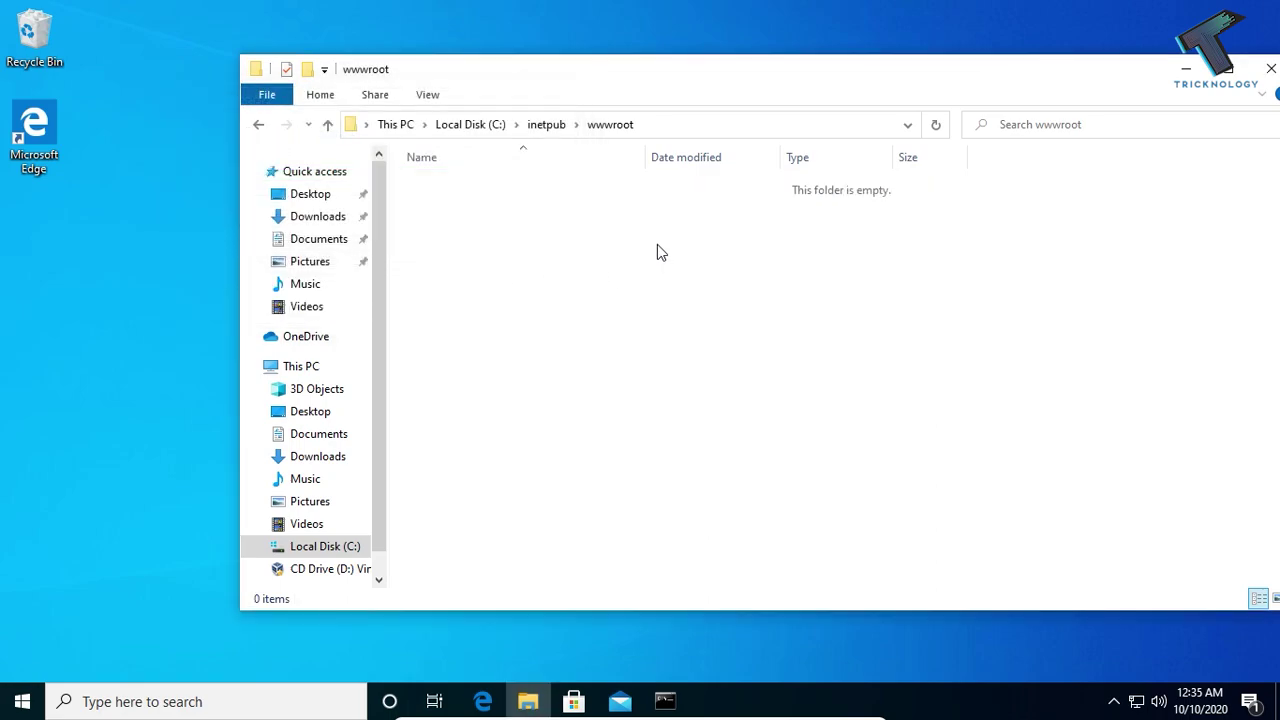
Create a new text document on the desktop, open it in Notepad and shift the window clear of the desktop icons.
right_click(42, 253)
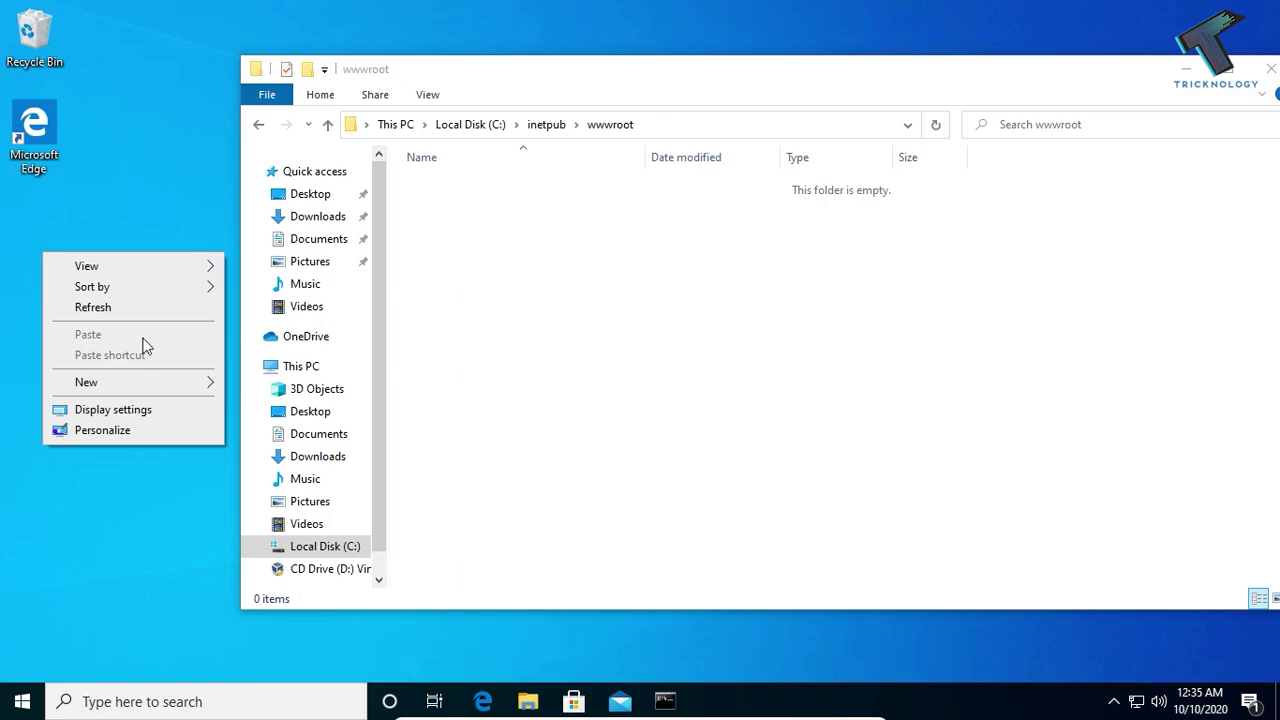
mouse_move(150, 382)
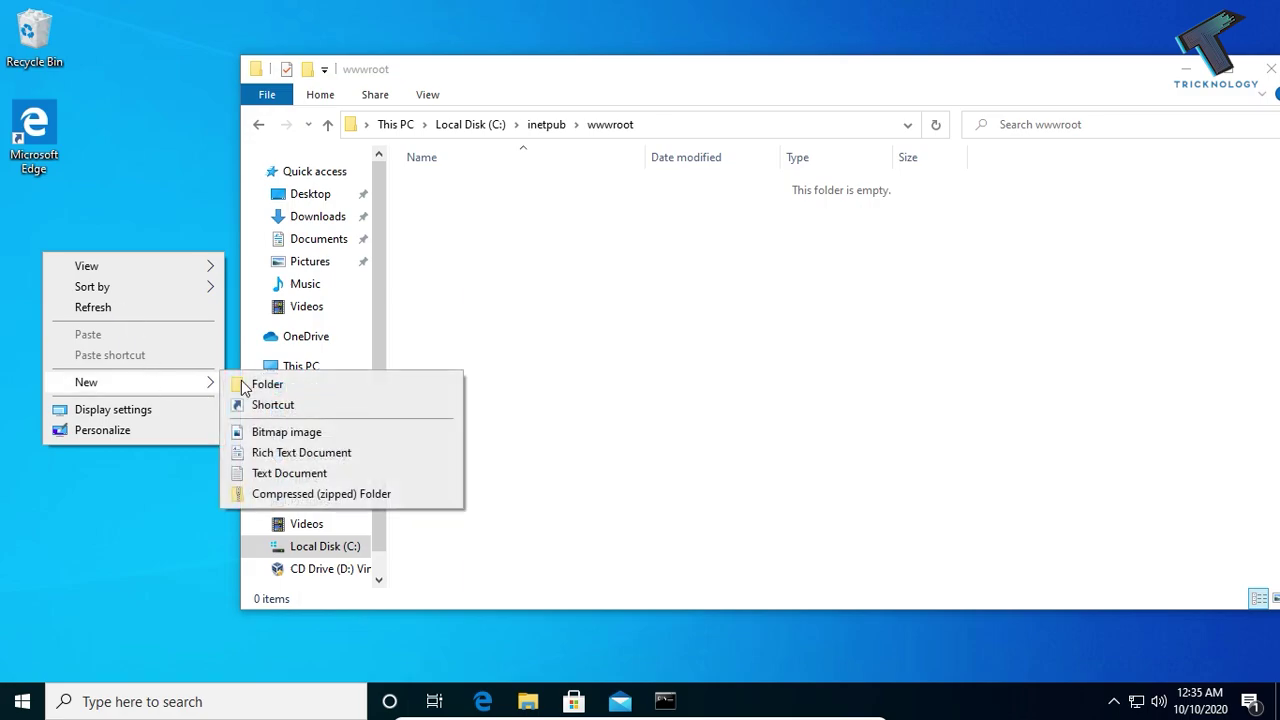
click(313, 476)
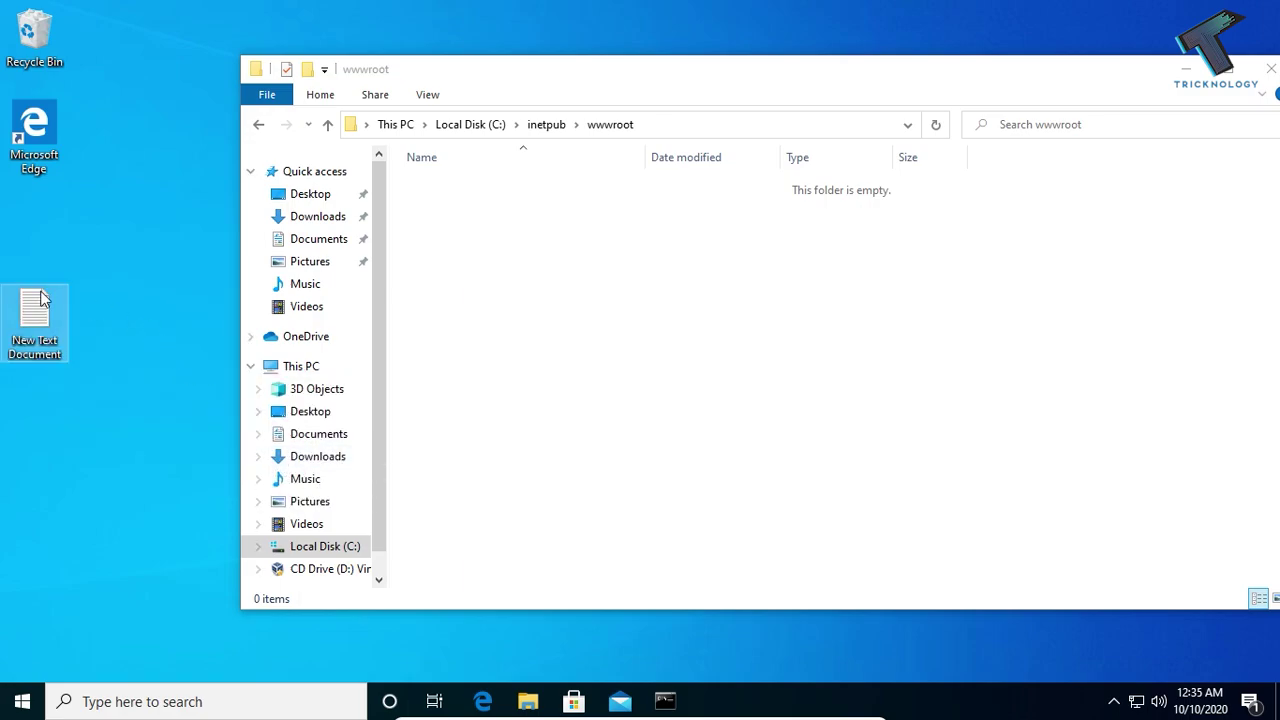
key(Return)
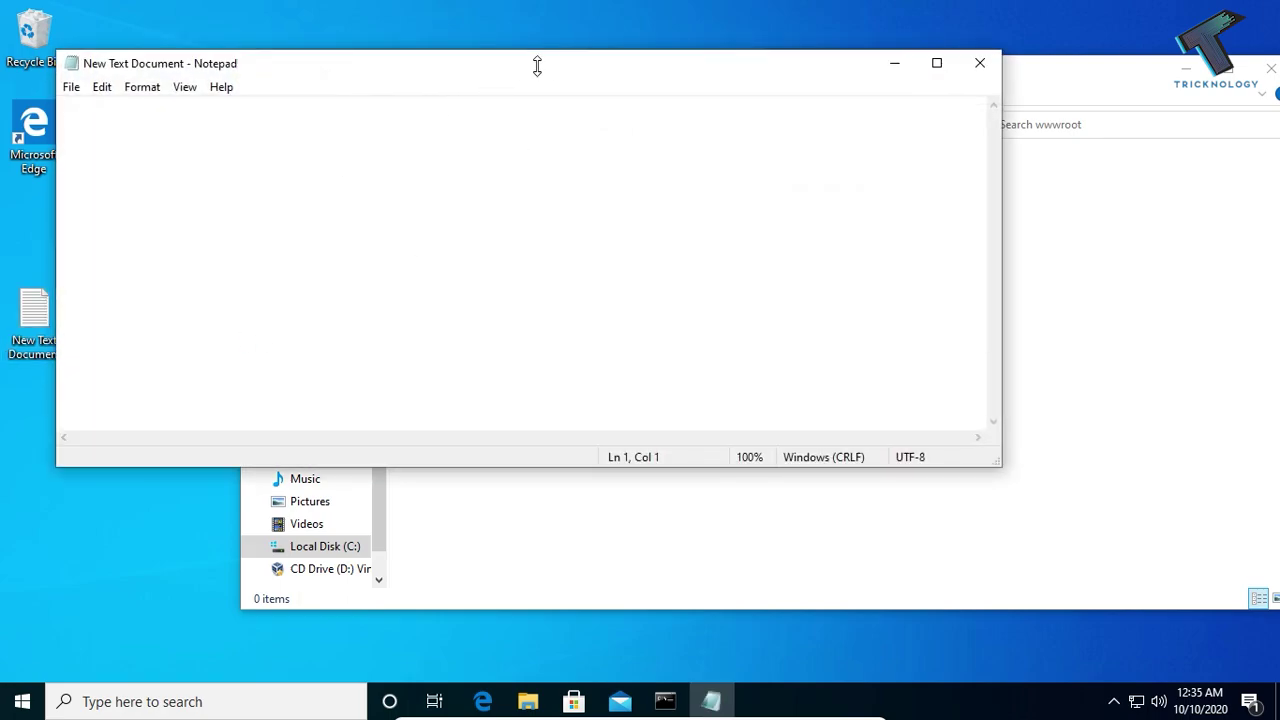
drag(551, 66, 671, 90)
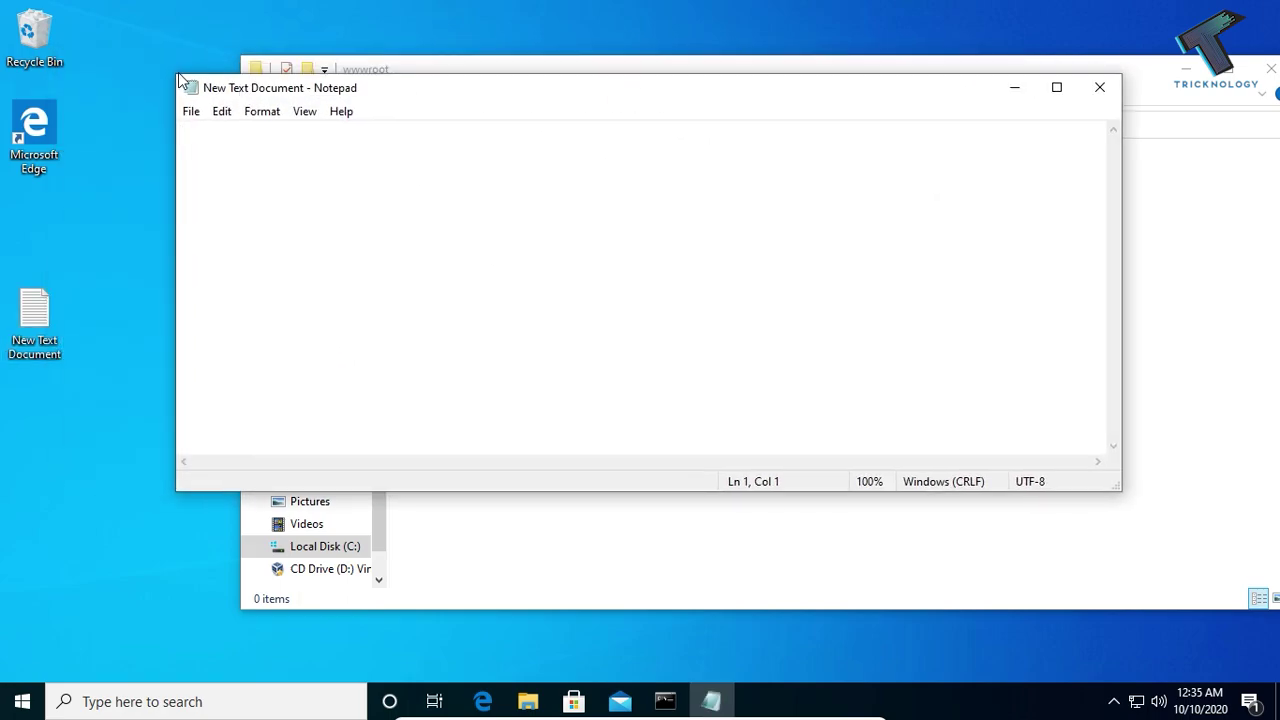
drag(178, 72, 306, 108)
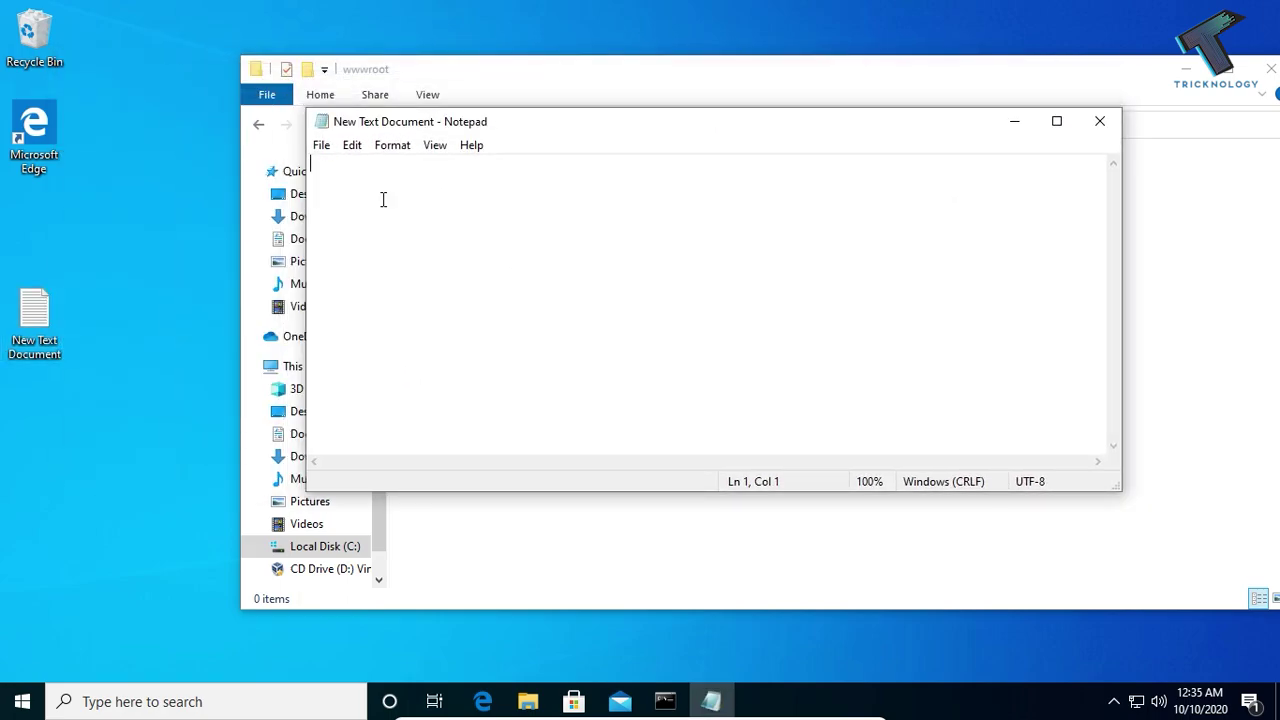
Write the HTML page in Notepad with <html> and </html> tags enclosing a <body> tag and the text "My Website".
text(</html>)
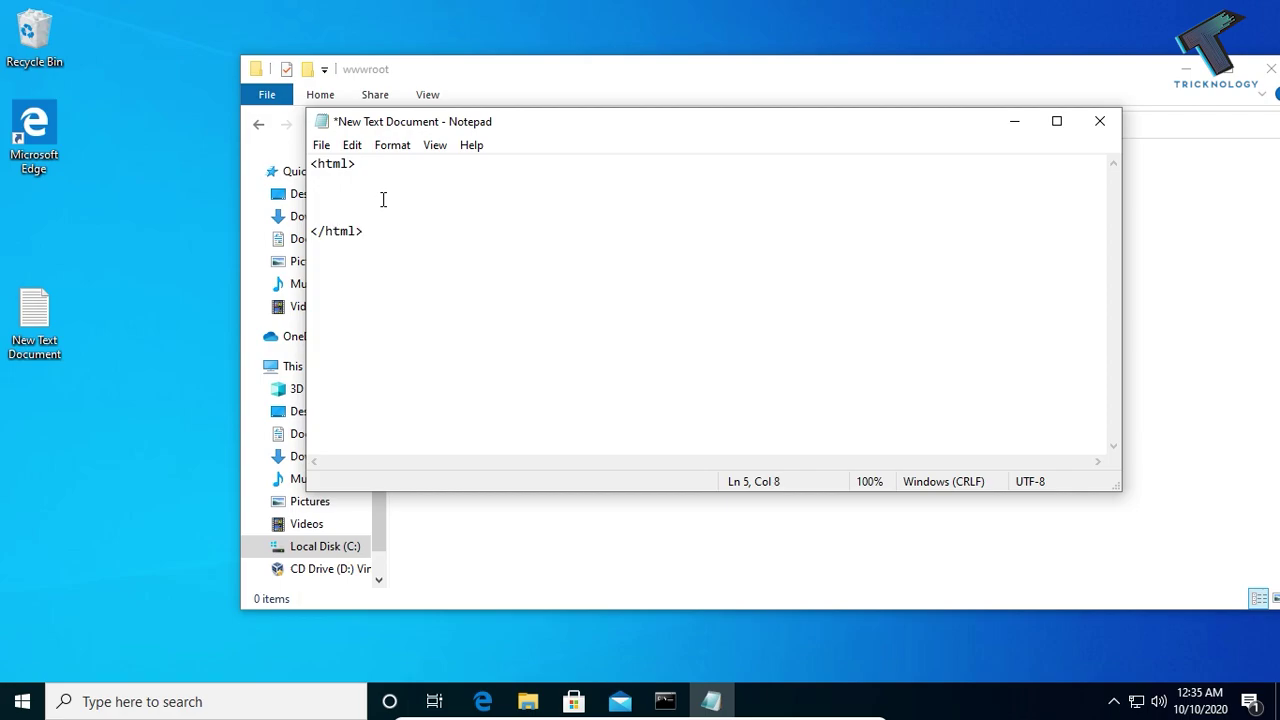
key(Up)
key(Return)
key(Return)
key(Up)
key(Up)
text(><ody>)
key(Return)
key(Return)
text(My Websites)
Insert the line "<head> Tricknology</head>" between the opening <html> and <body> tags.
key(End)
text(<he)
key(BackSpace)
key(BackSpace)
key(BackSpace)
key(Up)
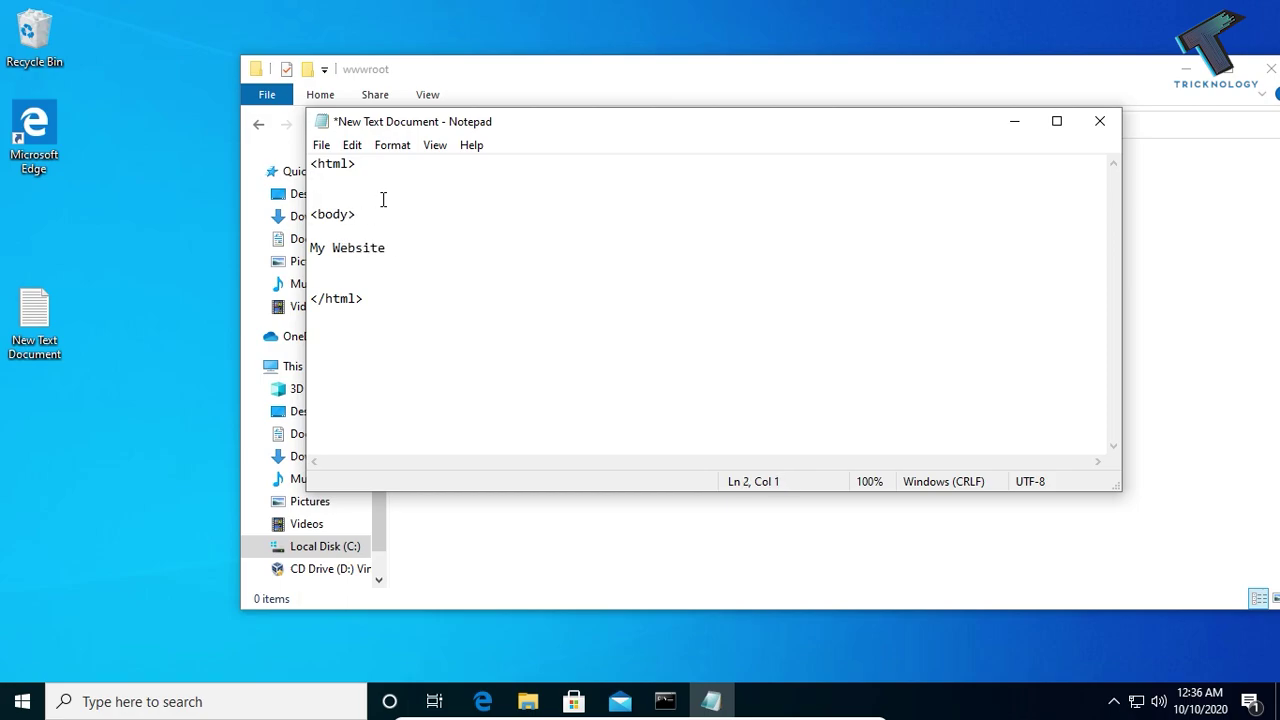
key(Return)
key(Up)
text(<hadd> Tricknology</head>)
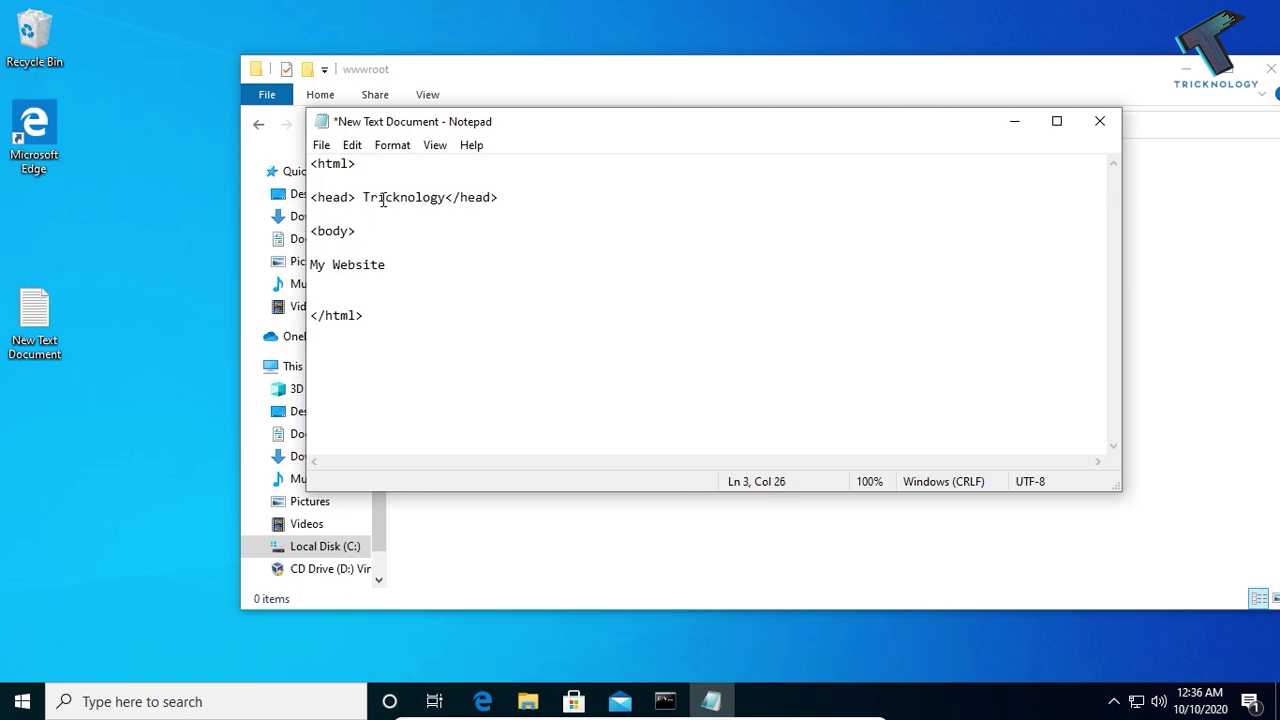
click(461, 325)
key(ctrl+a)
click(468, 369)
key(ctrl+a)
click(534, 266)
Save the document to the Desktop as index.html with the file type All Files.
click(321, 145)
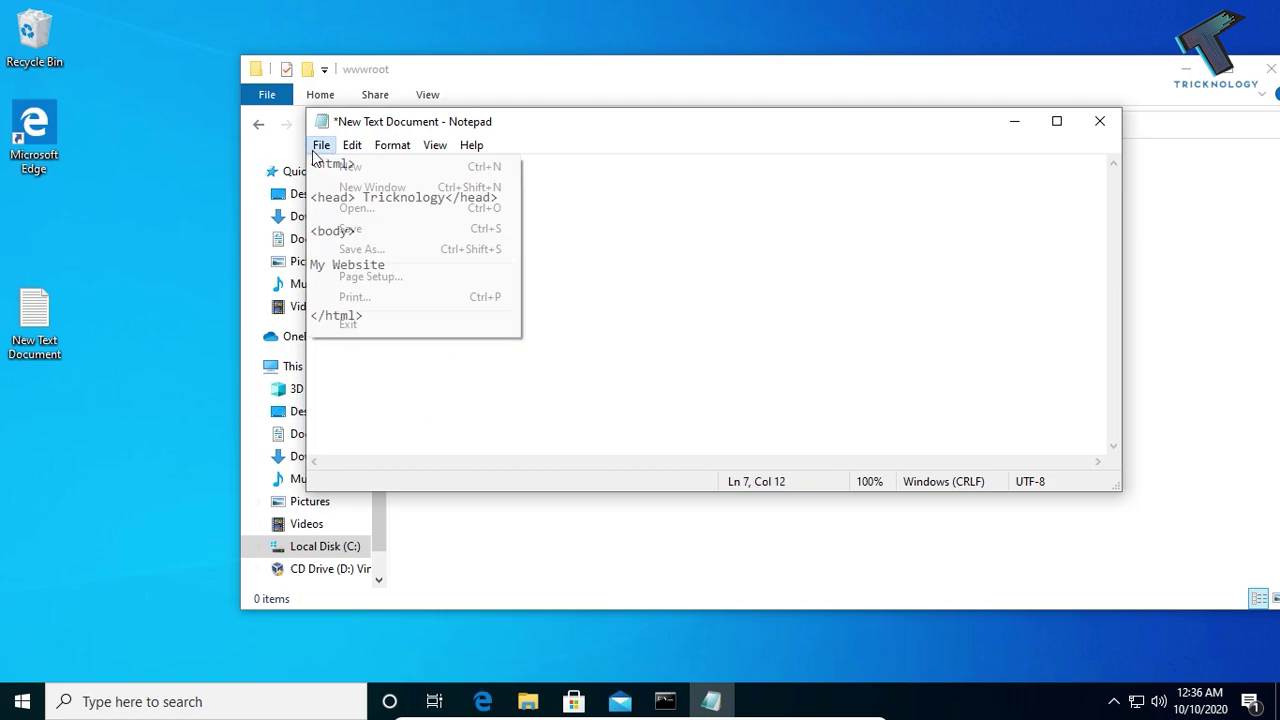
click(428, 249)
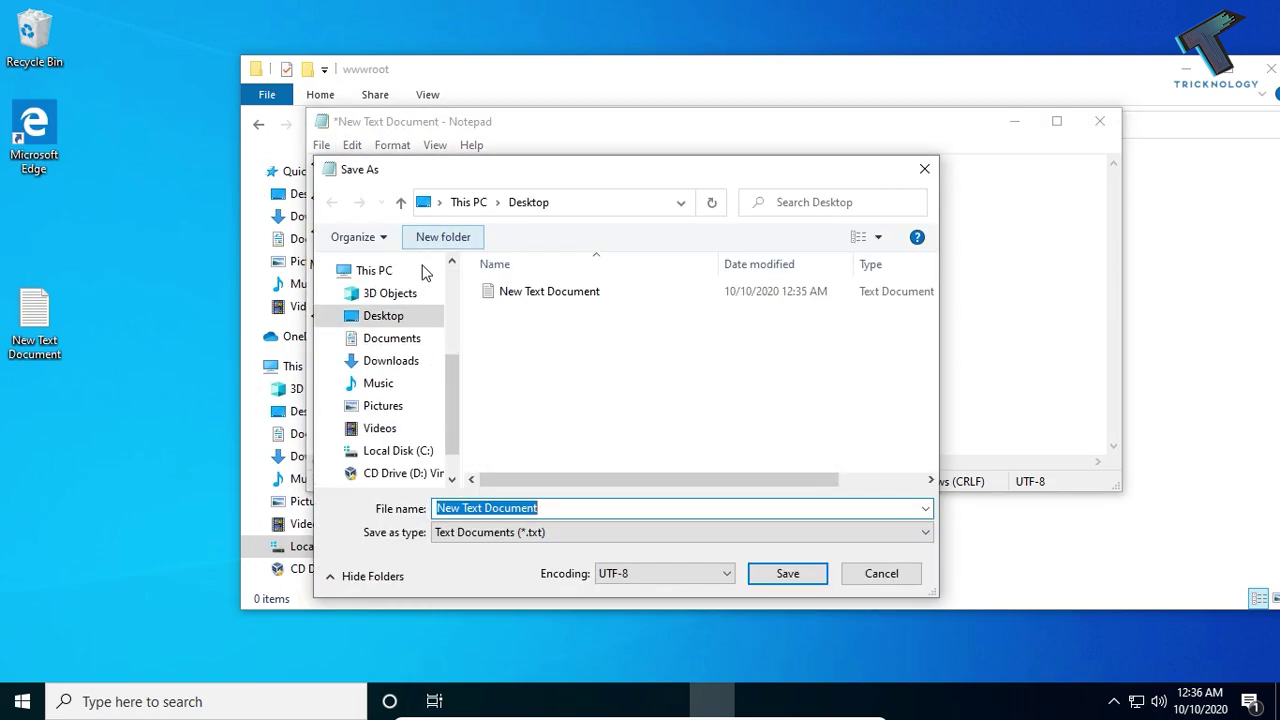
click(397, 318)
click(566, 532)
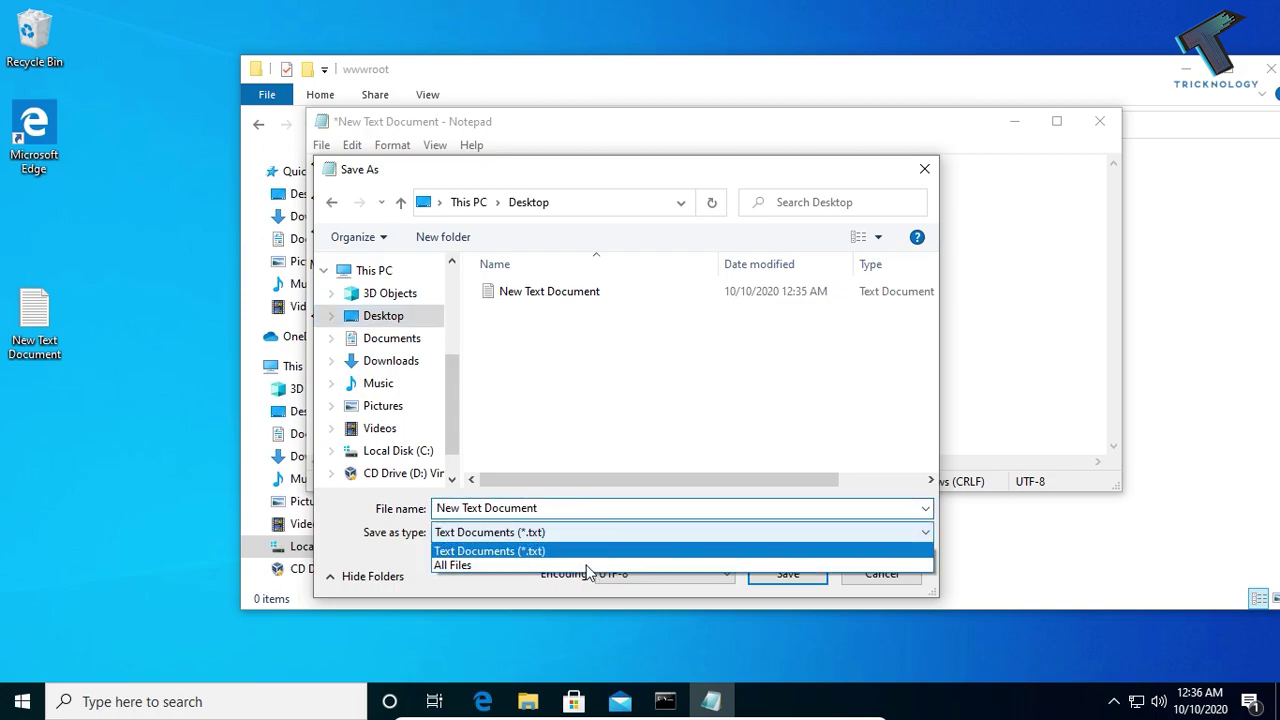
click(537, 566)
click(536, 515)
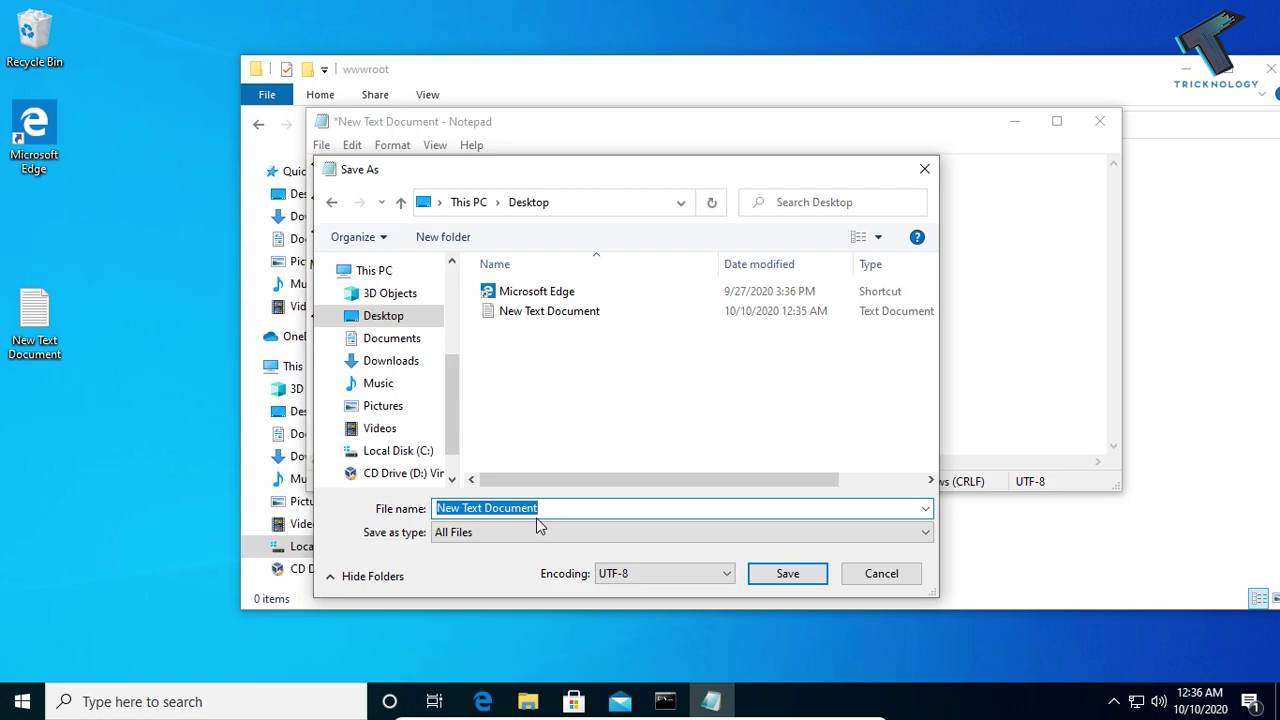
text(index.html)
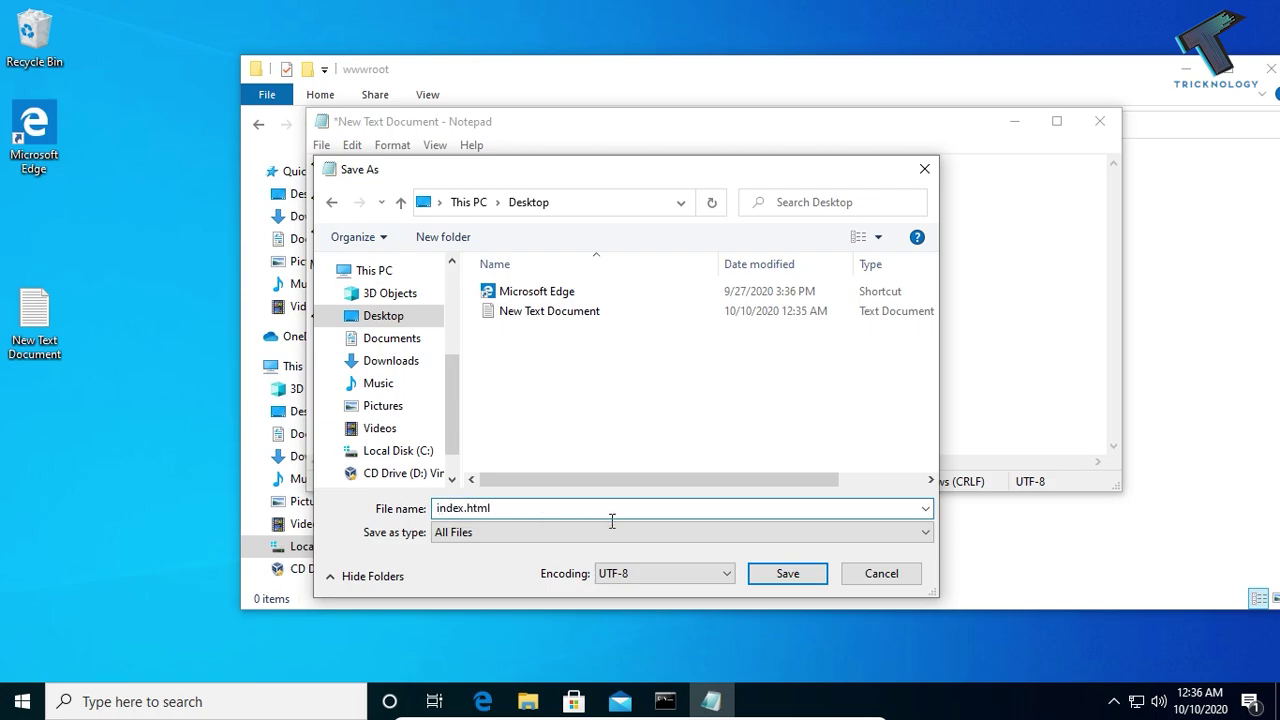
click(788, 580)
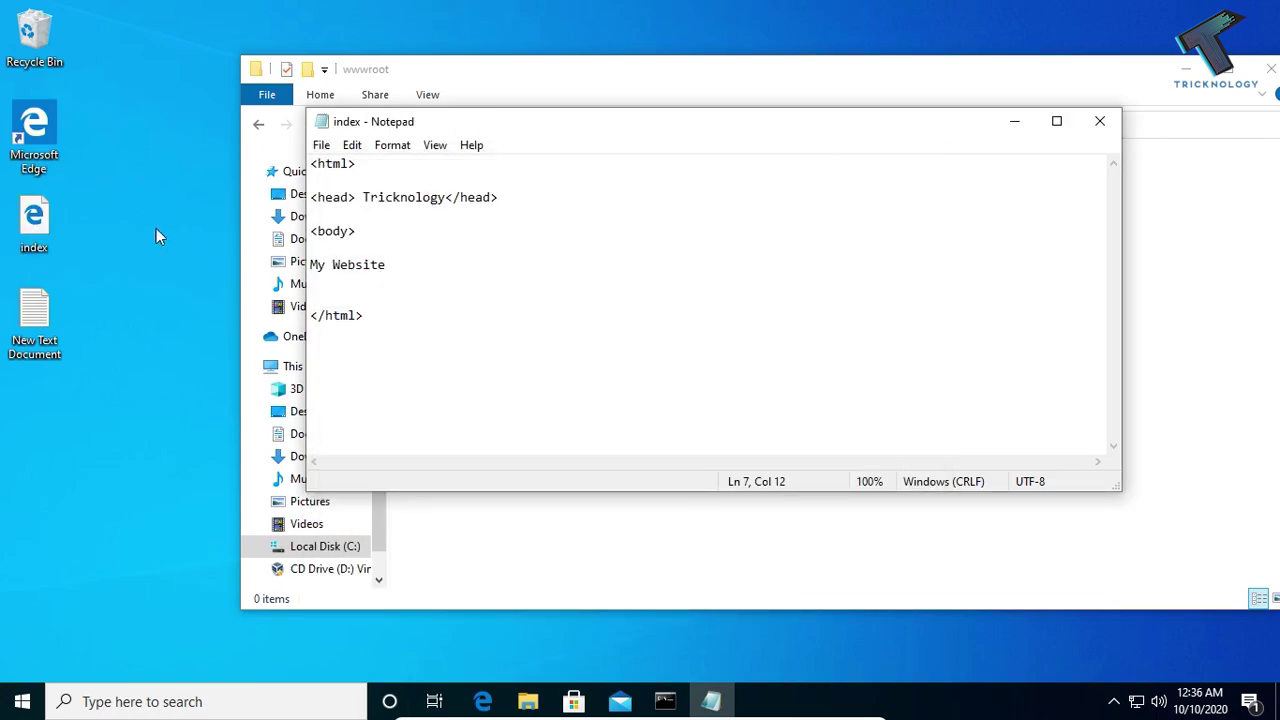
Open index.html from the desktop in the browser and check the page text.
click(50, 212)
double_click(51, 226)
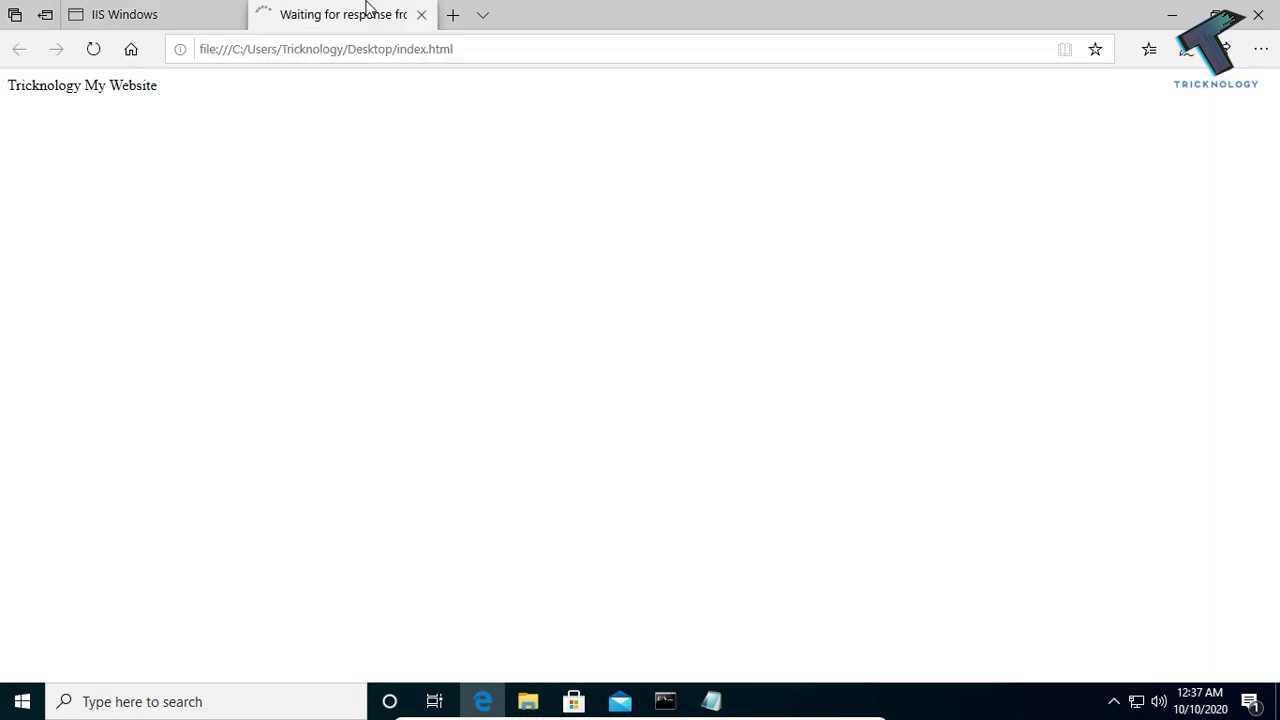
drag(193, 89, 2, 90)
drag(208, 95, 3, 89)
drag(268, 100, 12, 107)
drag(183, 91, 3, 72)
click(781, 101)
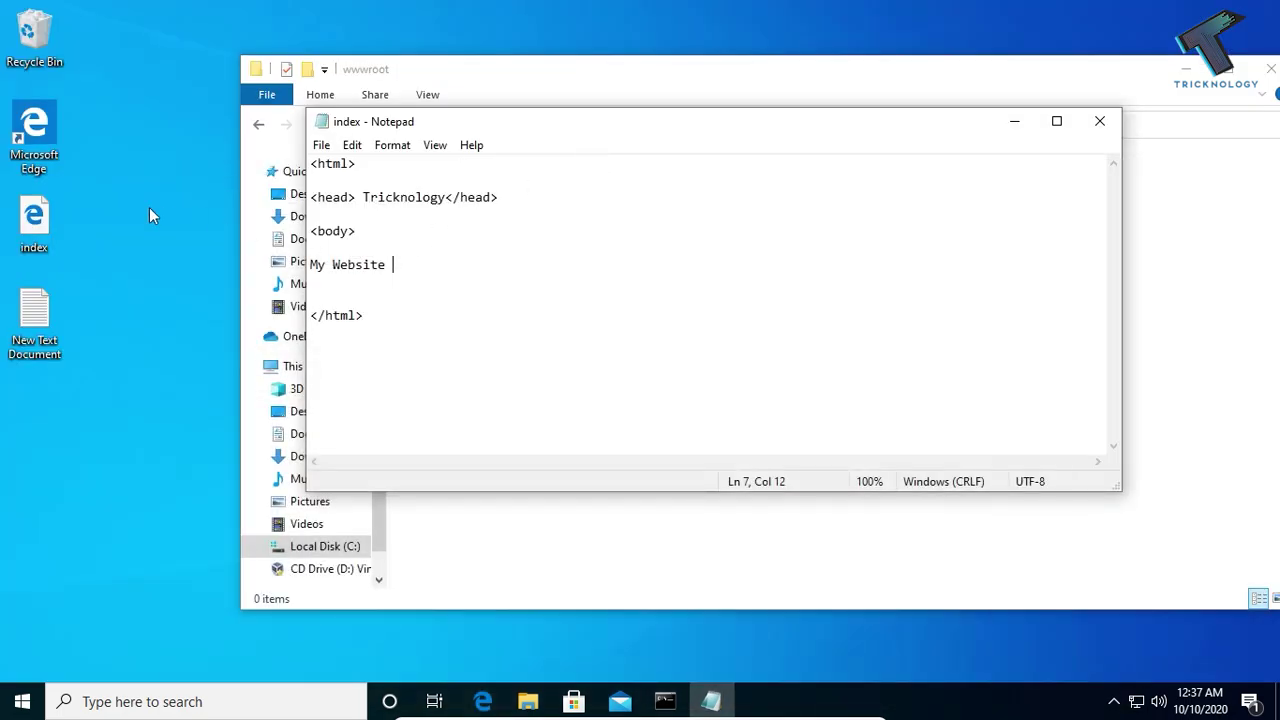
Copy index.html from the desktop into the C:\inetpub\wwwroot folder.
click(55, 212)
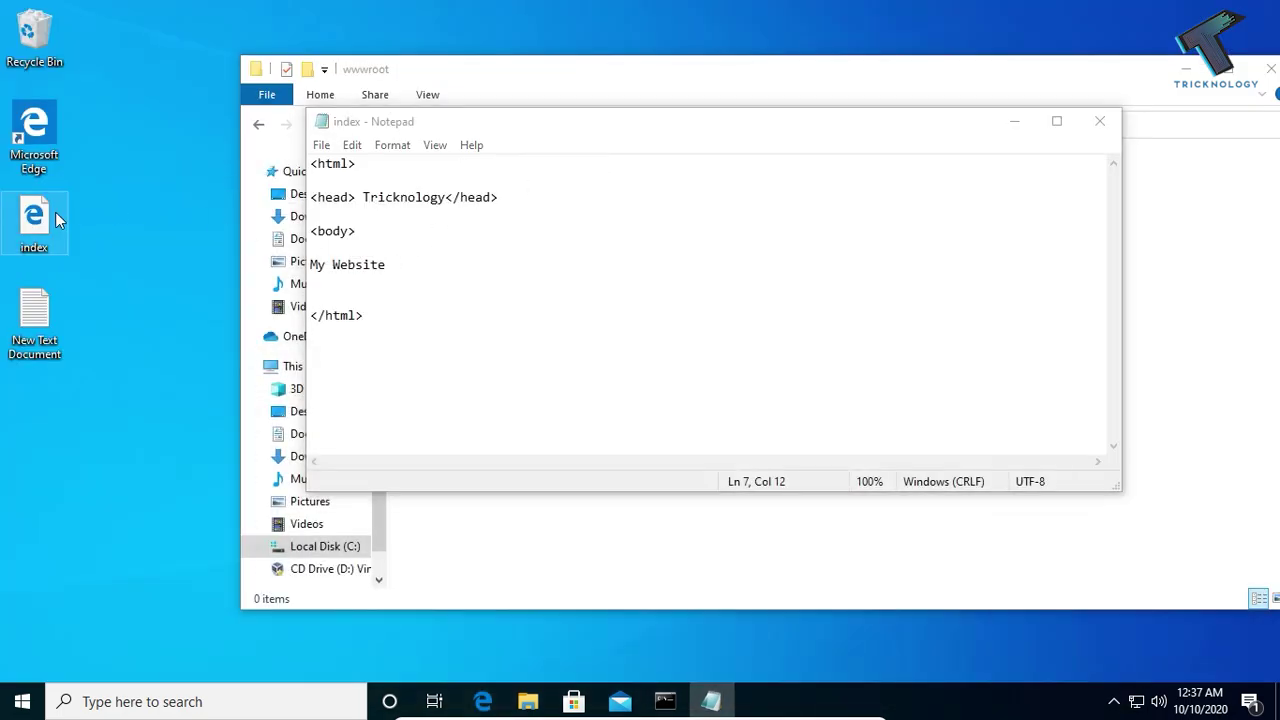
click(552, 72)
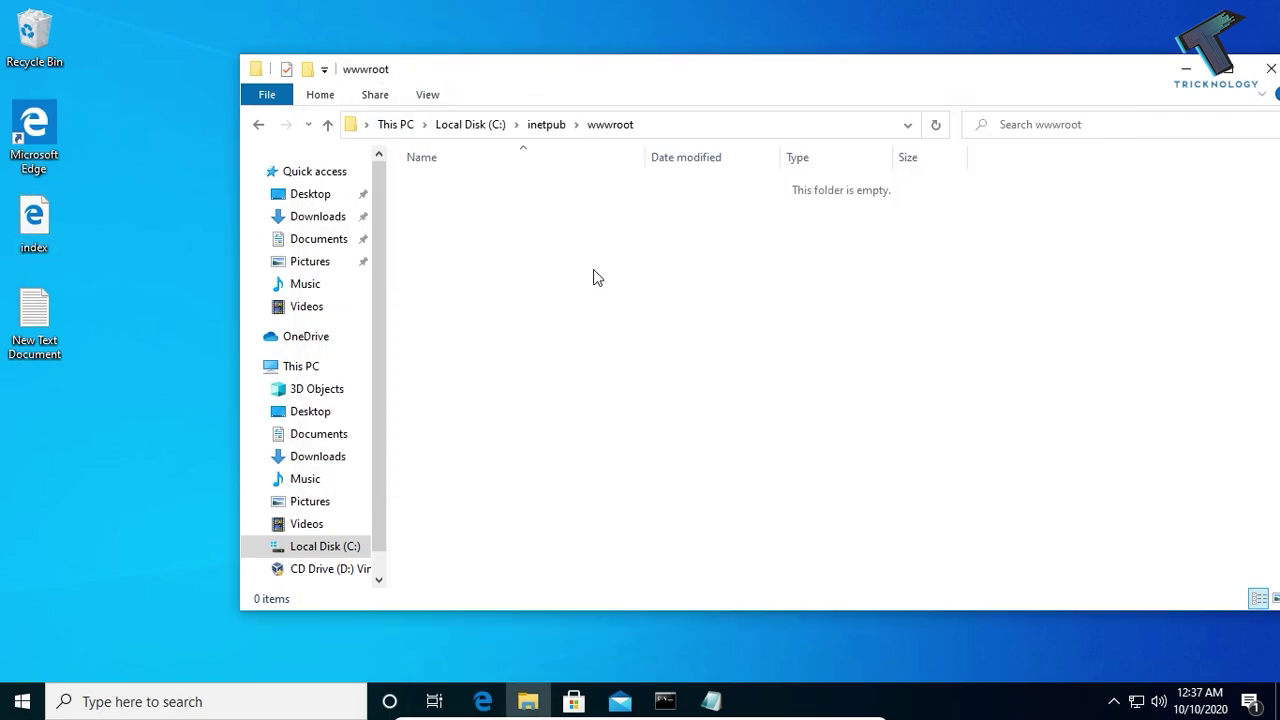
key(ctrl+v)
click(622, 224)
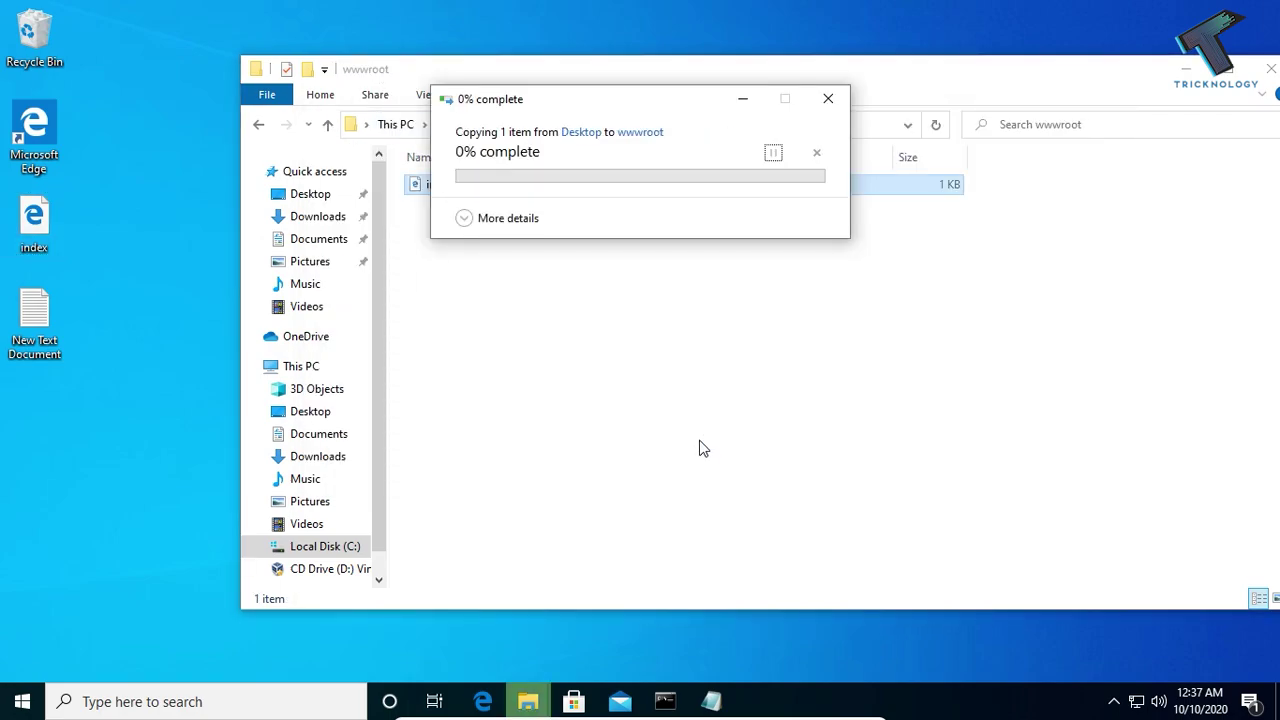
Find "iis" with Windows search, open Internet Information Services (IIS) Manager and maximize its window.
click(28, 700)
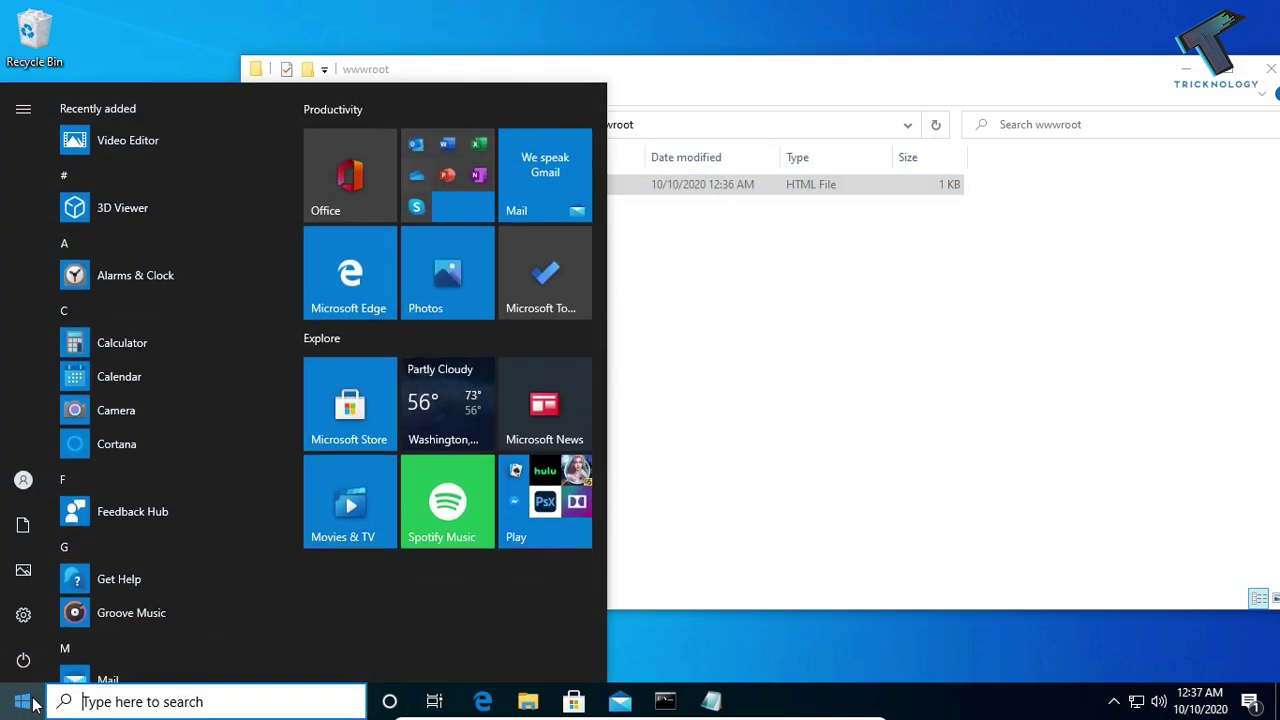
text(iis)
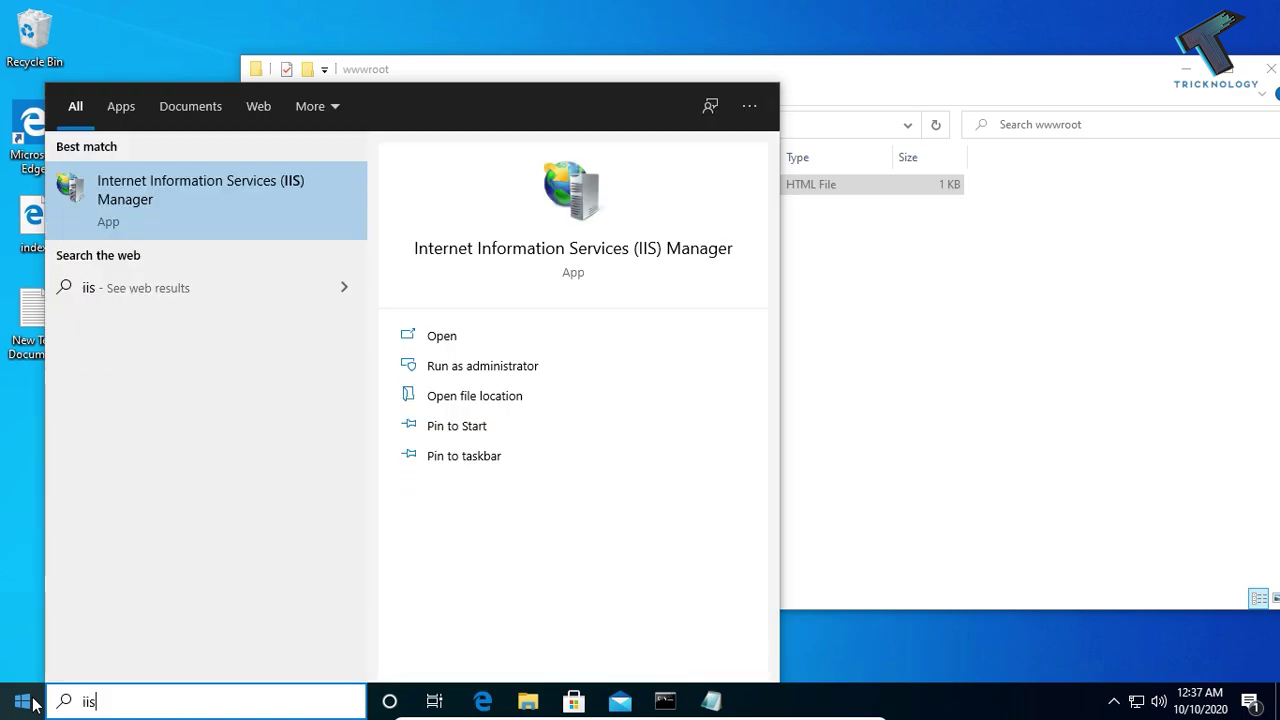
key(Return)
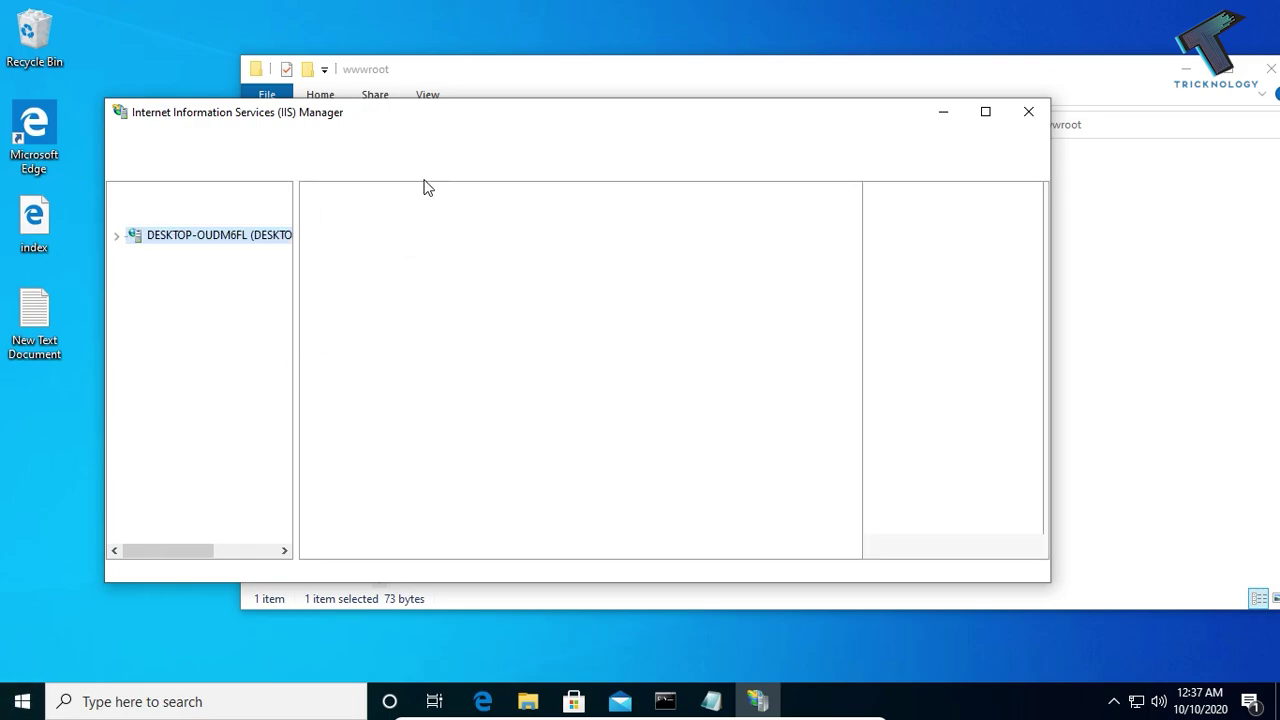
double_click(475, 118)
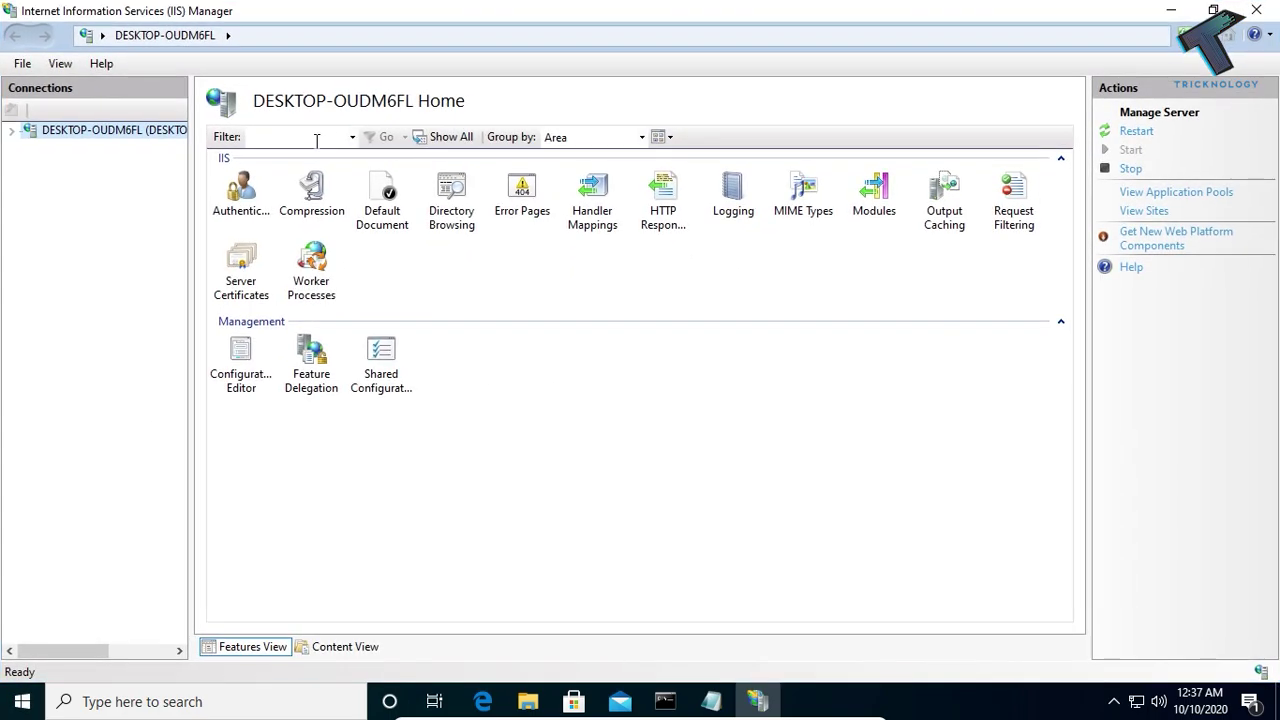
Restart the Default Web Site under the server's Sites and minimize IIS Manager.
click(13, 133)
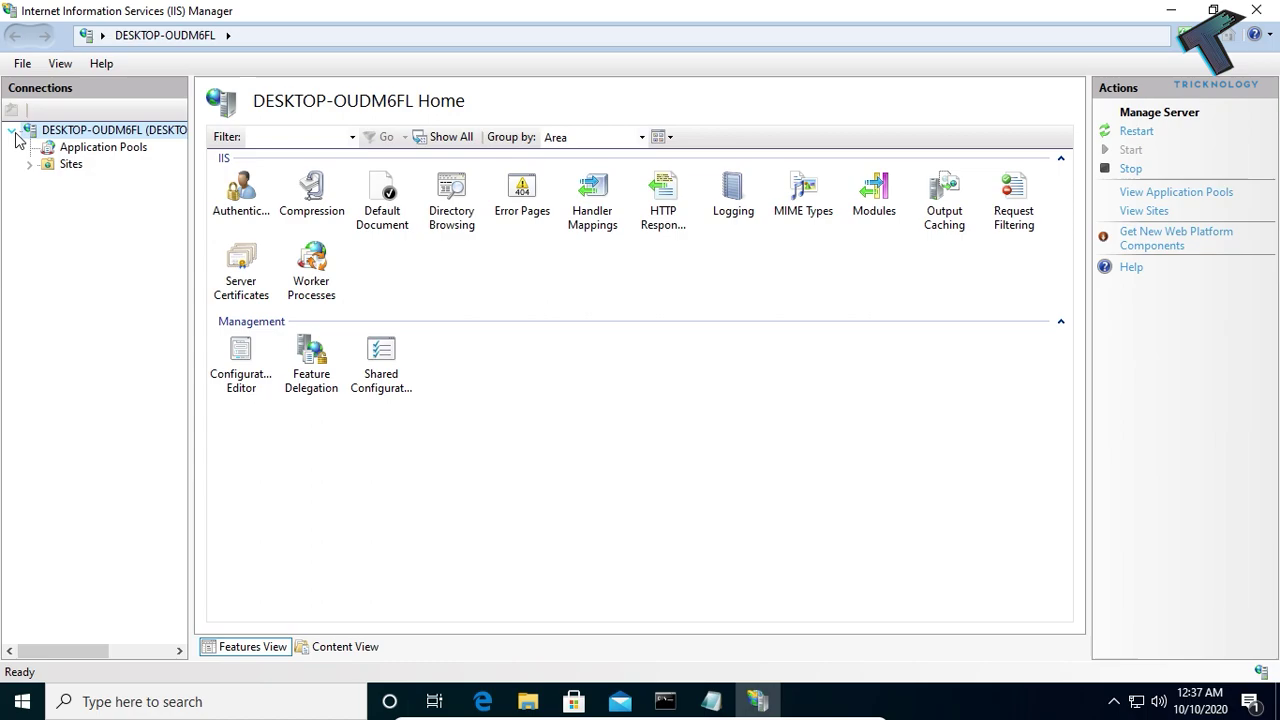
click(31, 164)
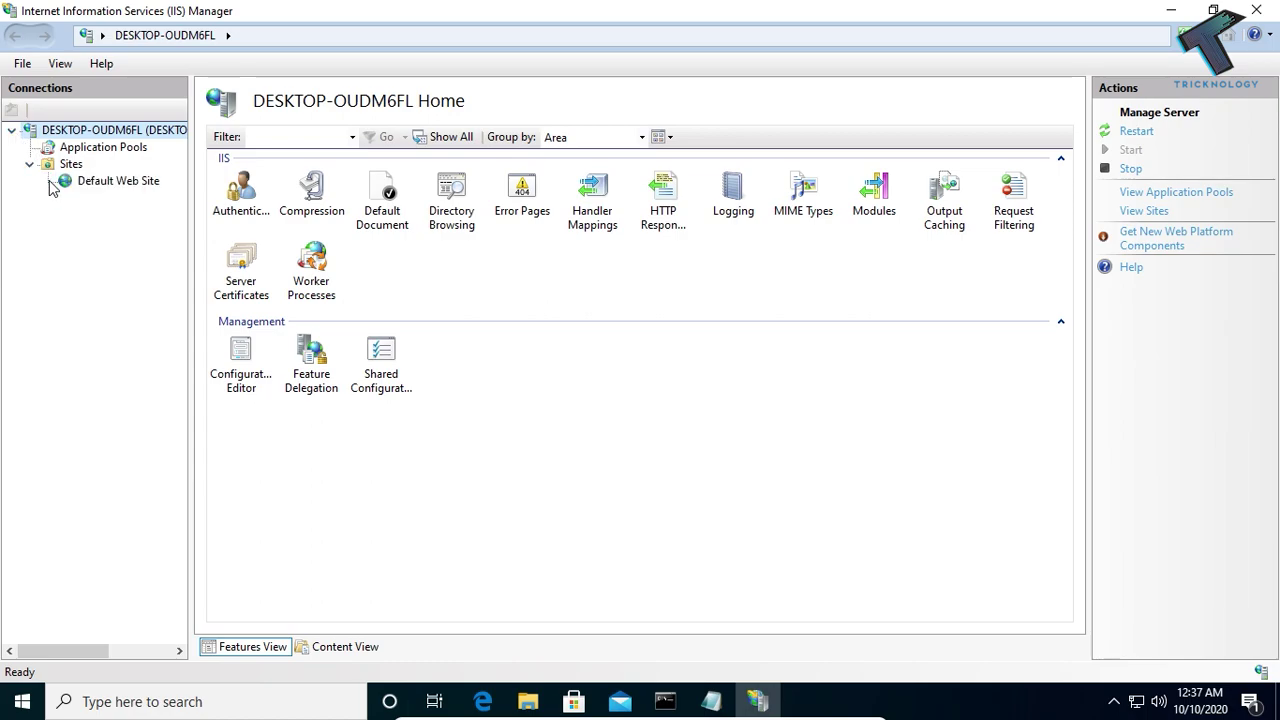
click(118, 181)
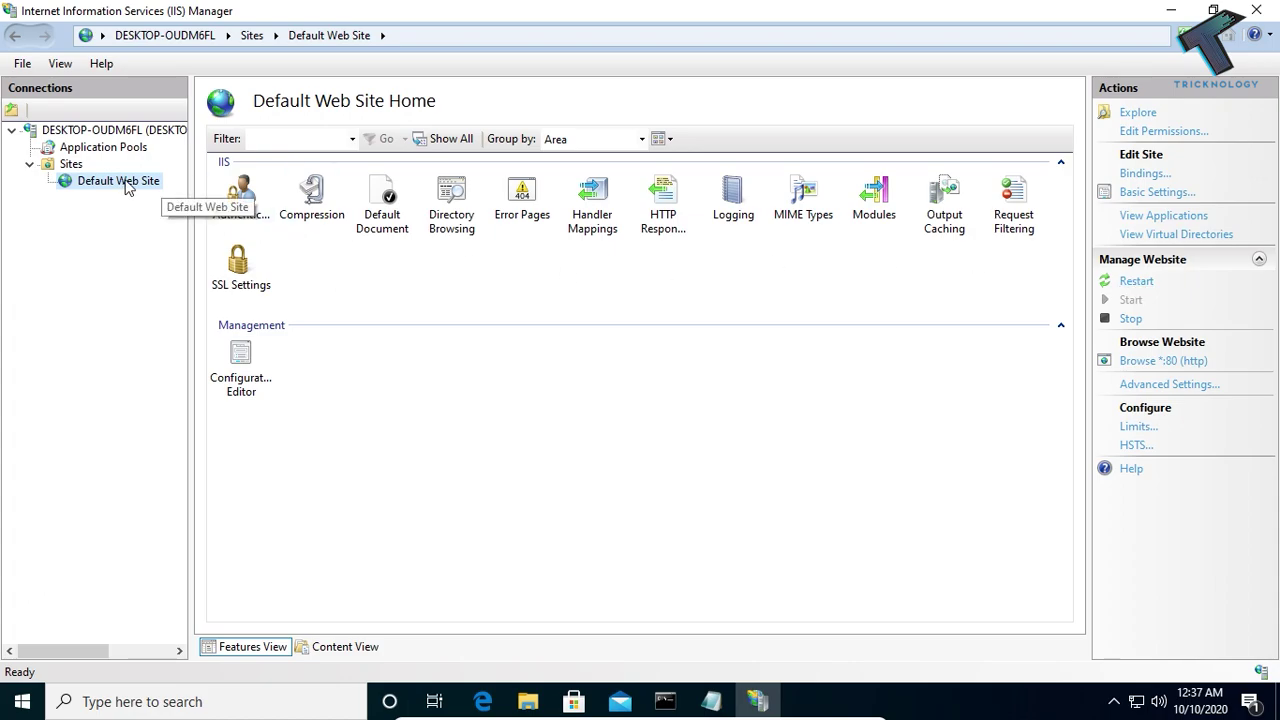
click(1148, 285)
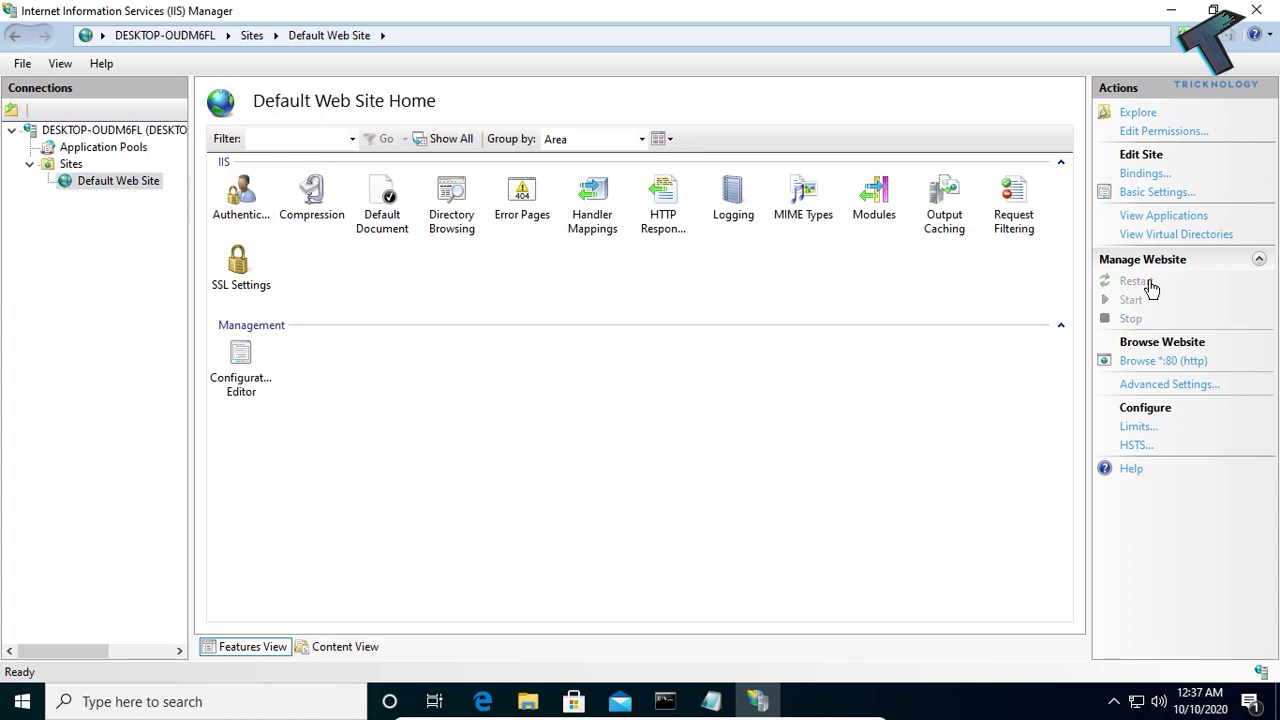
click(1171, 12)
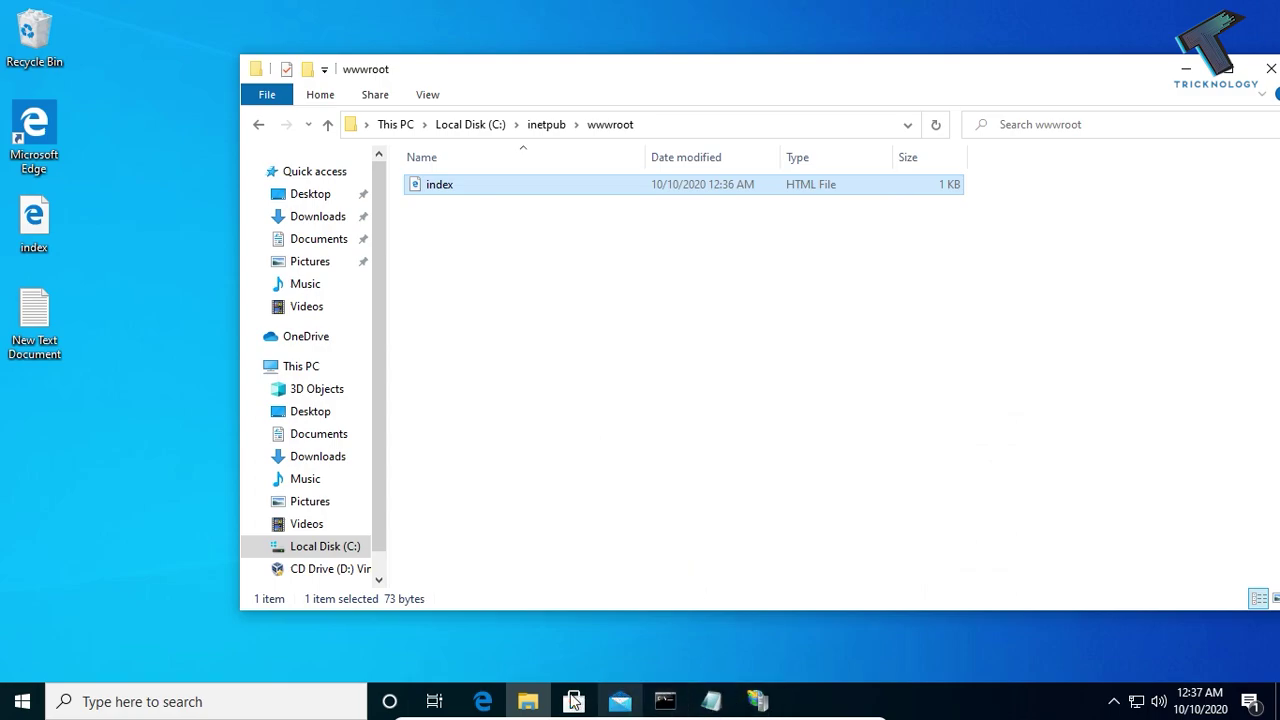
Switch to Microsoft Edge, reload the 10.0.2.15 page and check the text it serves.
click(483, 701)
click(124, 14)
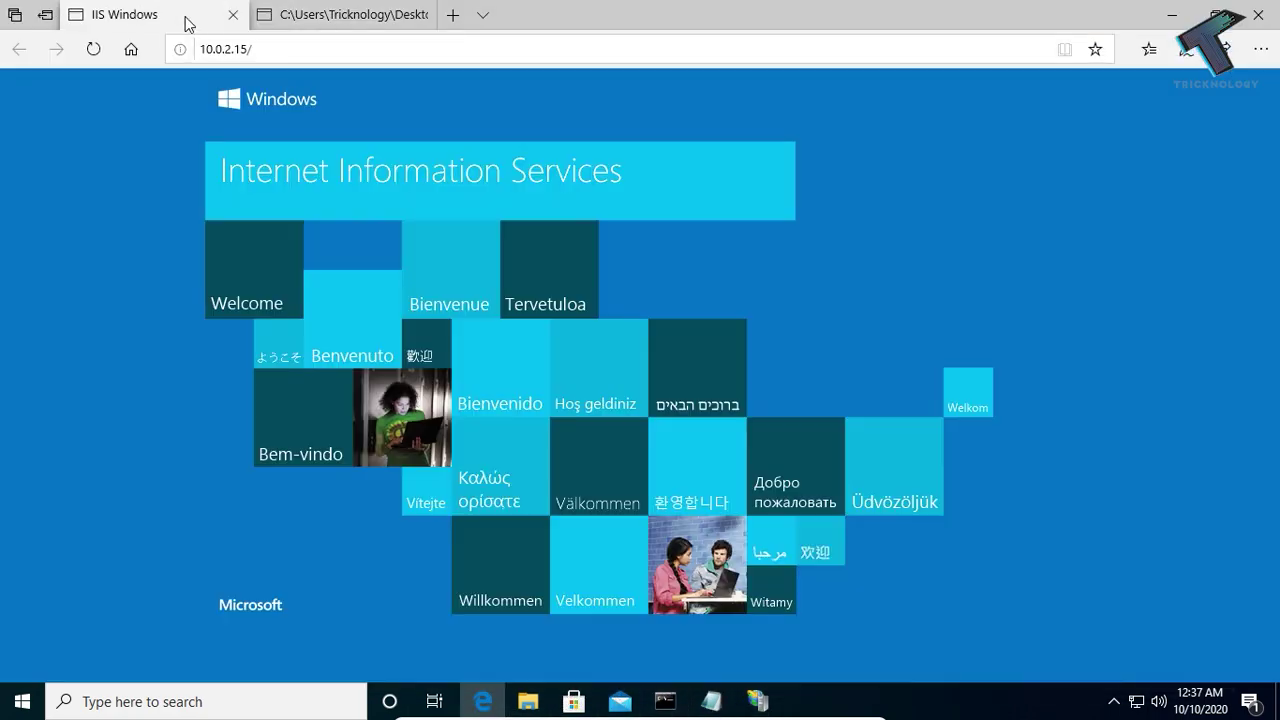
click(93, 49)
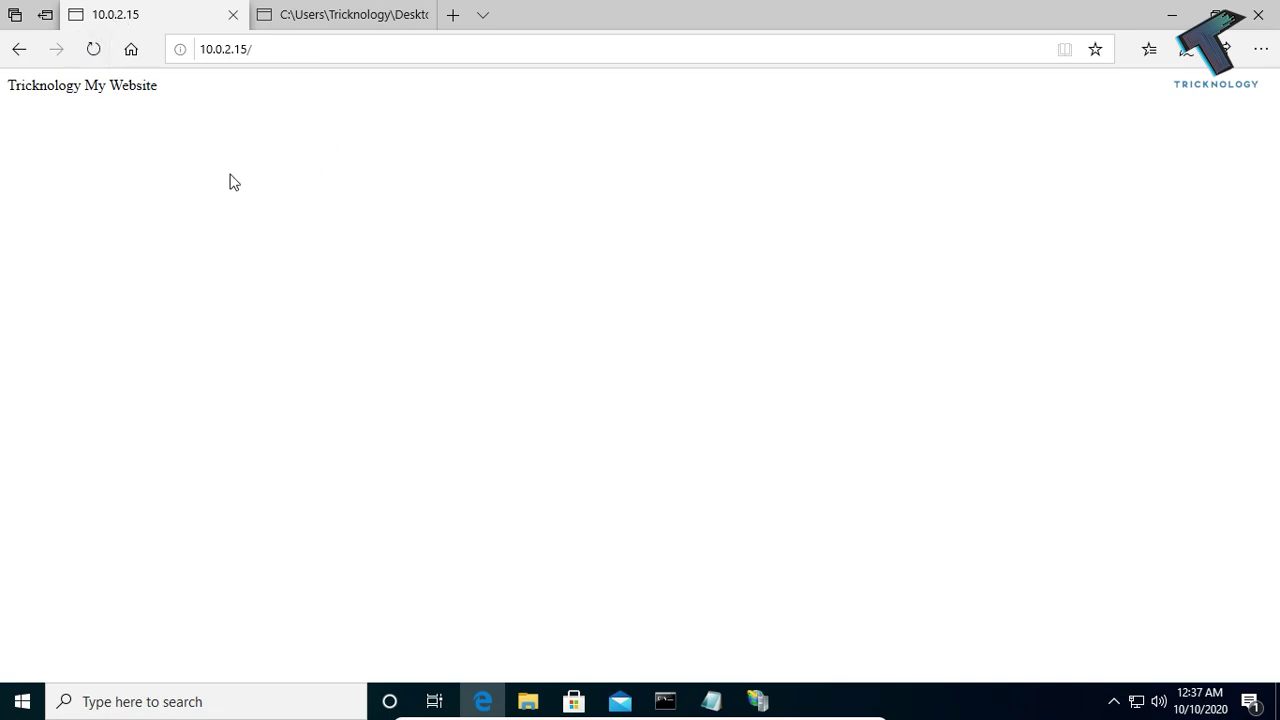
drag(8, 86, 254, 78)
click(237, 113)
triple_click(49, 80)
click(215, 124)
Close the browser tab with the local index.html file and open google.com in a new tab.
click(340, 22)
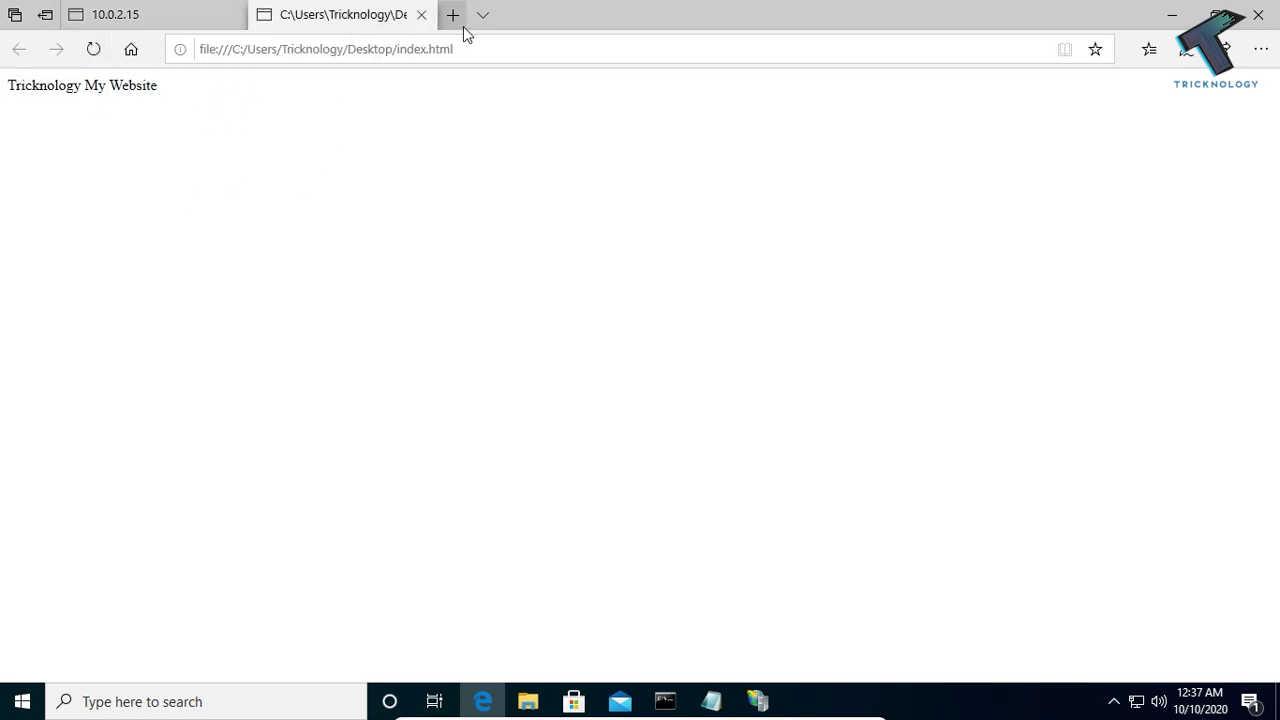
click(421, 15)
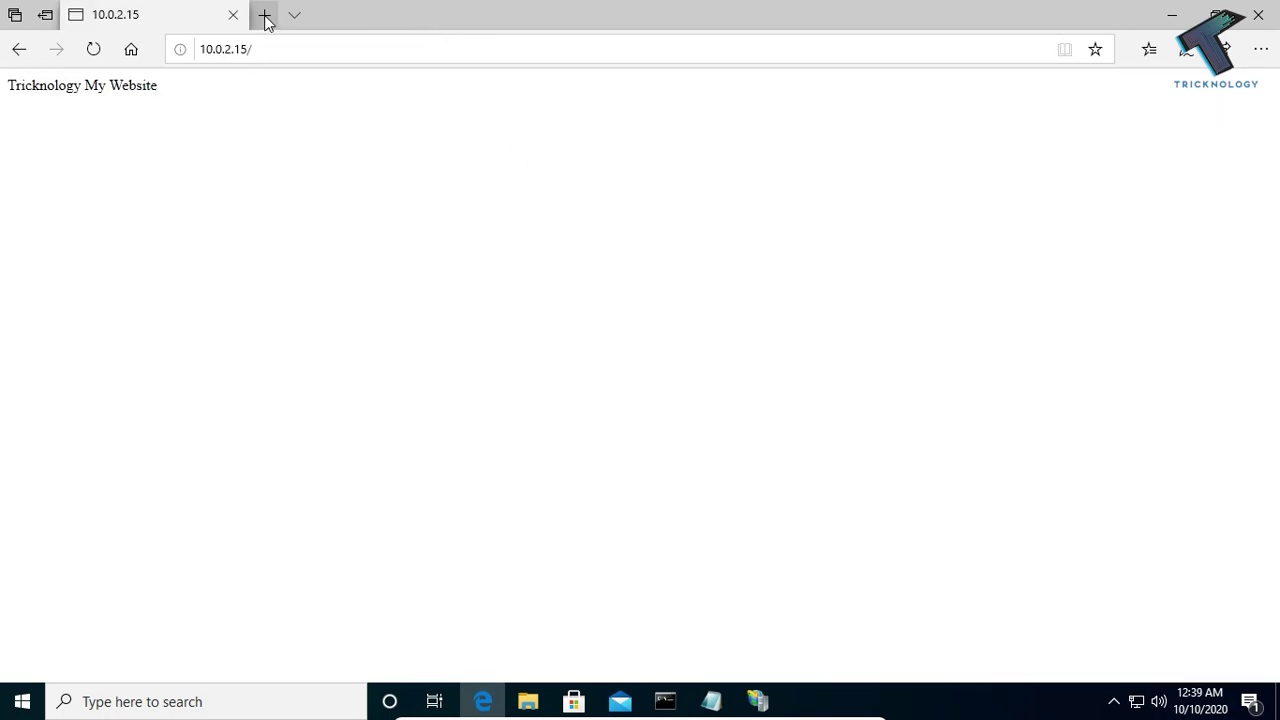
click(266, 20)
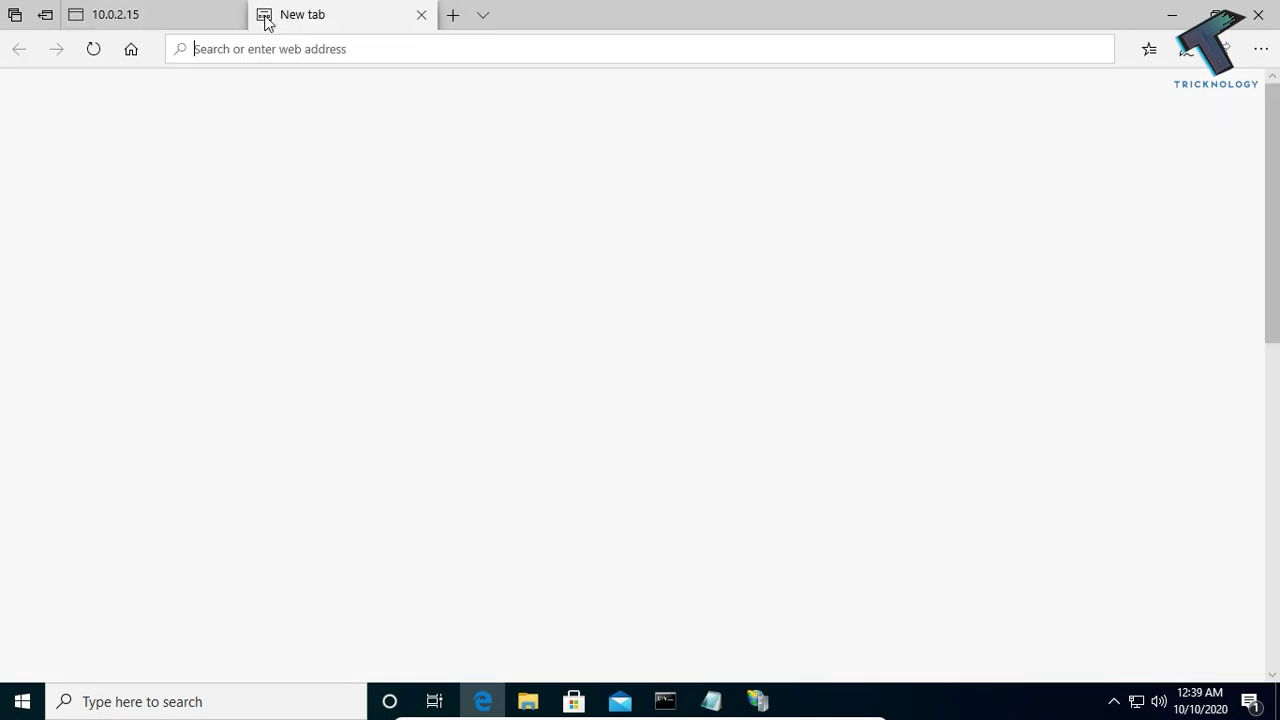
text(google.com/)
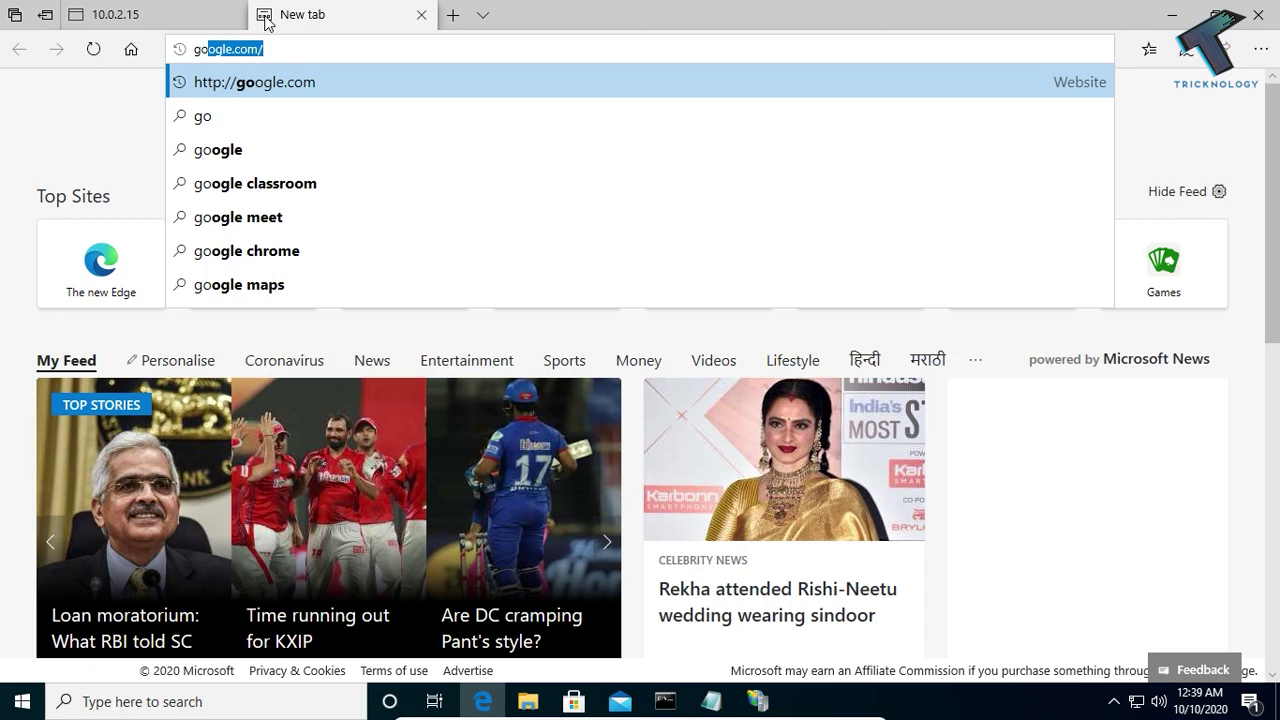
key(Return)
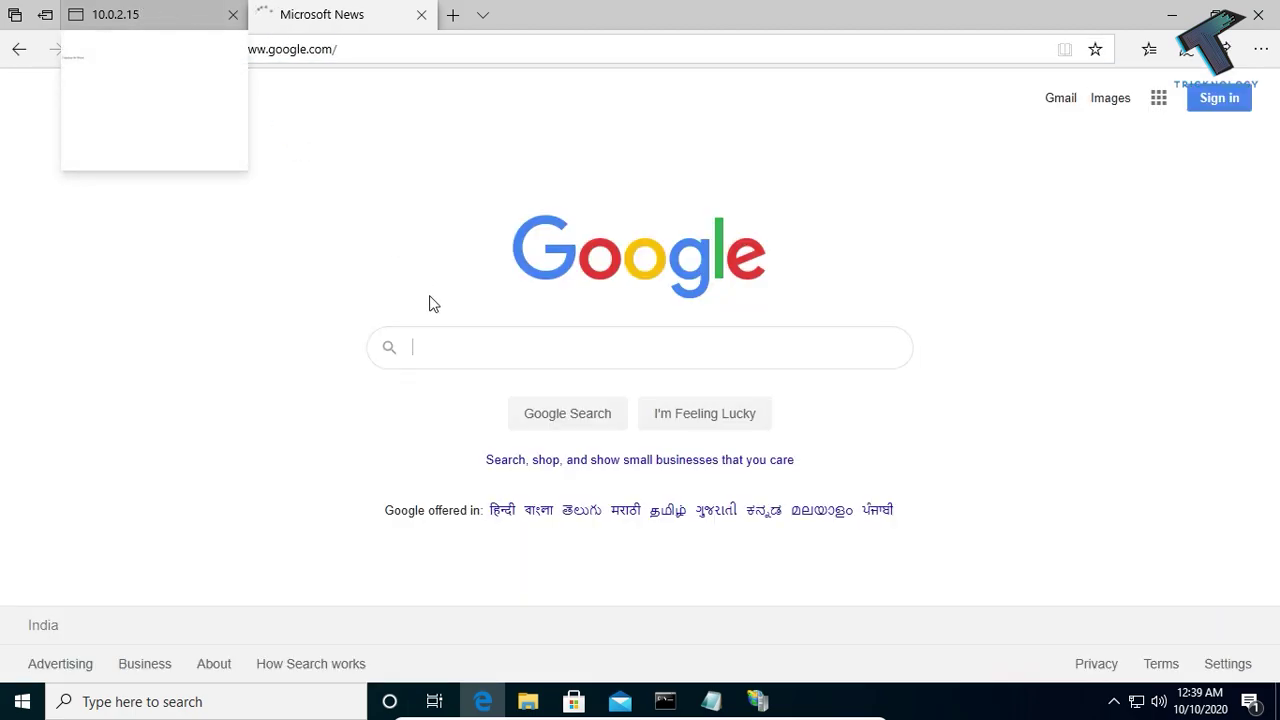
Search Google for "ngrok".
click(450, 362)
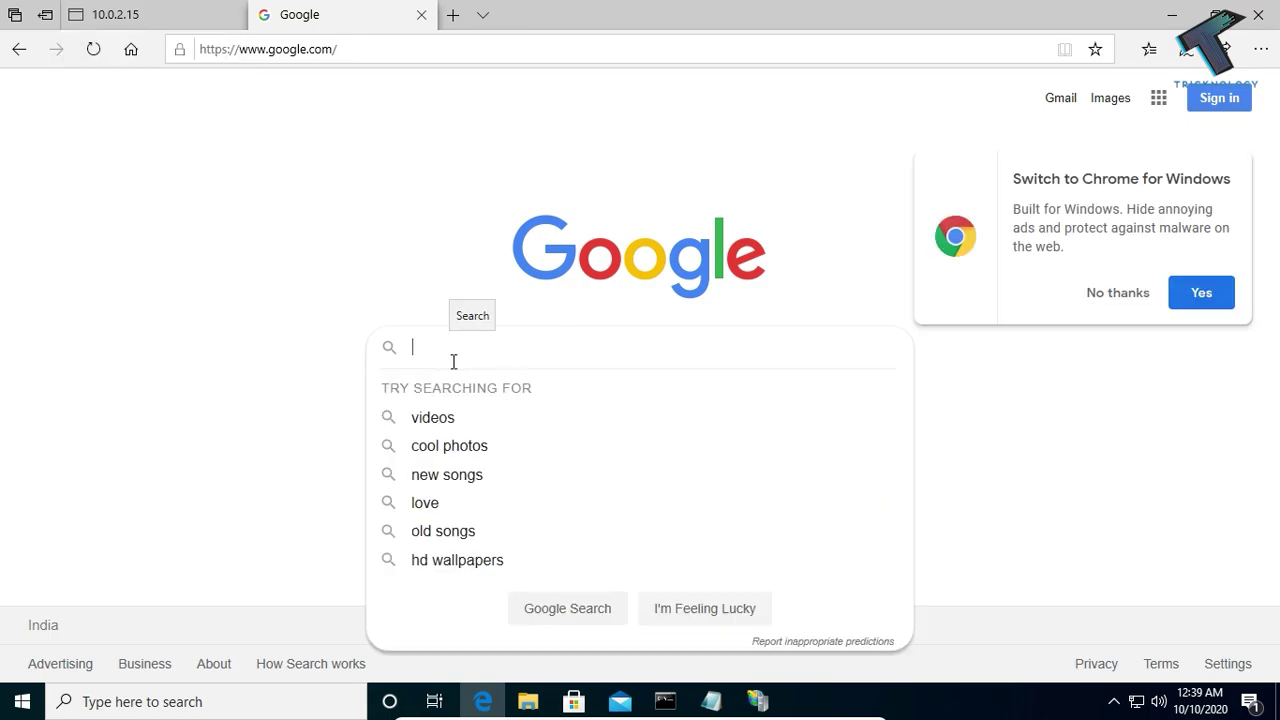
text(ngro)
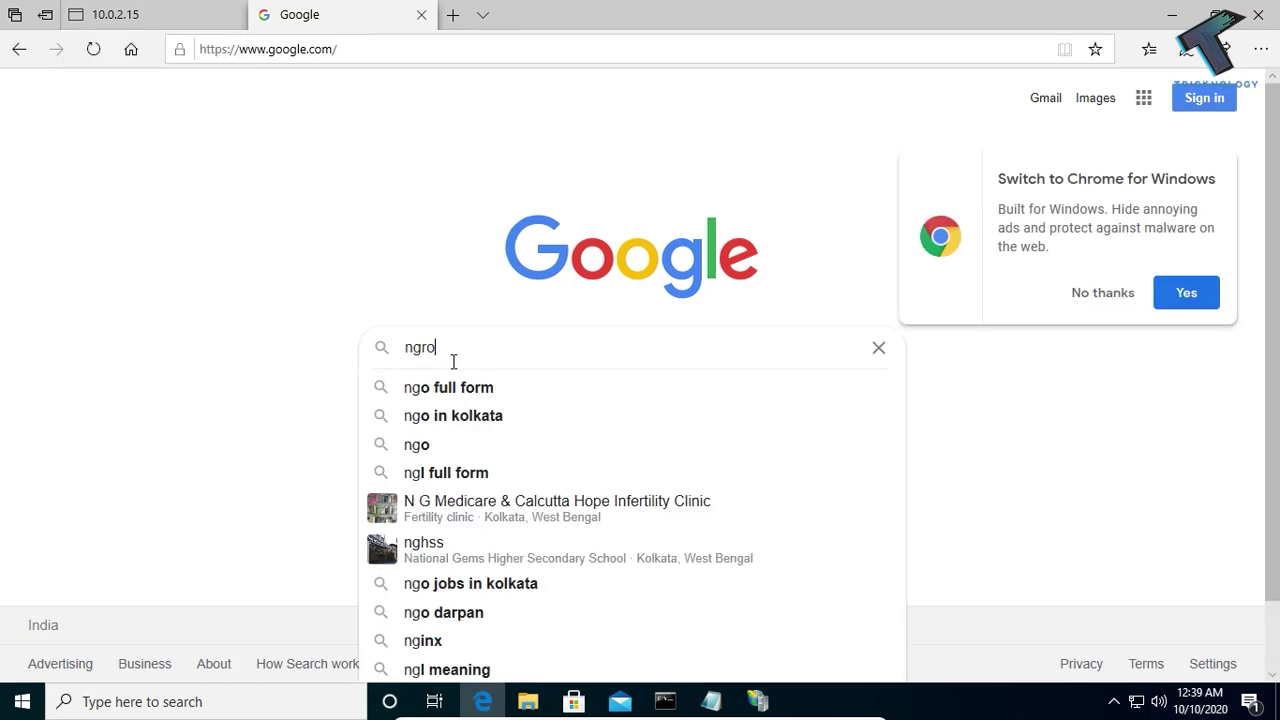
text(ck)
key(BackSpace)
key(BackSpace)
text(k)
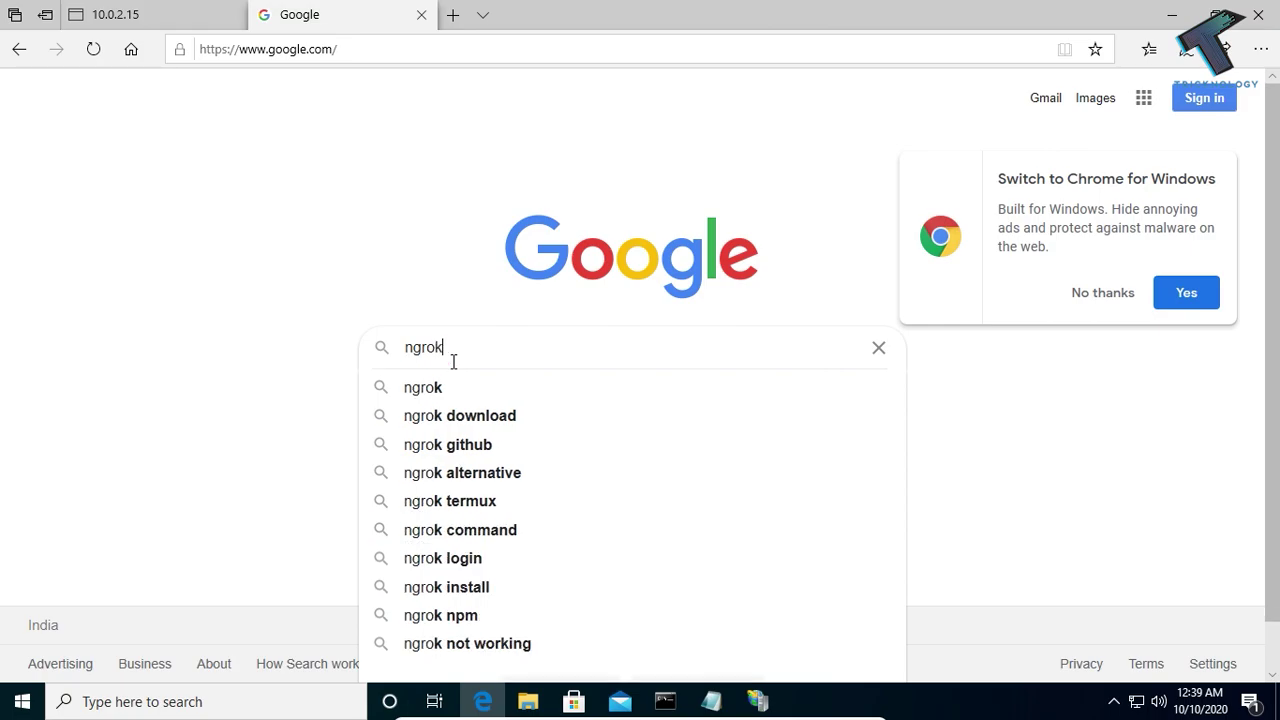
key(Return)
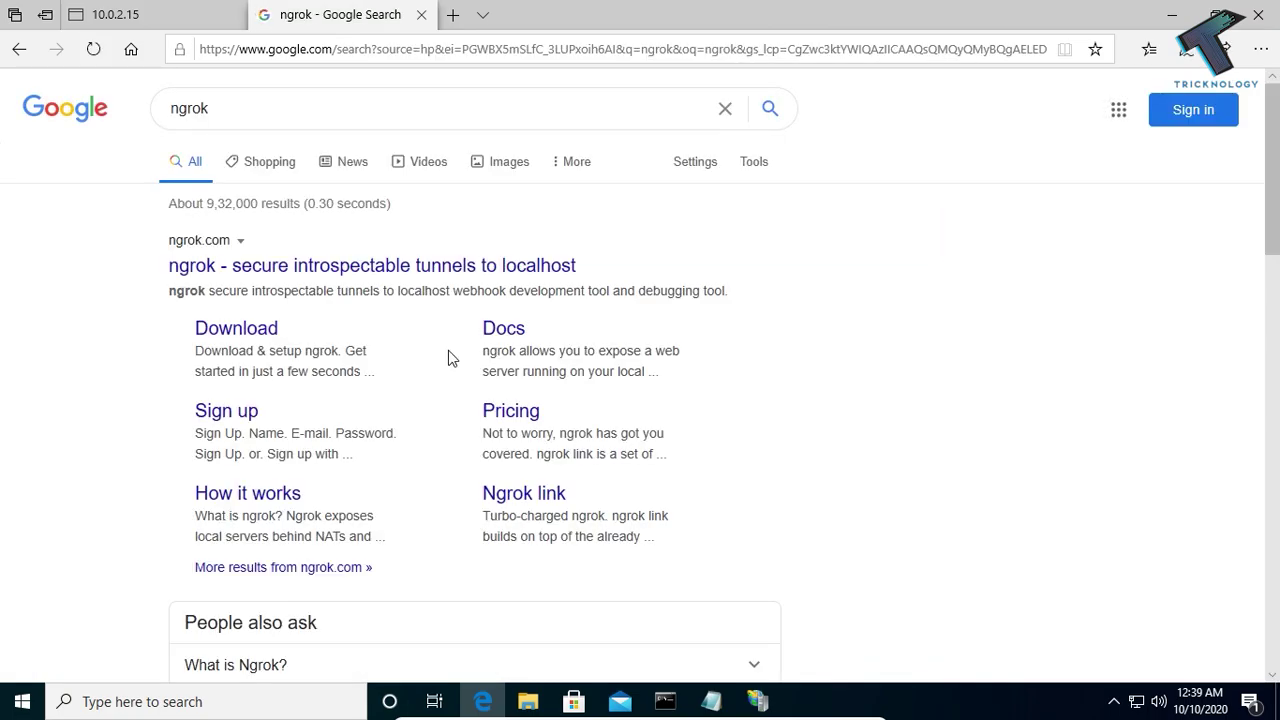
Open ngrok's Download page from the search results and save the Windows version, ngrok-stable-windows-amd64.zip.
click(237, 333)
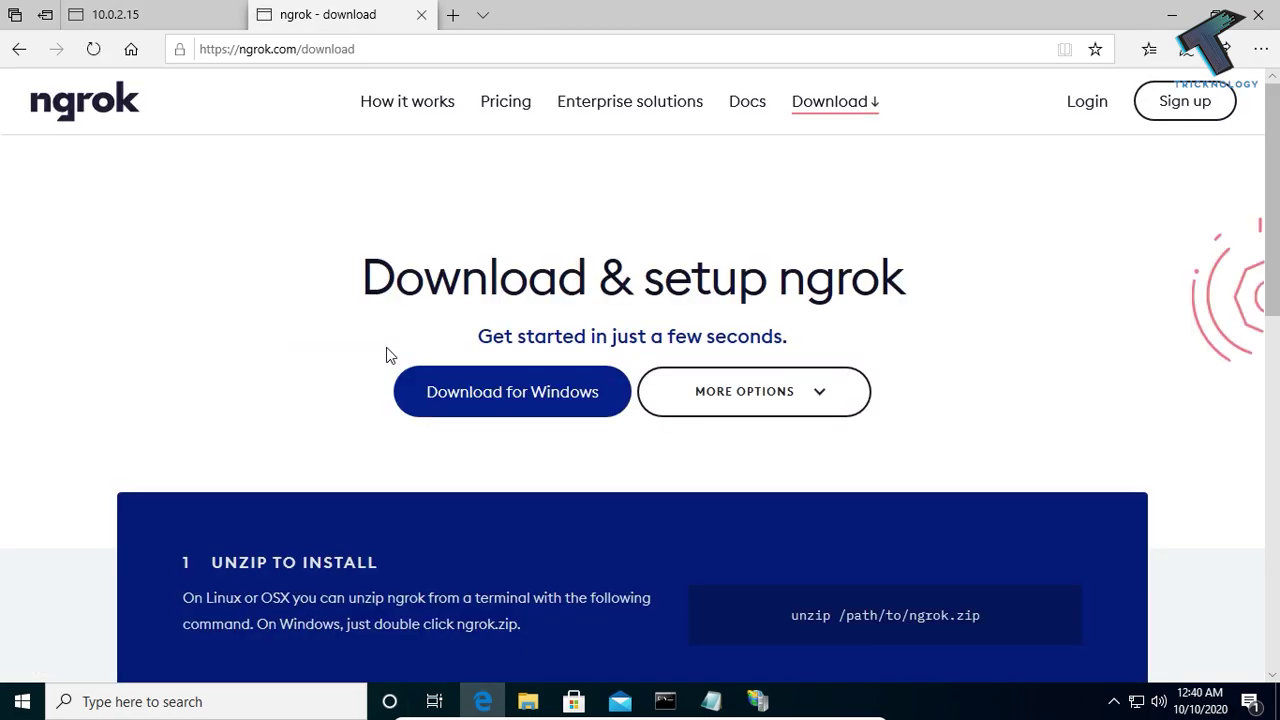
scroll(390, 356, down, 1)
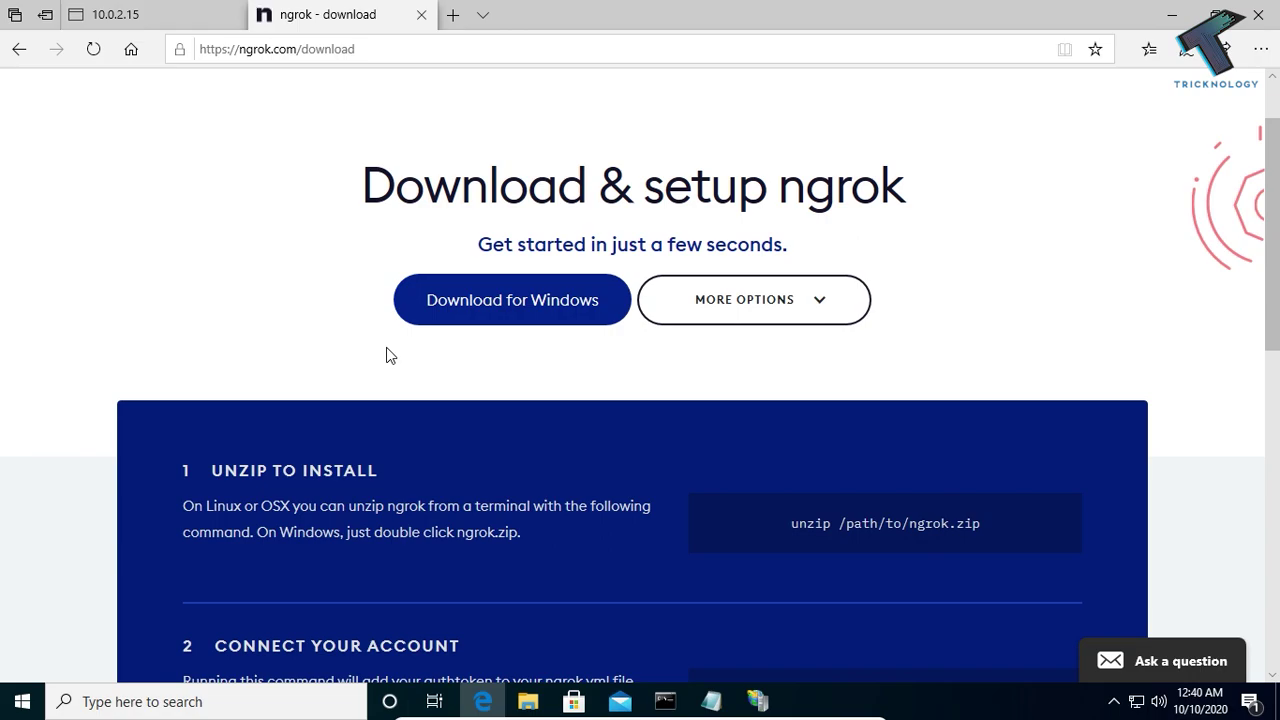
click(515, 313)
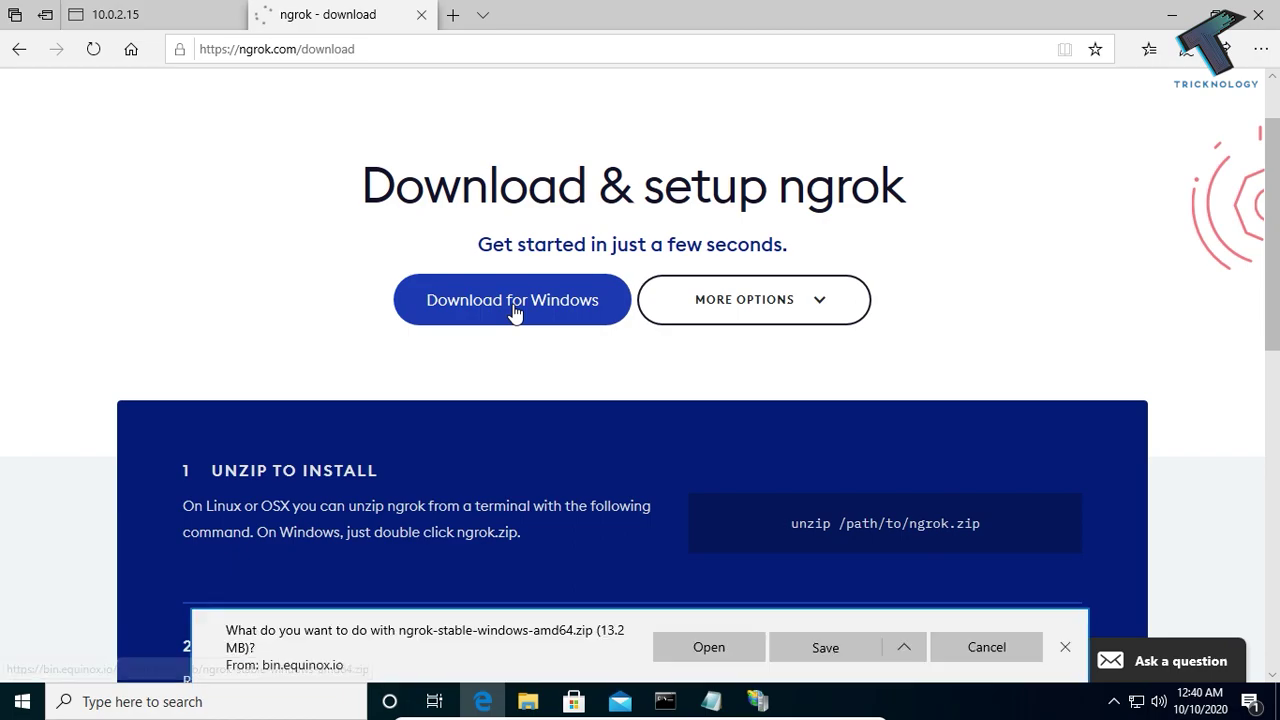
click(826, 648)
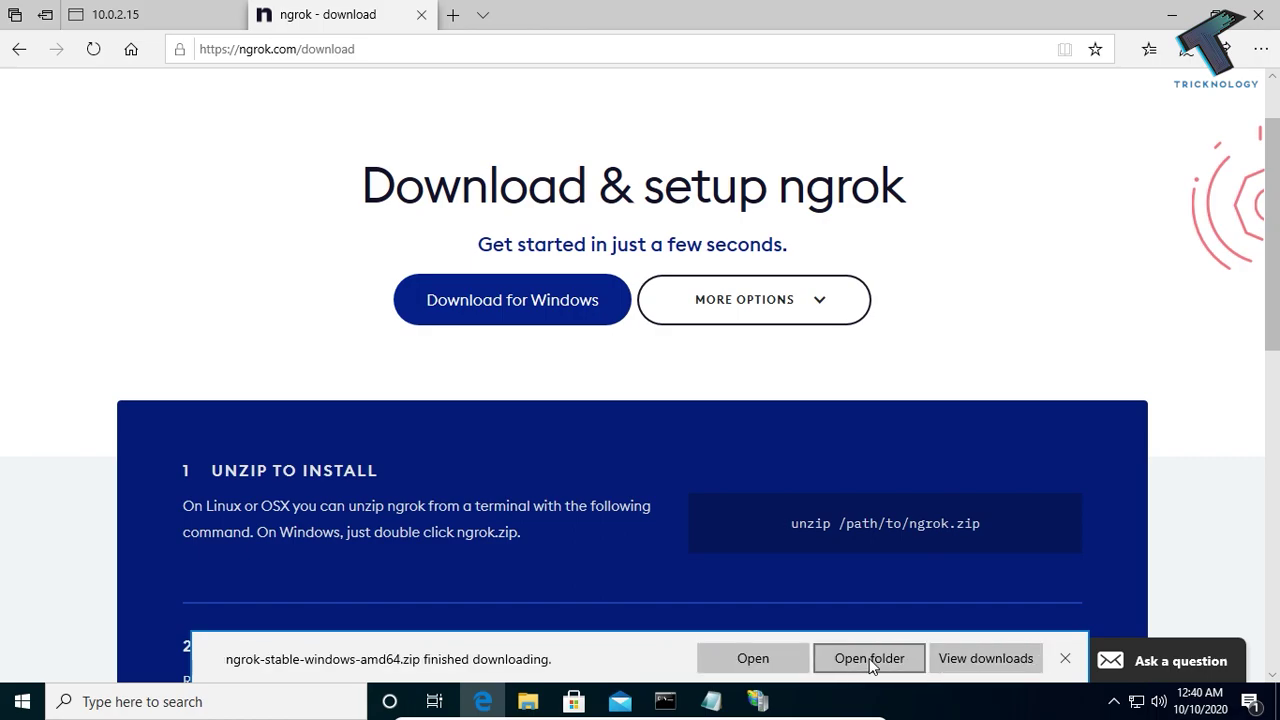
Show the downloaded ngrok-stable-windows-amd64 archive in its folder, minimize the browser and extract the archive to the suggested Downloads subfolder.
click(867, 658)
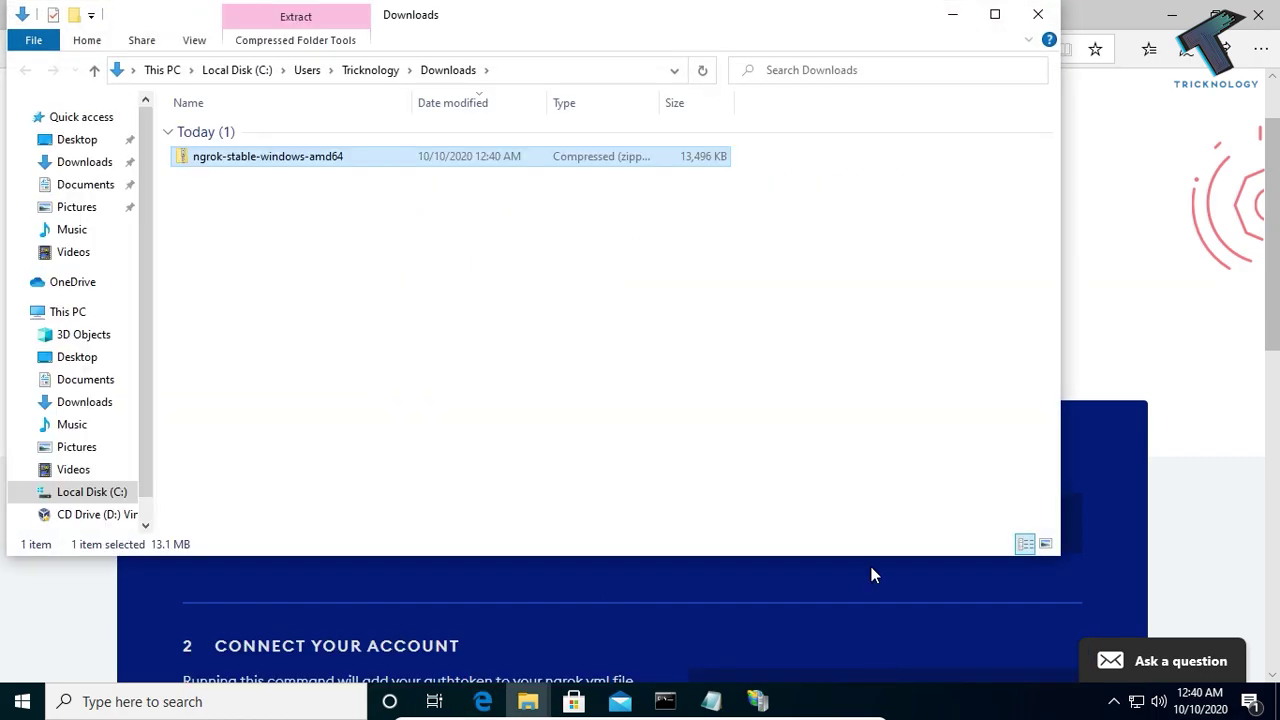
drag(471, 11, 609, 75)
click(1172, 16)
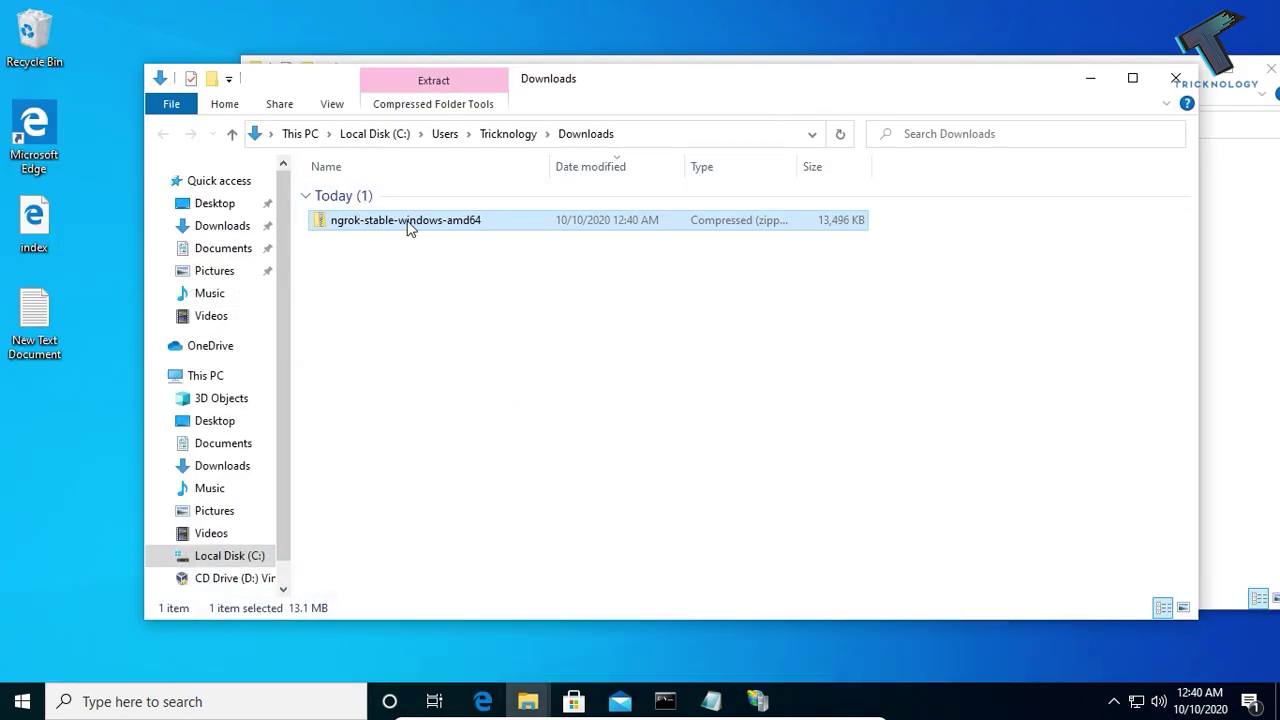
right_click(429, 230)
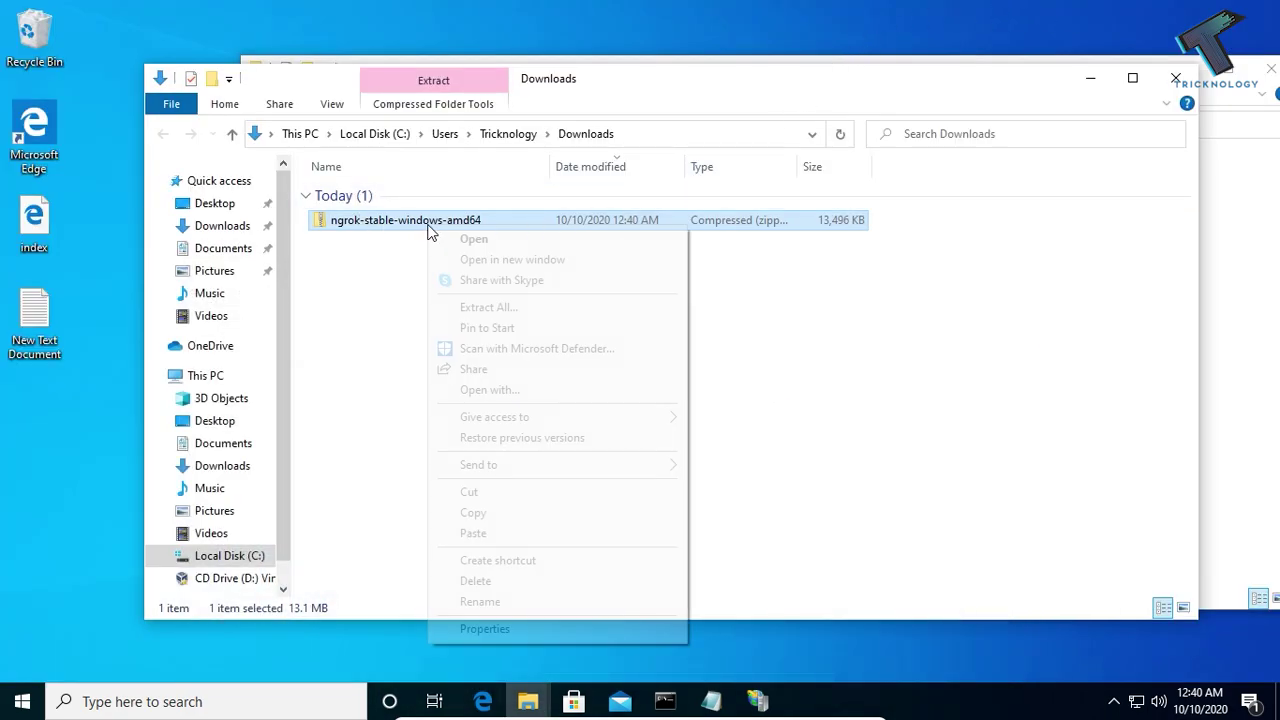
click(499, 310)
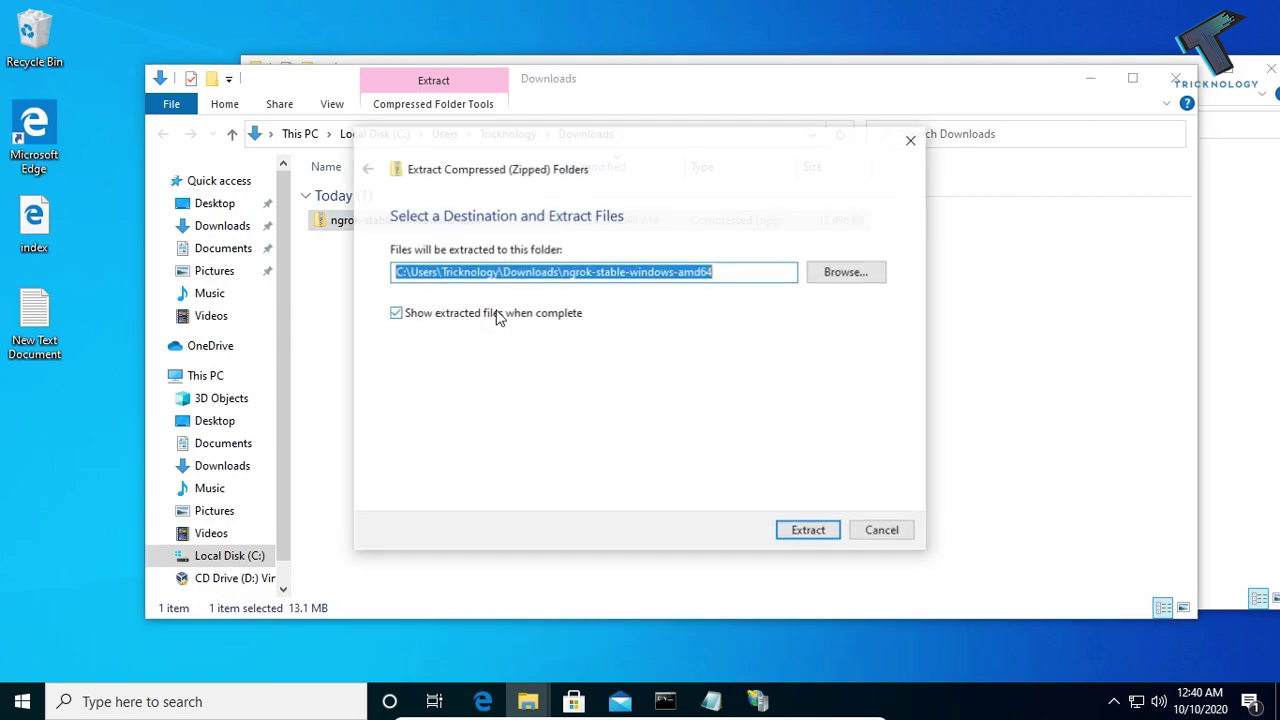
click(806, 534)
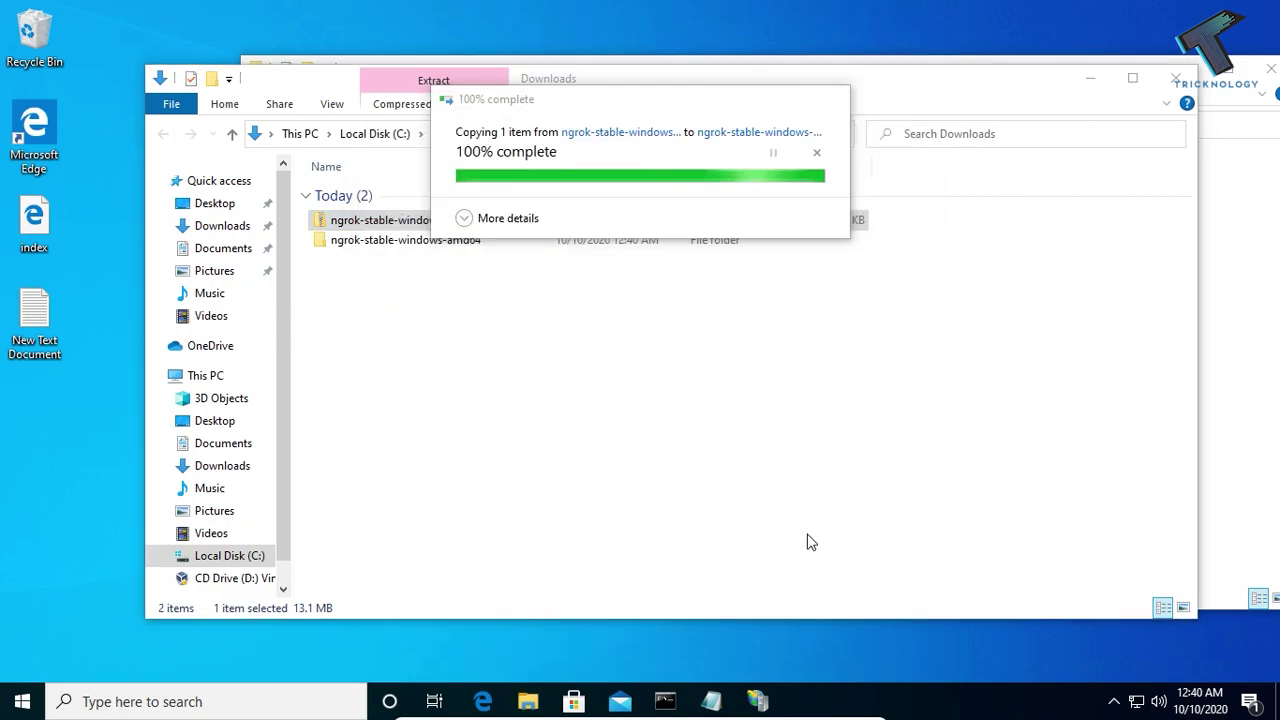
key(super+Home)
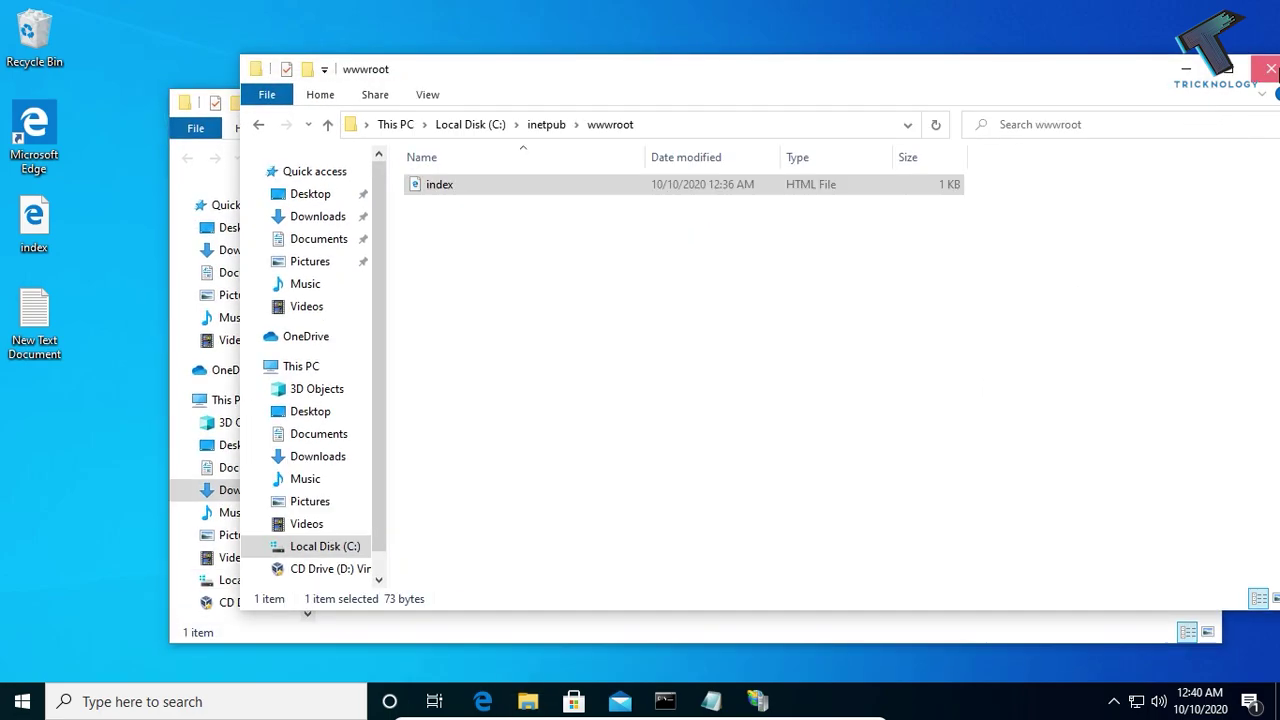
Open the extracted ngrok-stable-windows-amd64 folder in Downloads and copy the ngrok application.
click(395, 160)
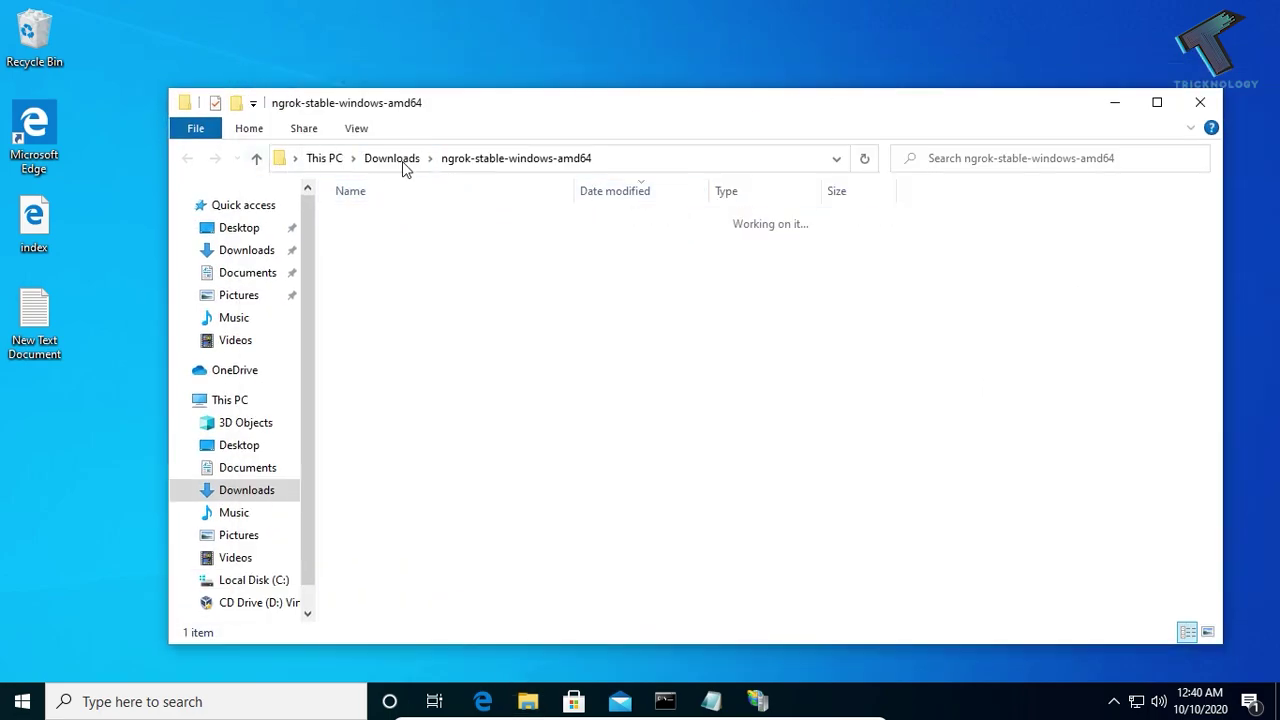
double_click(437, 267)
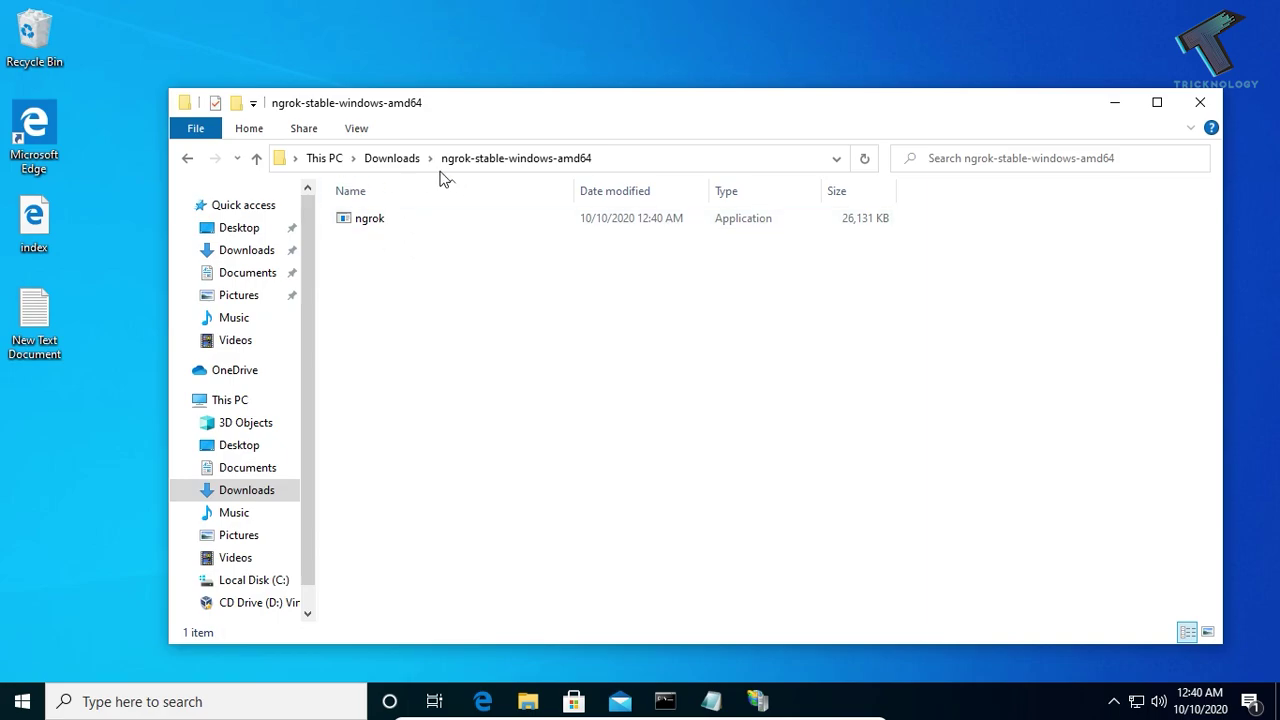
click(385, 160)
double_click(458, 270)
click(364, 228)
right_click(364, 227)
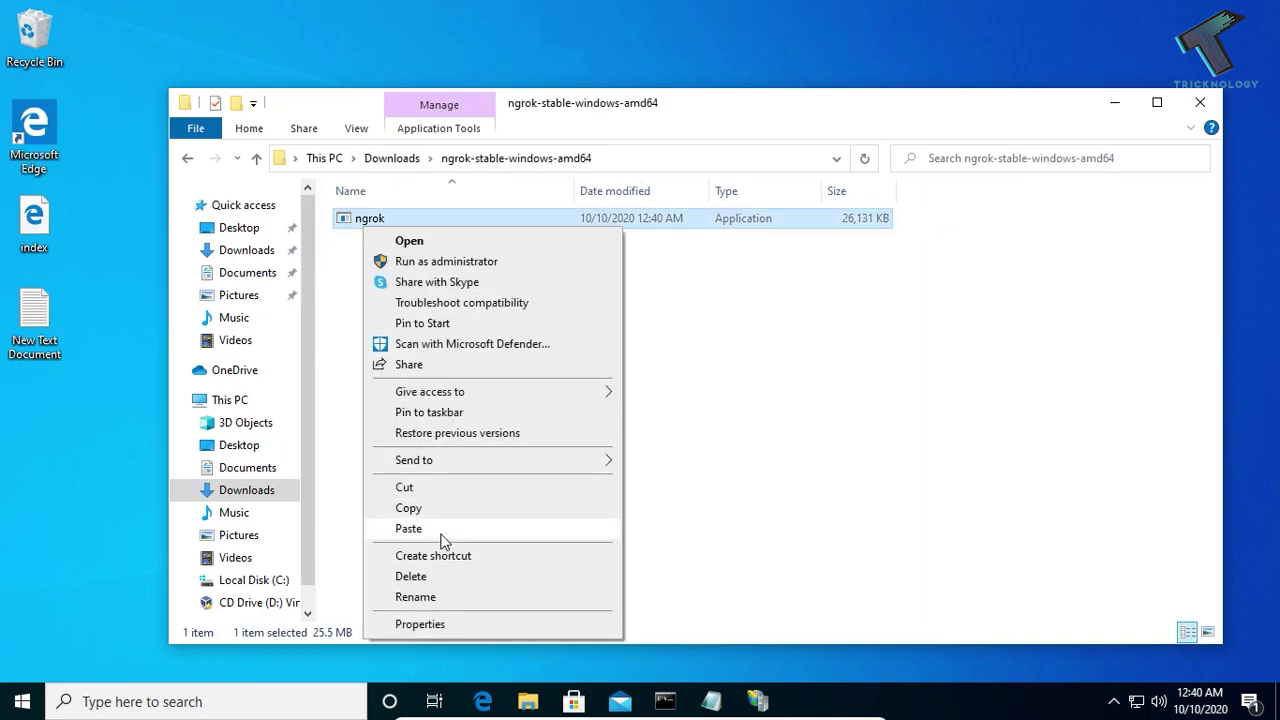
click(452, 510)
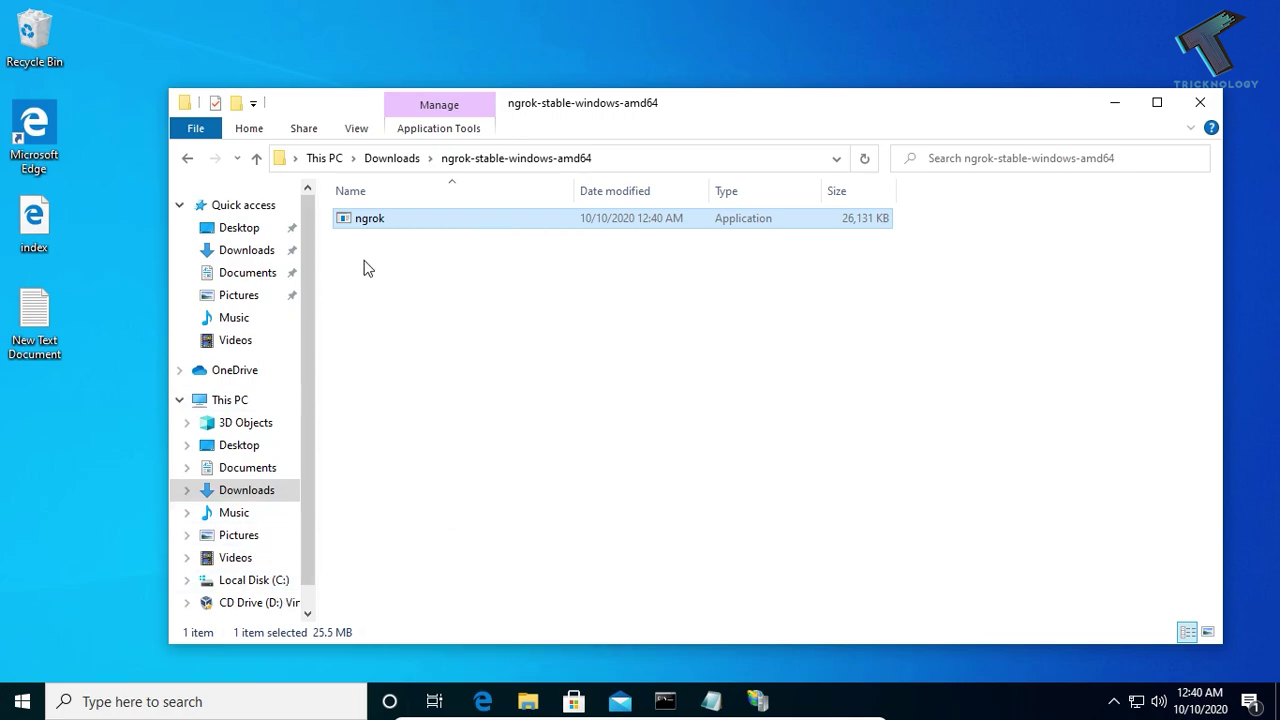
Create a folder named tricknology on Local Disk (C:) and paste the ngrok application into it.
click(258, 584)
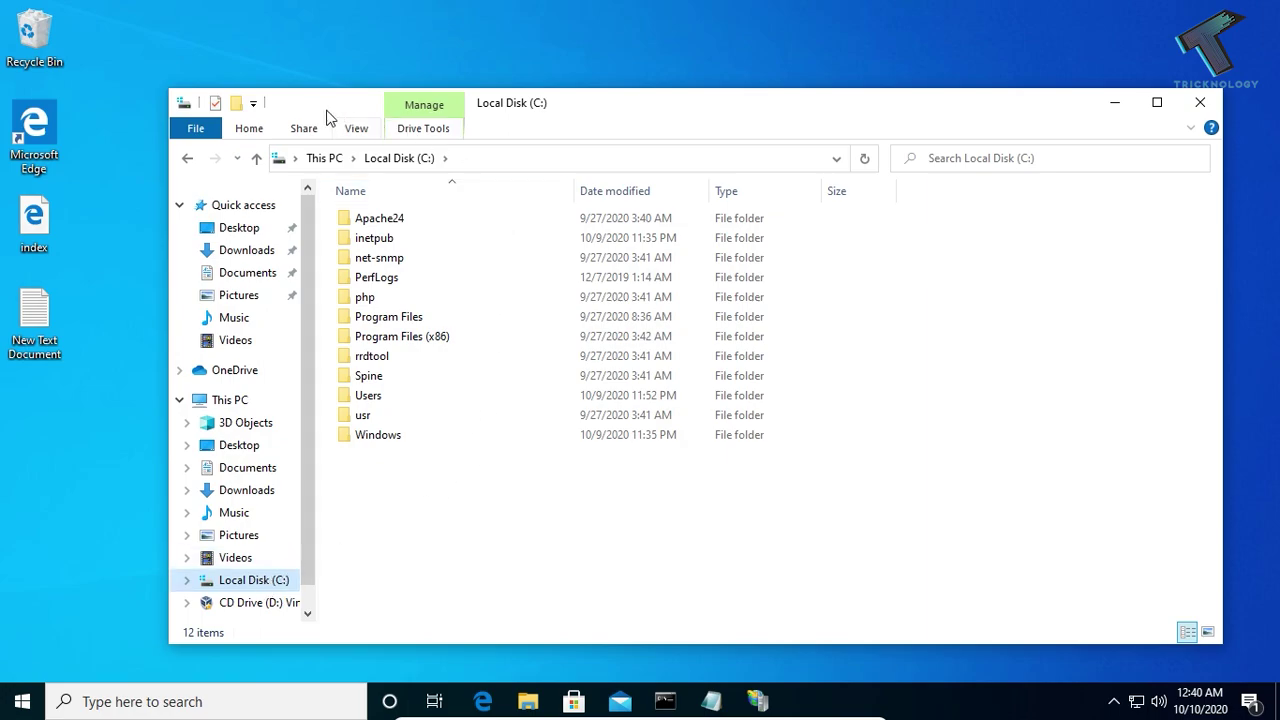
click(236, 103)
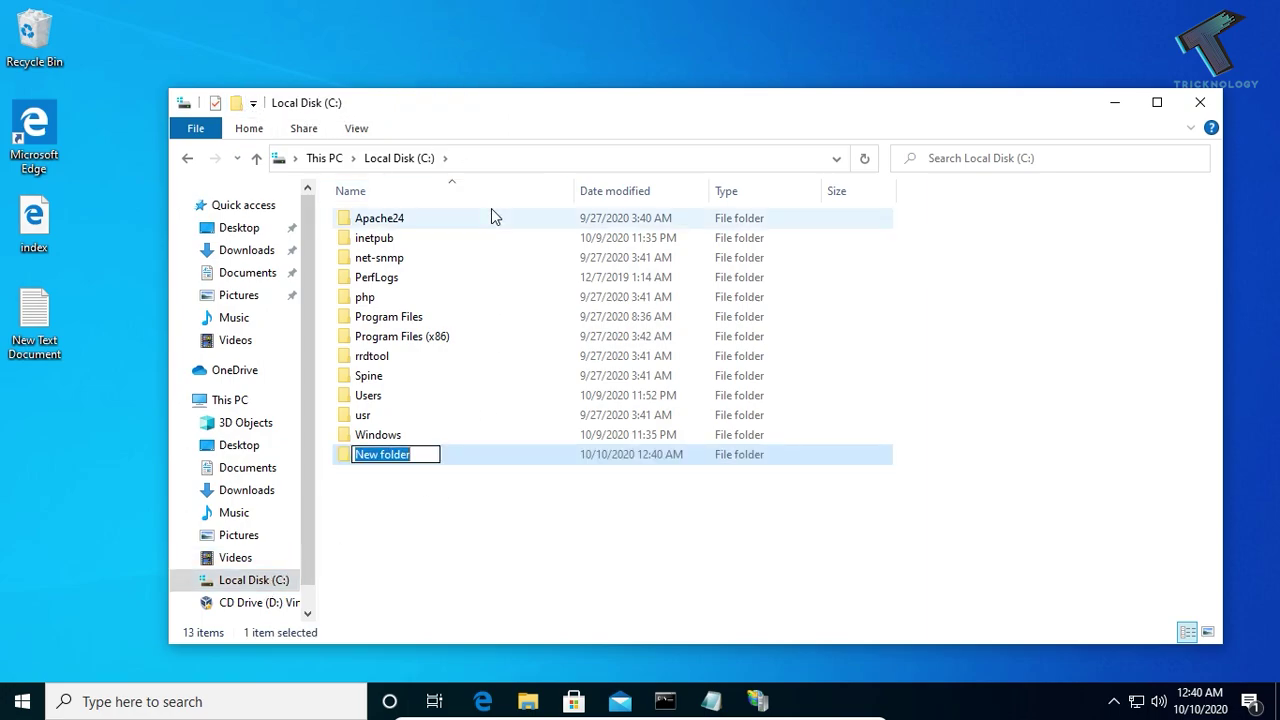
text(tricknology)
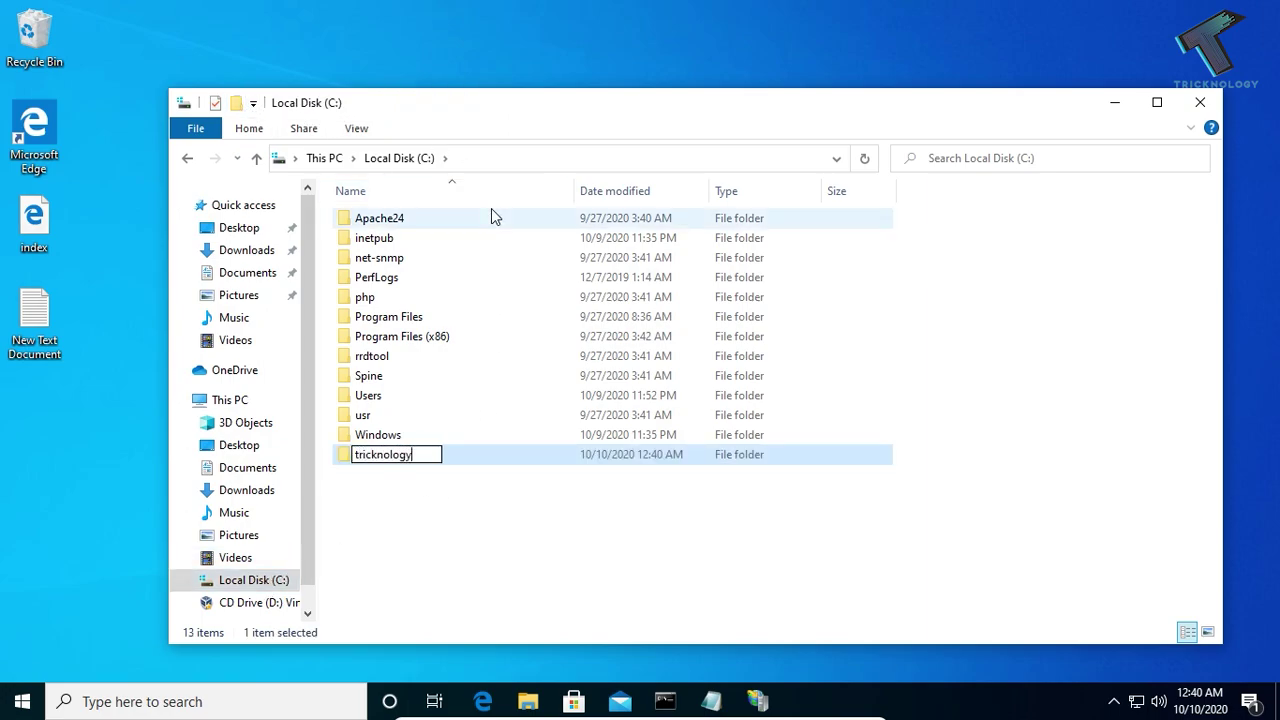
click(458, 460)
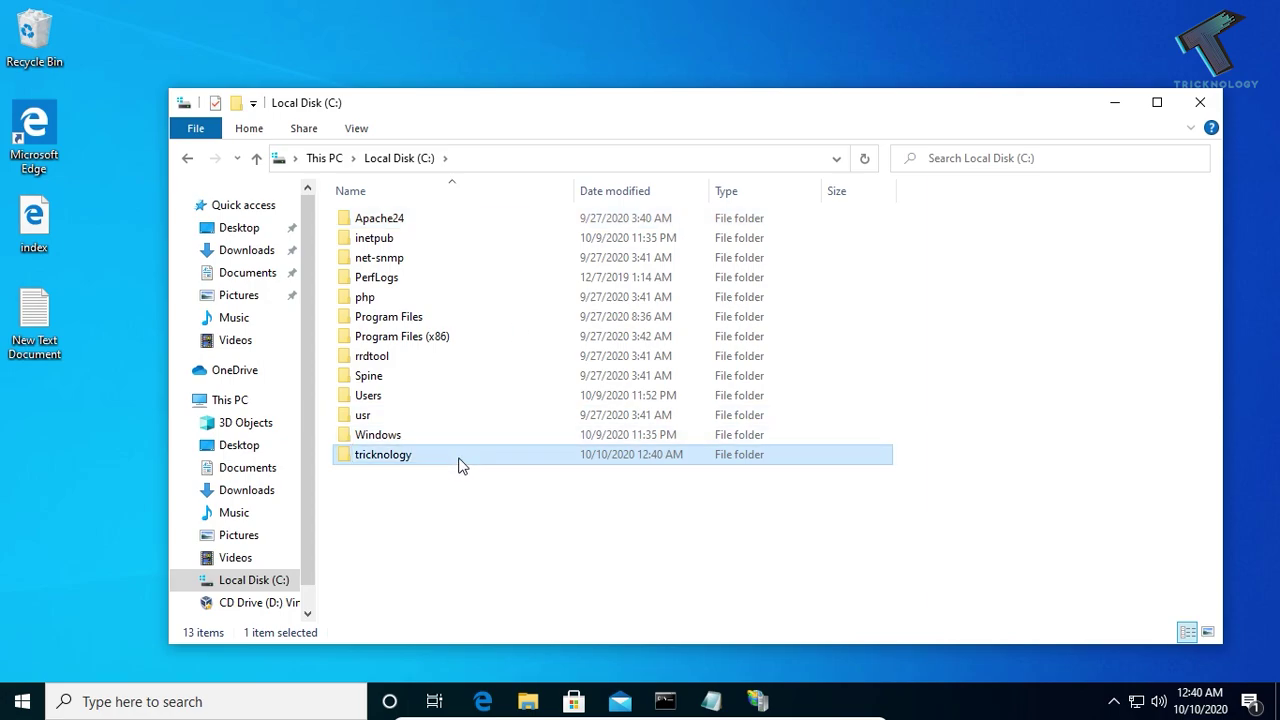
double_click(461, 458)
key(ctrl+v)
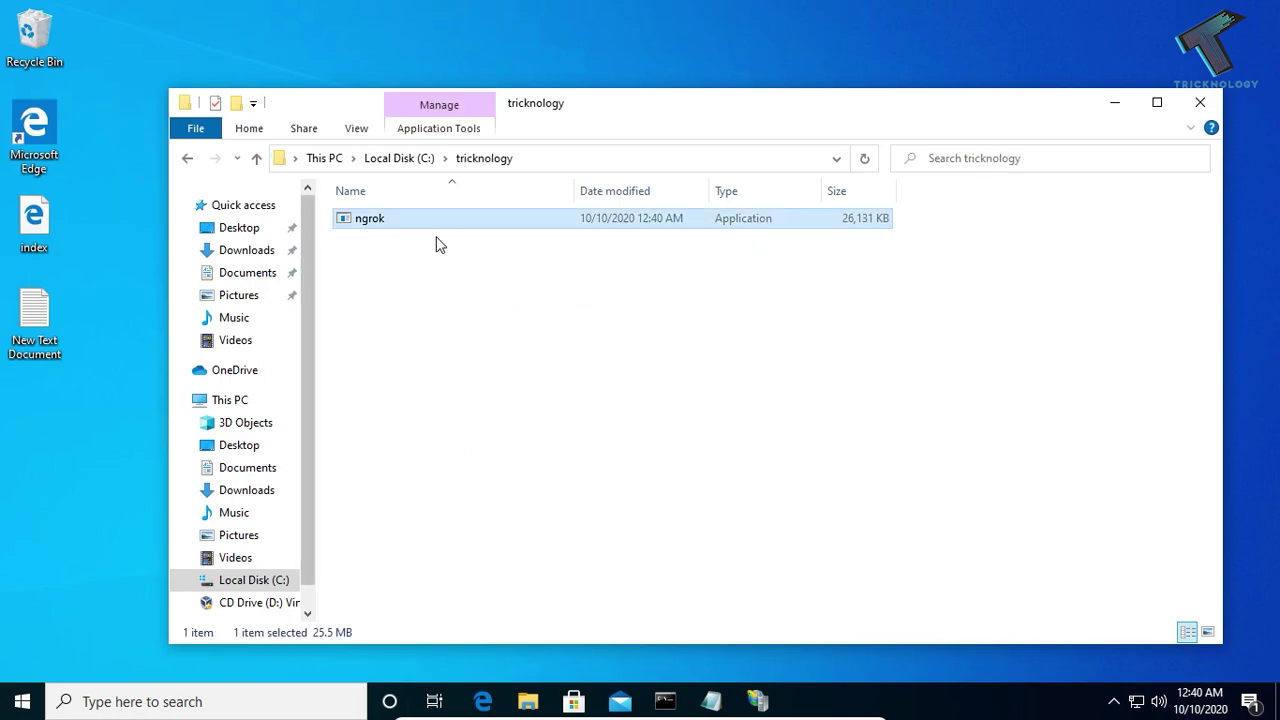
Return to the C: drive folder listing, open Windows PowerShell and resize its window to fit fully on screen.
click(189, 160)
click(189, 160)
click(214, 159)
click(3, 708)
text(p)
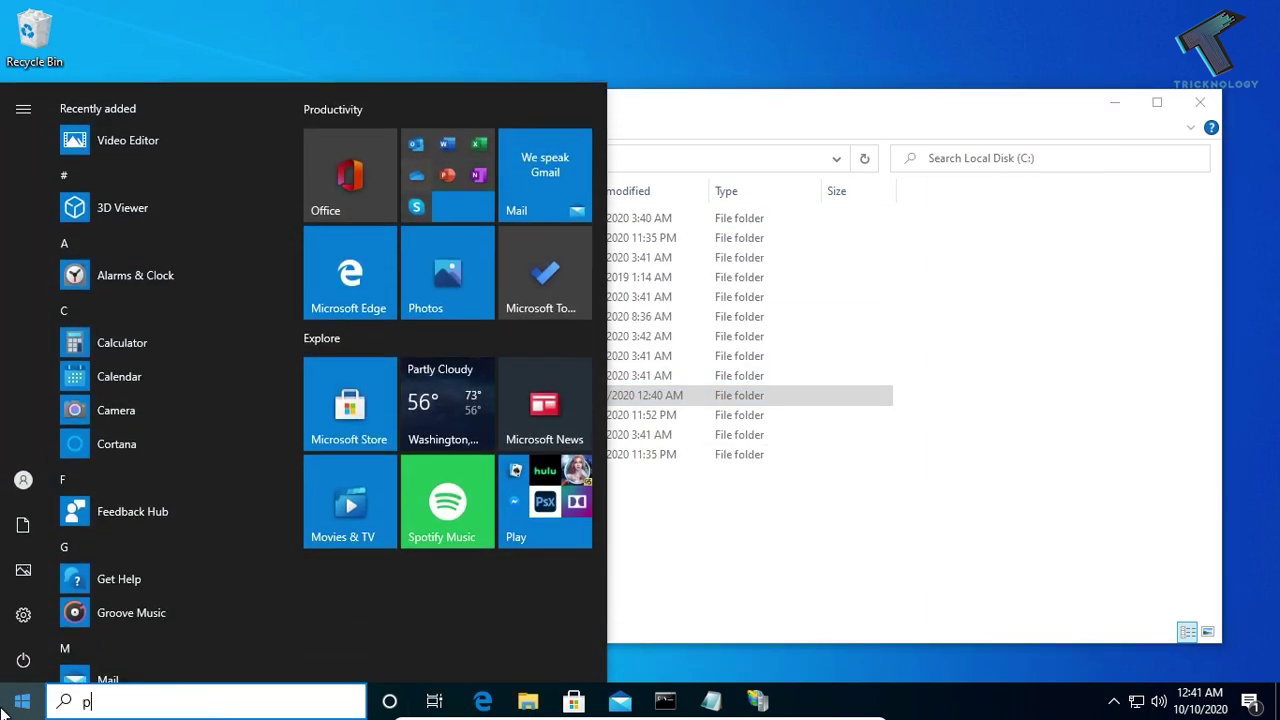
text(owershell)
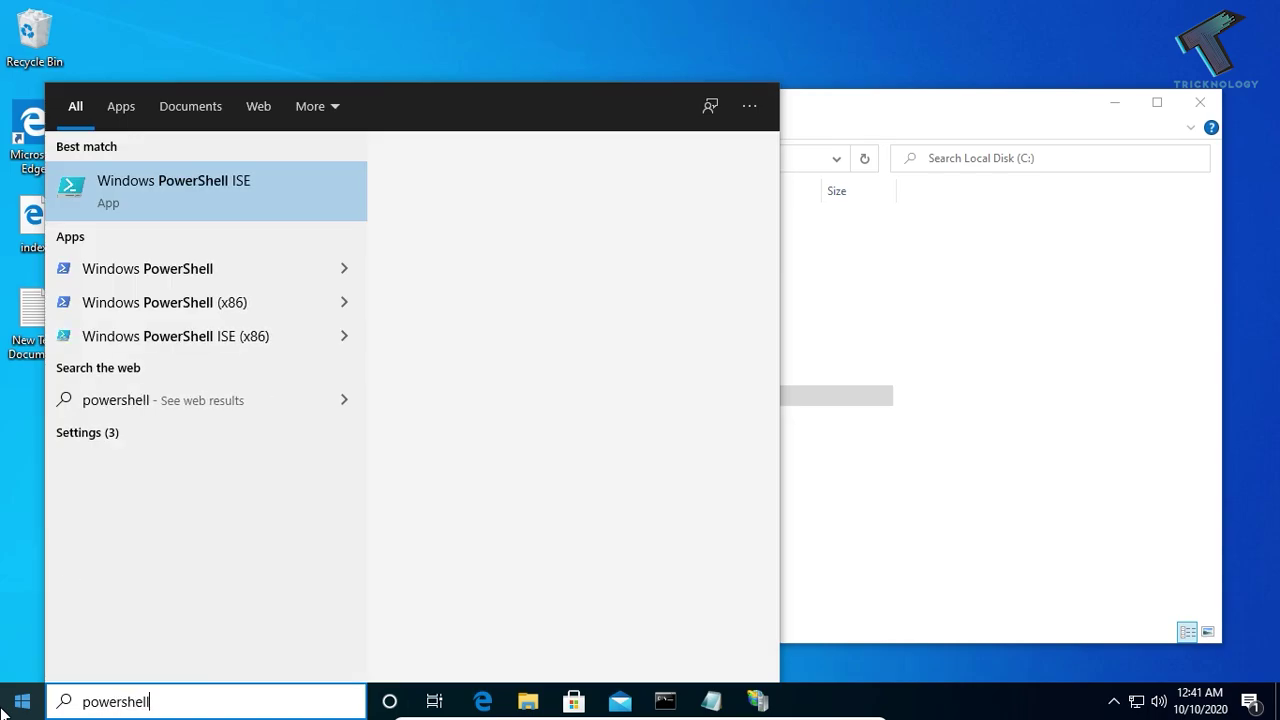
click(245, 279)
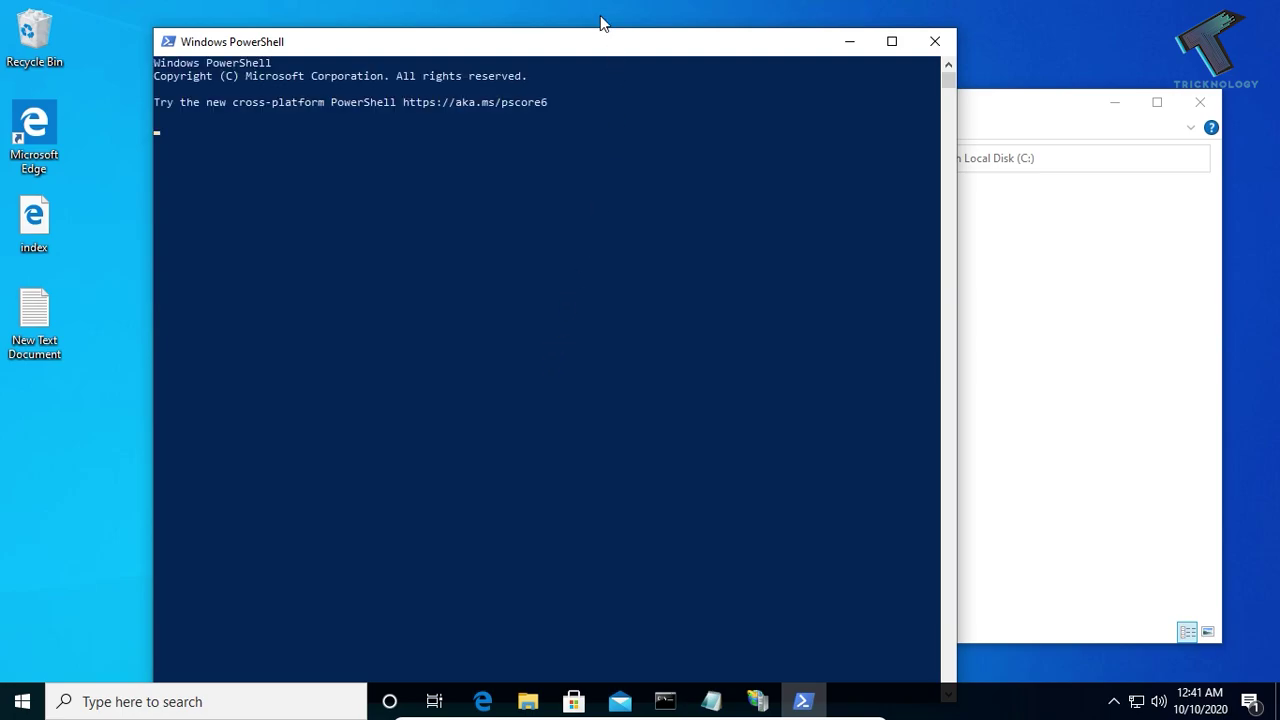
drag(594, 35, 636, 133)
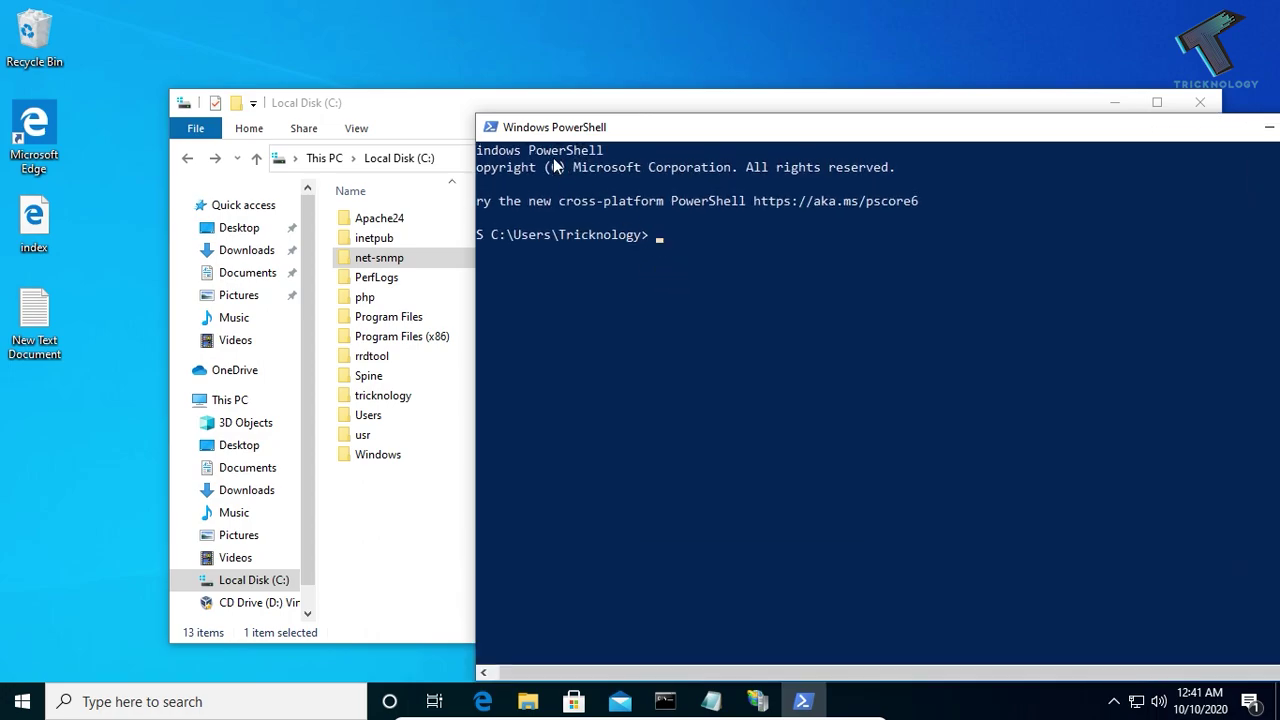
drag(477, 115, 609, 241)
drag(768, 258, 620, 130)
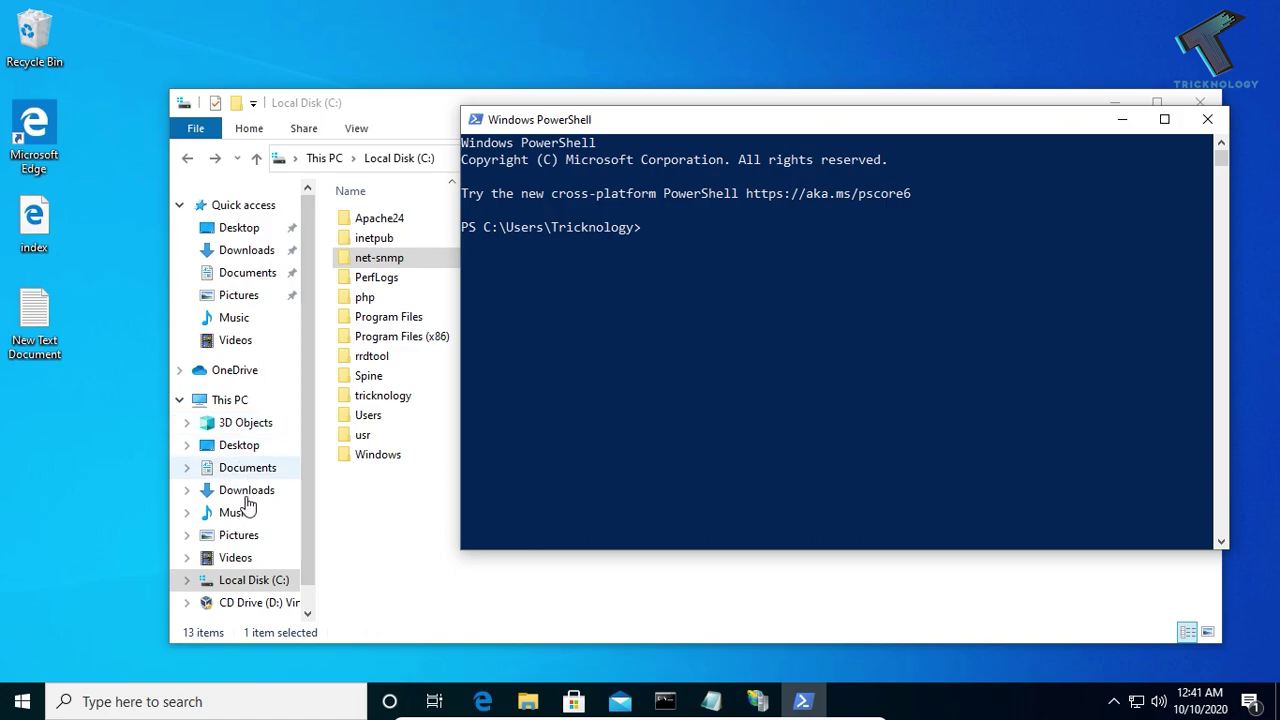
Open the tricknology folder on the C: drive and narrow its window to sit beside the PowerShell window.
click(236, 578)
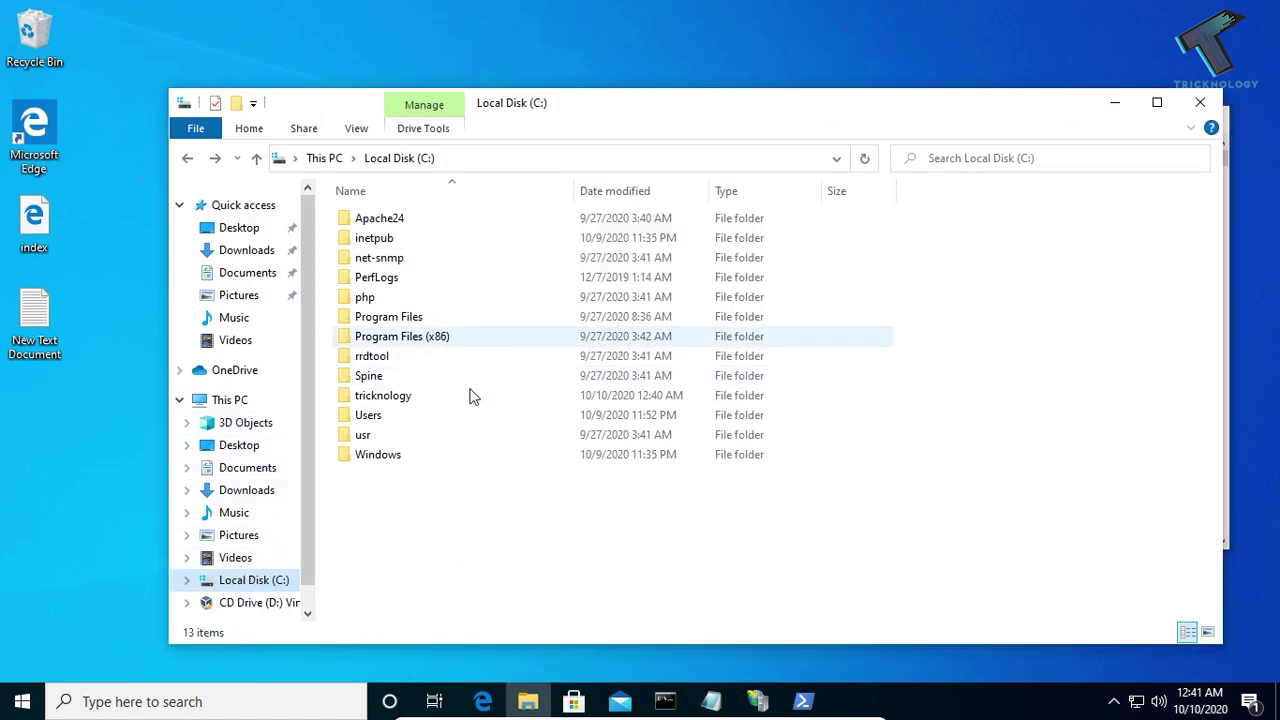
double_click(390, 398)
drag(670, 104, 547, 83)
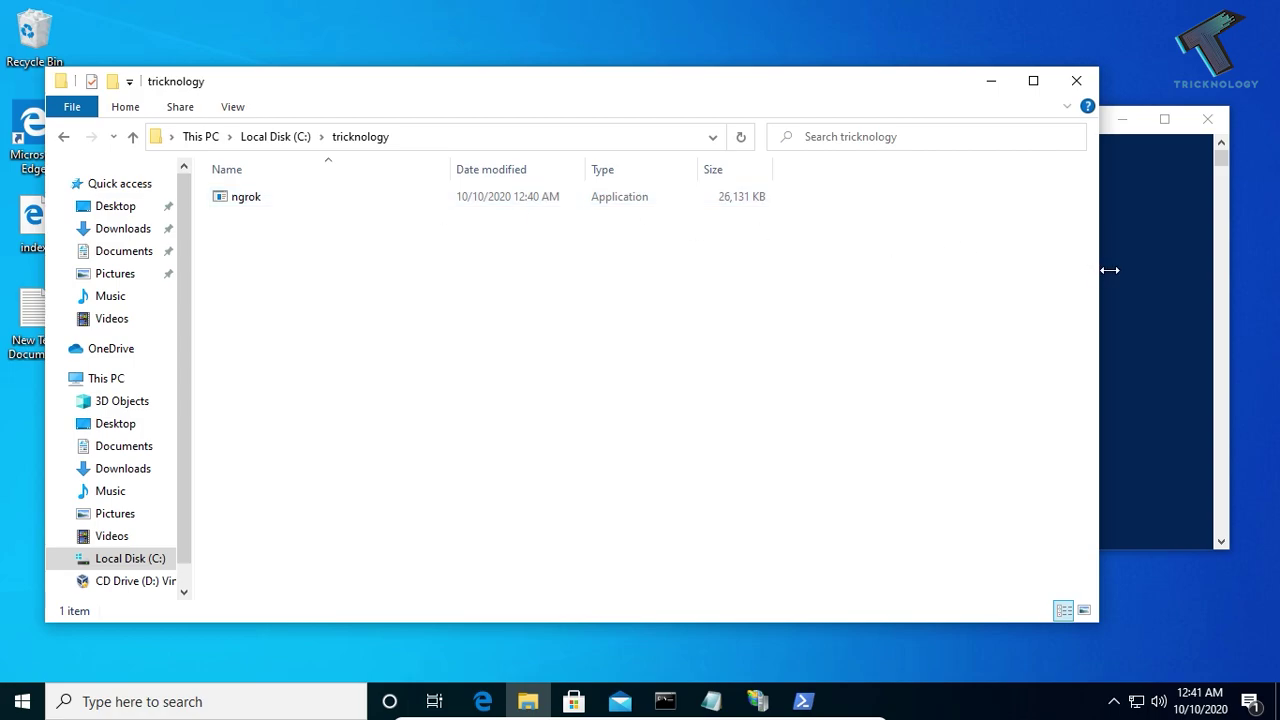
drag(1109, 269, 597, 274)
Change the PowerShell working directory to C:\tricknology\.
click(778, 286)
text(cd )
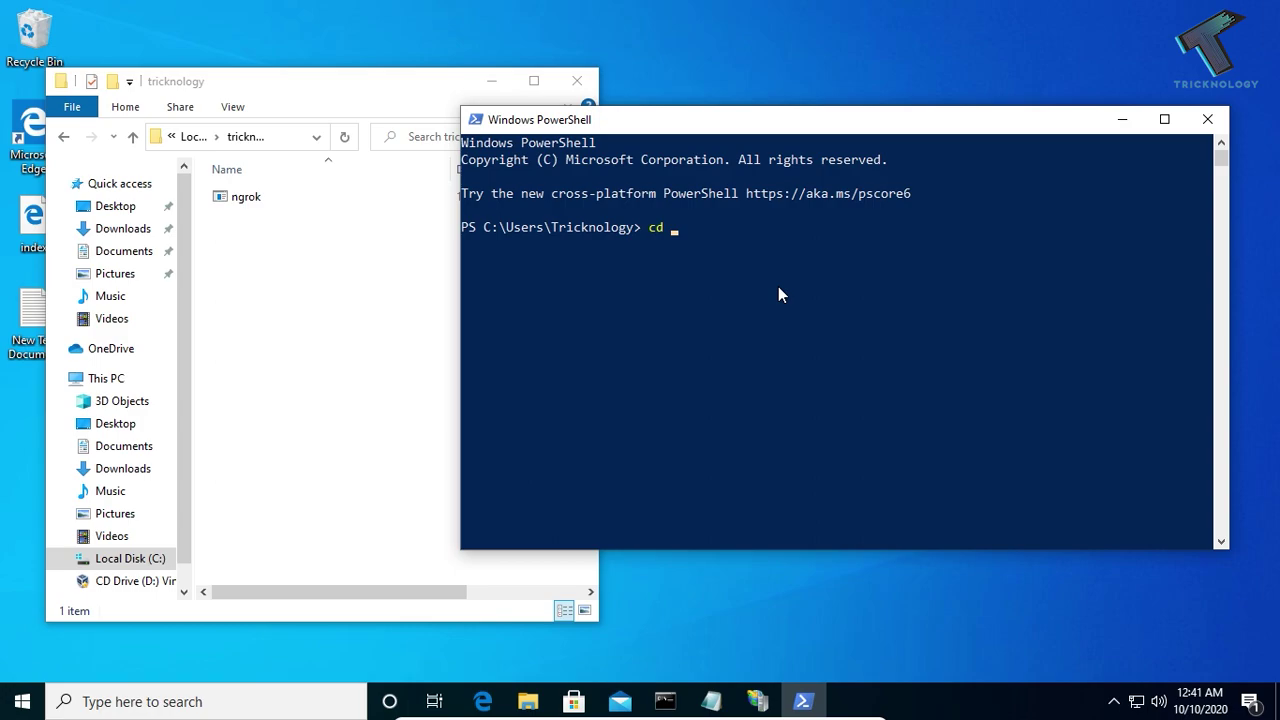
text(C:\Trick)
key(Tab)
key(Return)
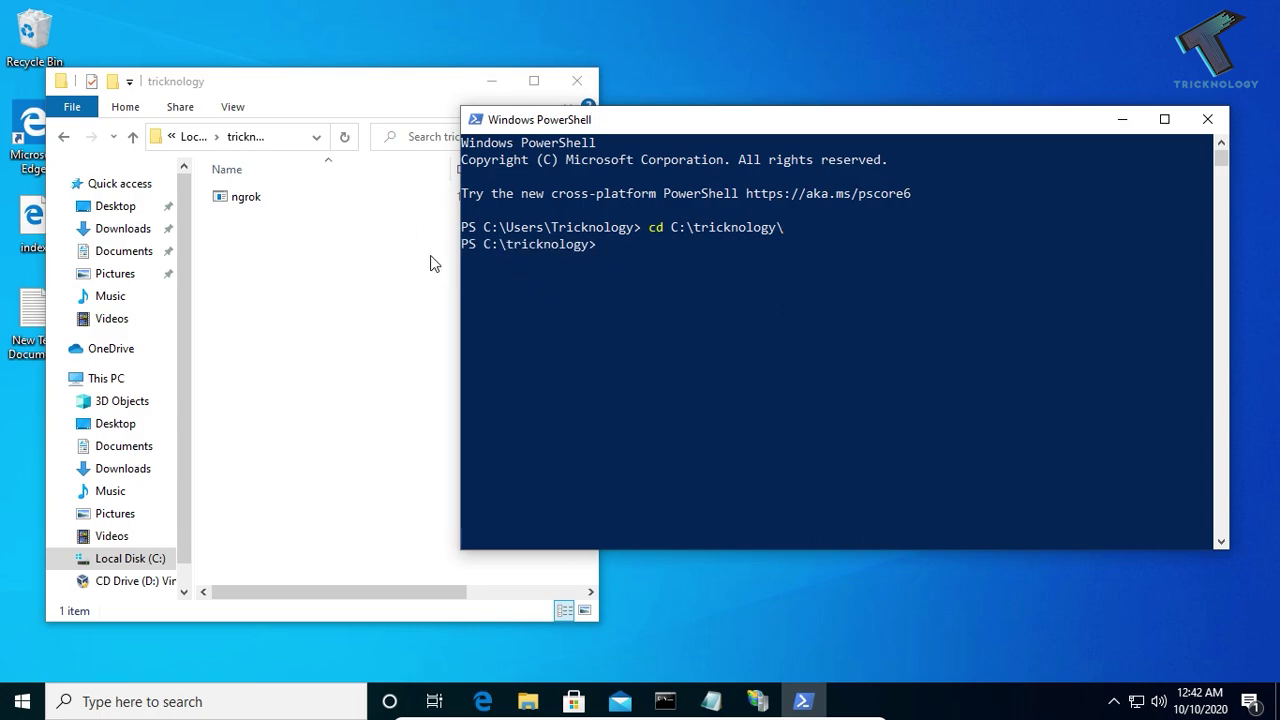
Check the tricknology folder's path against the PowerShell prompt, list its contents with ls and highlight ngrok.exe in the listing.
click(343, 214)
click(262, 143)
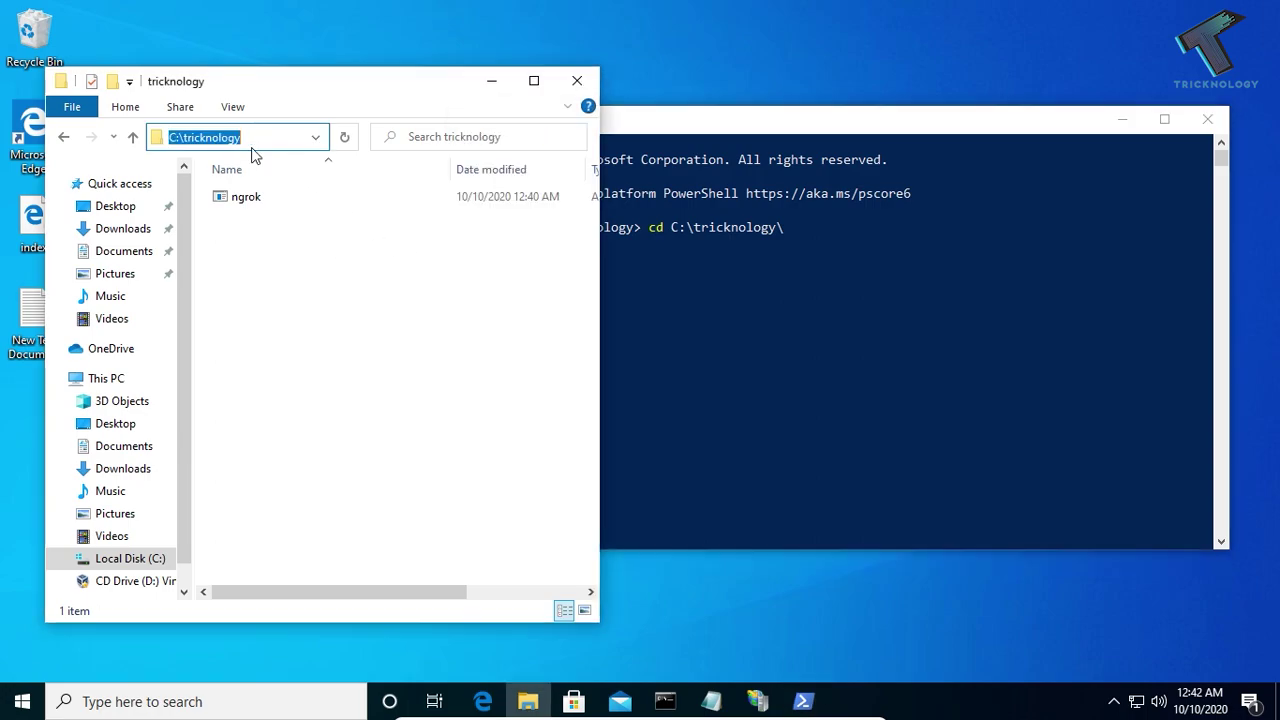
click(709, 290)
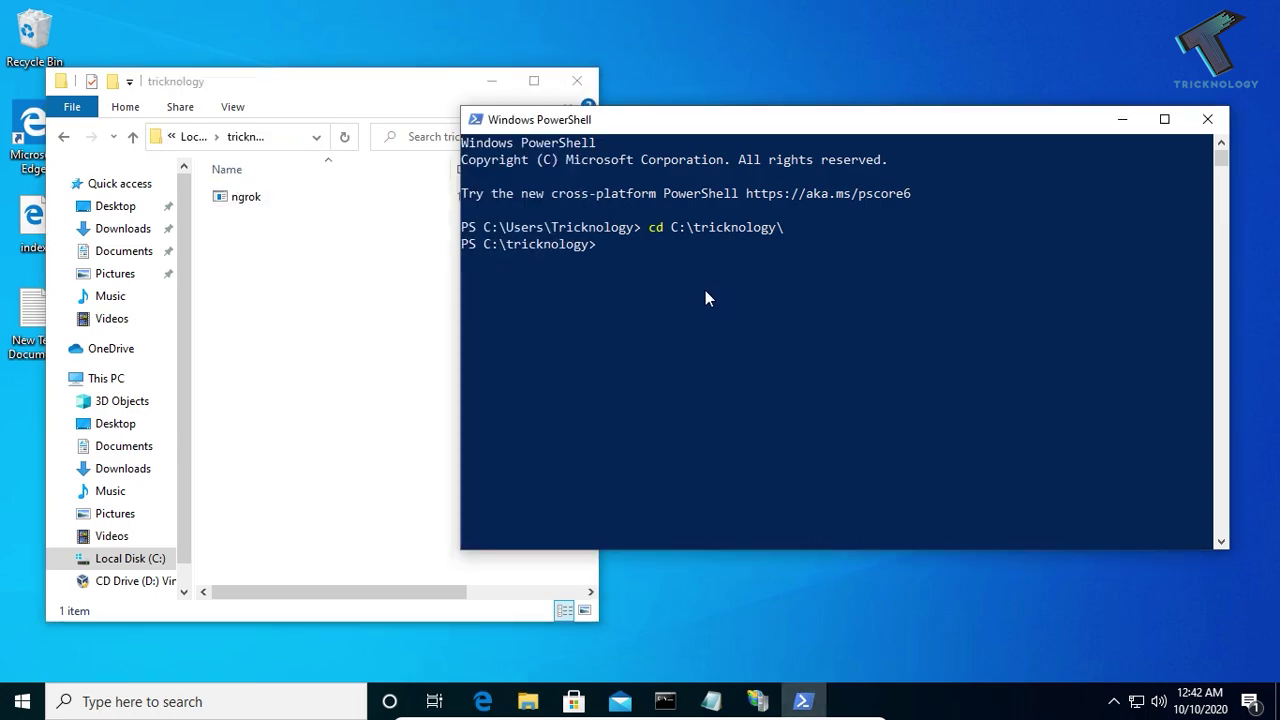
drag(613, 248, 513, 245)
drag(609, 251, 614, 249)
right_click(646, 251)
key(Return)
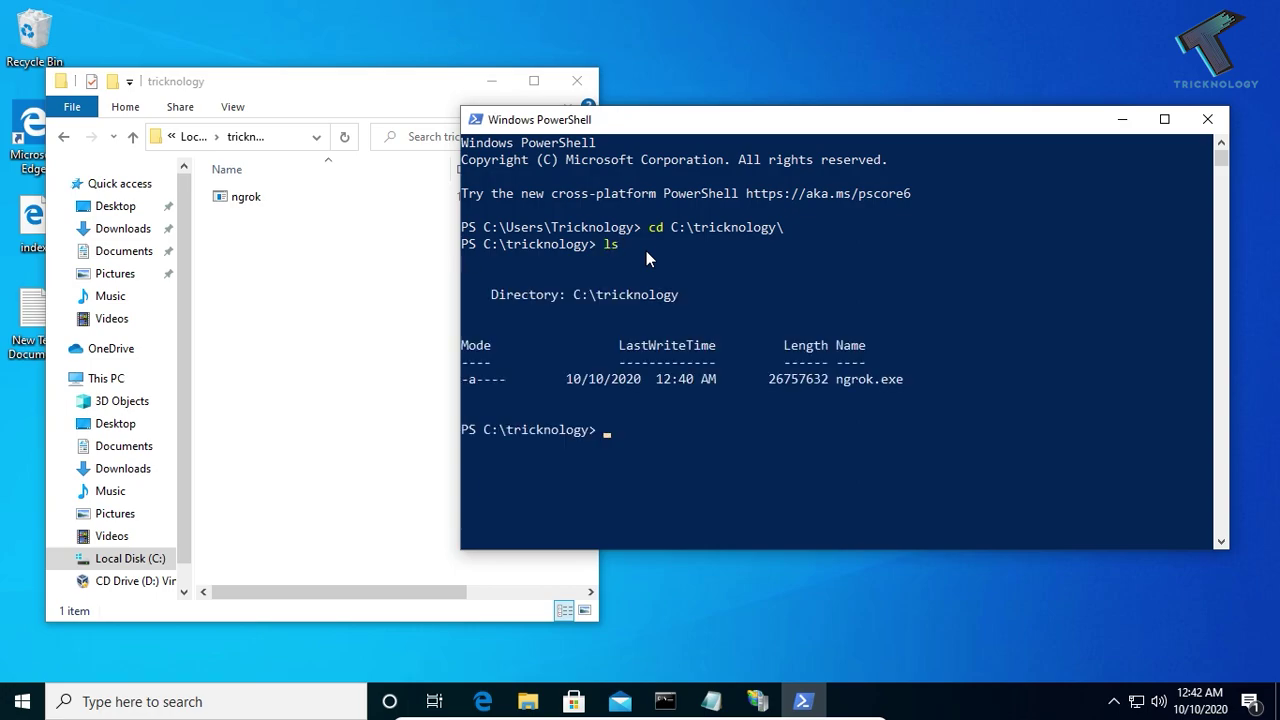
drag(838, 380, 873, 376)
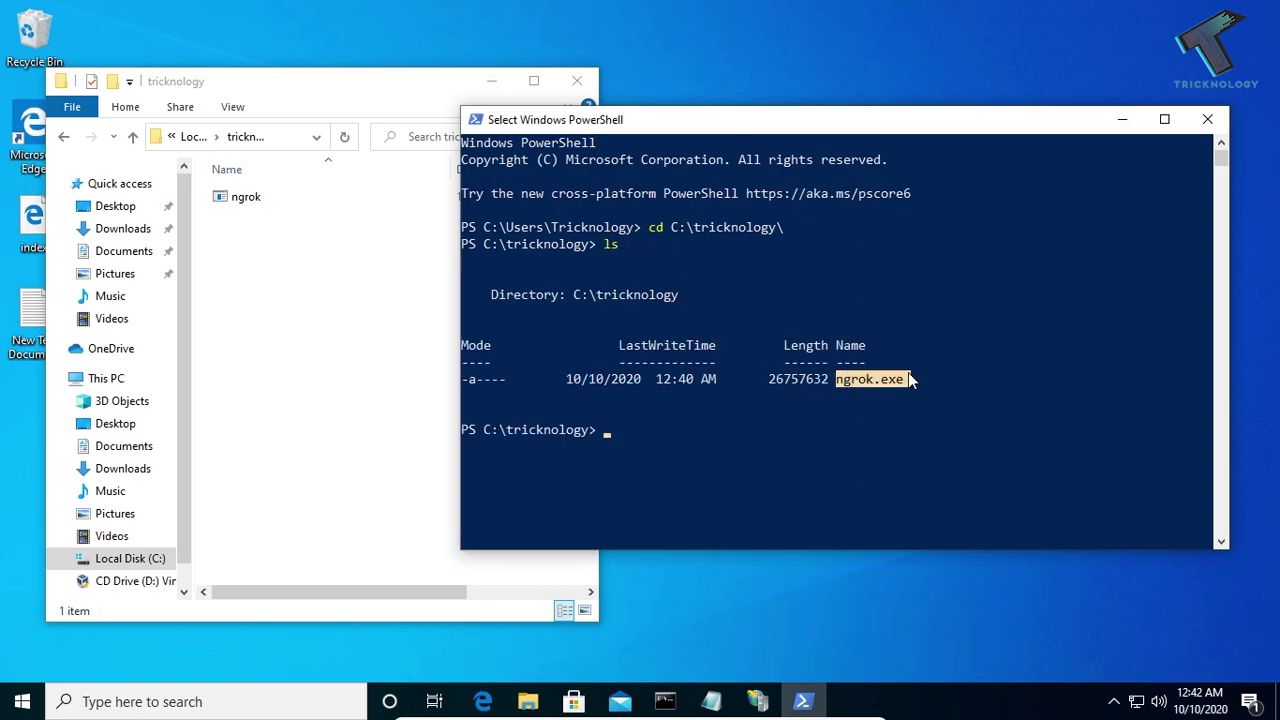
right_click(838, 464)
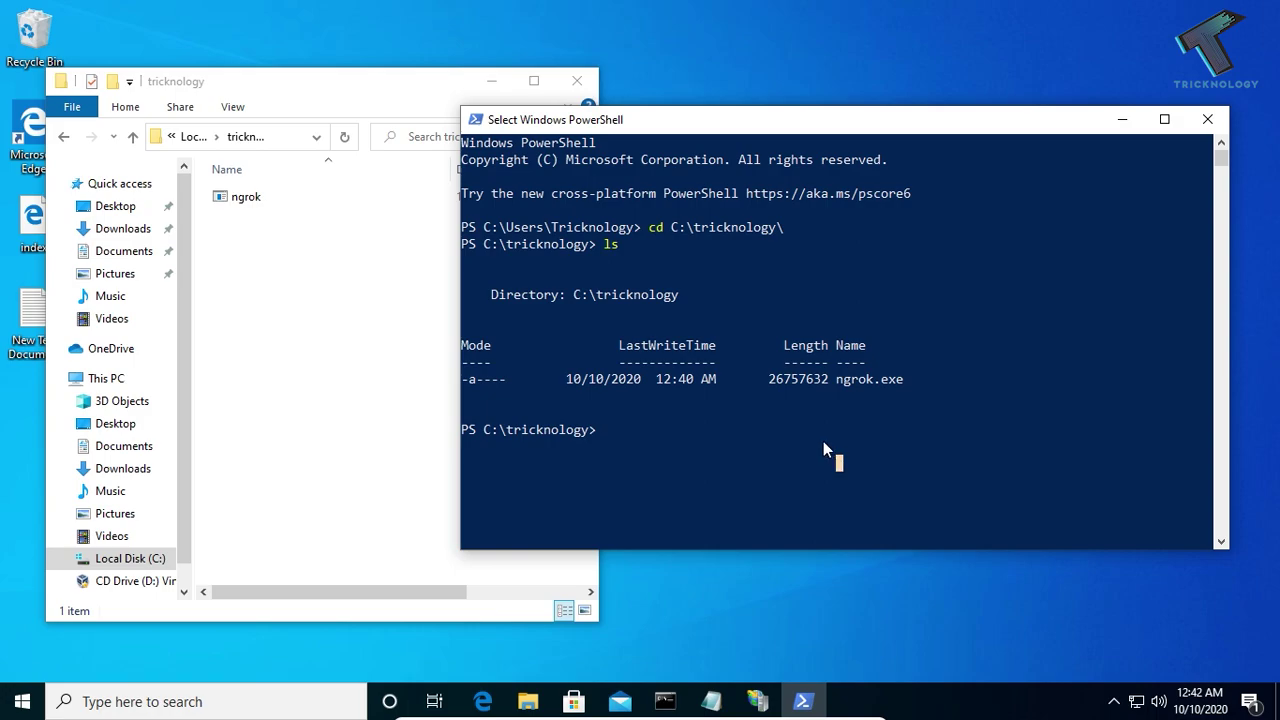
right_click(804, 461)
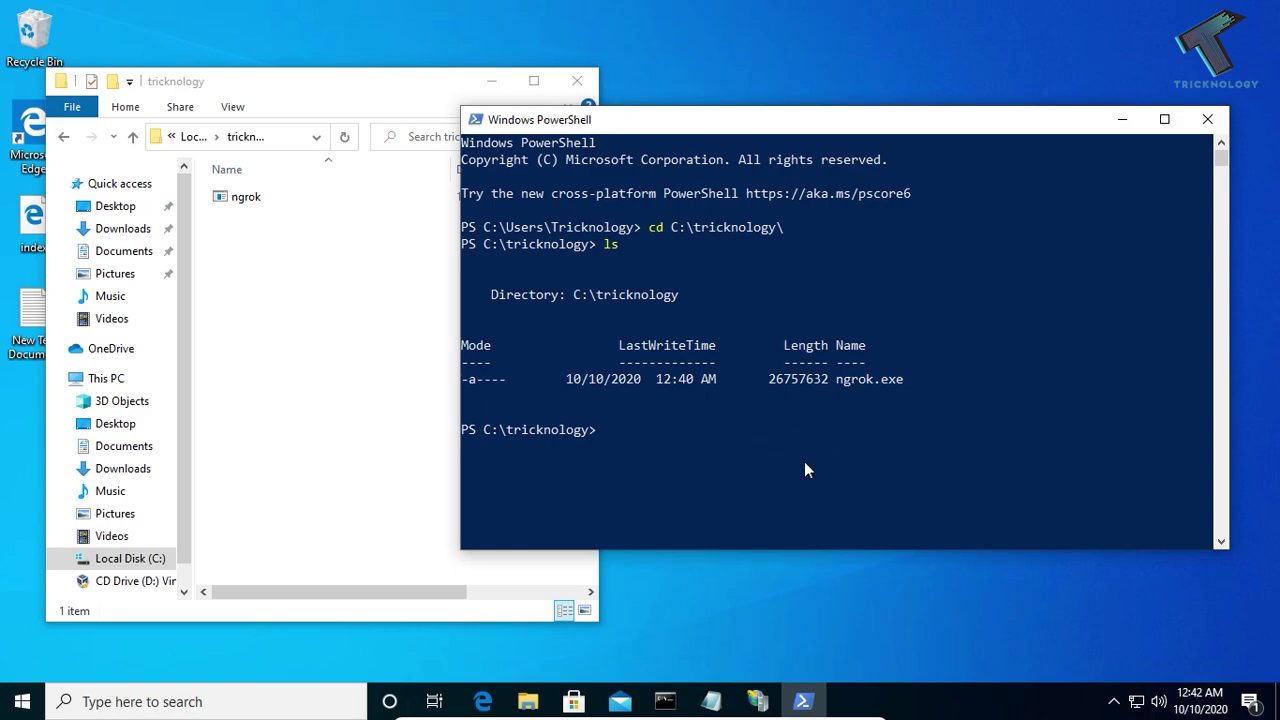
Start an ngrok HTTP tunnel to local port 80 by running ngrok.exe with http 80.
text(.\ng)
key(Tab)
text(http 80)
key(Return)
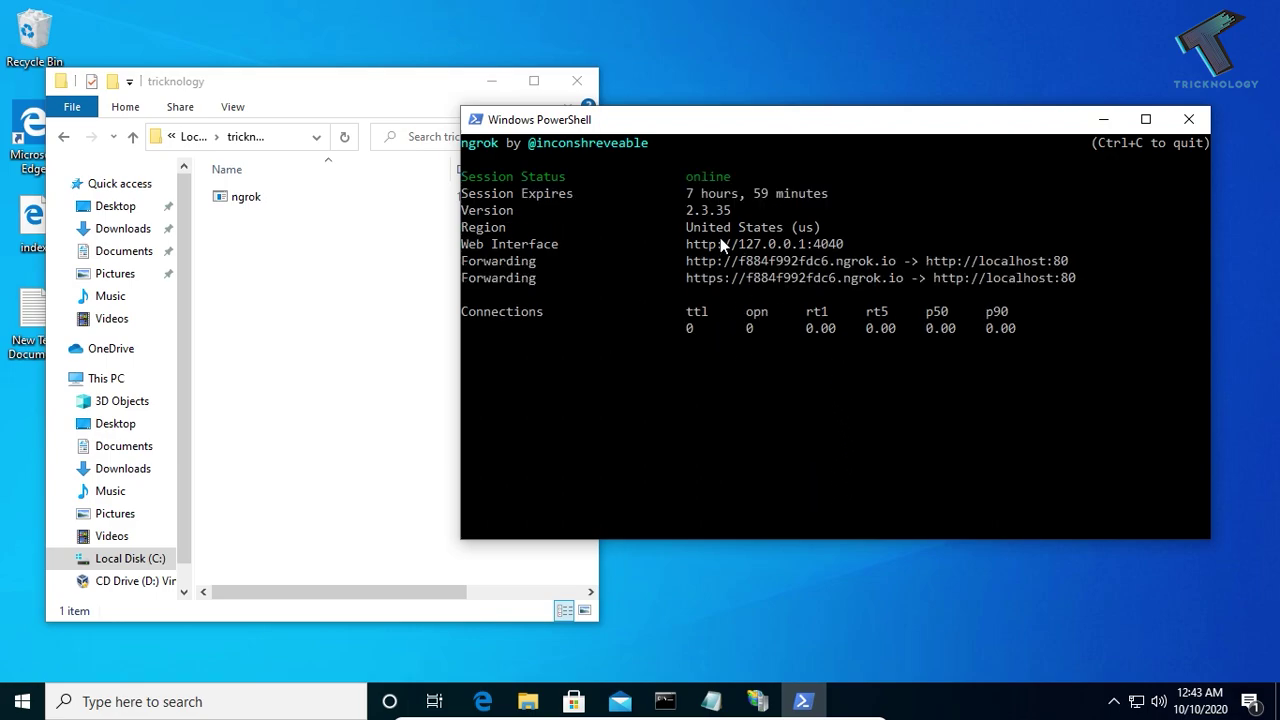
Highlight the public http forwarding address in the ngrok session output.
mouse_move(688, 263)
mouse_down()
mouse_move(899, 264)
mouse_move(675, 264)
mouse_move(697, 265)
mouse_up()
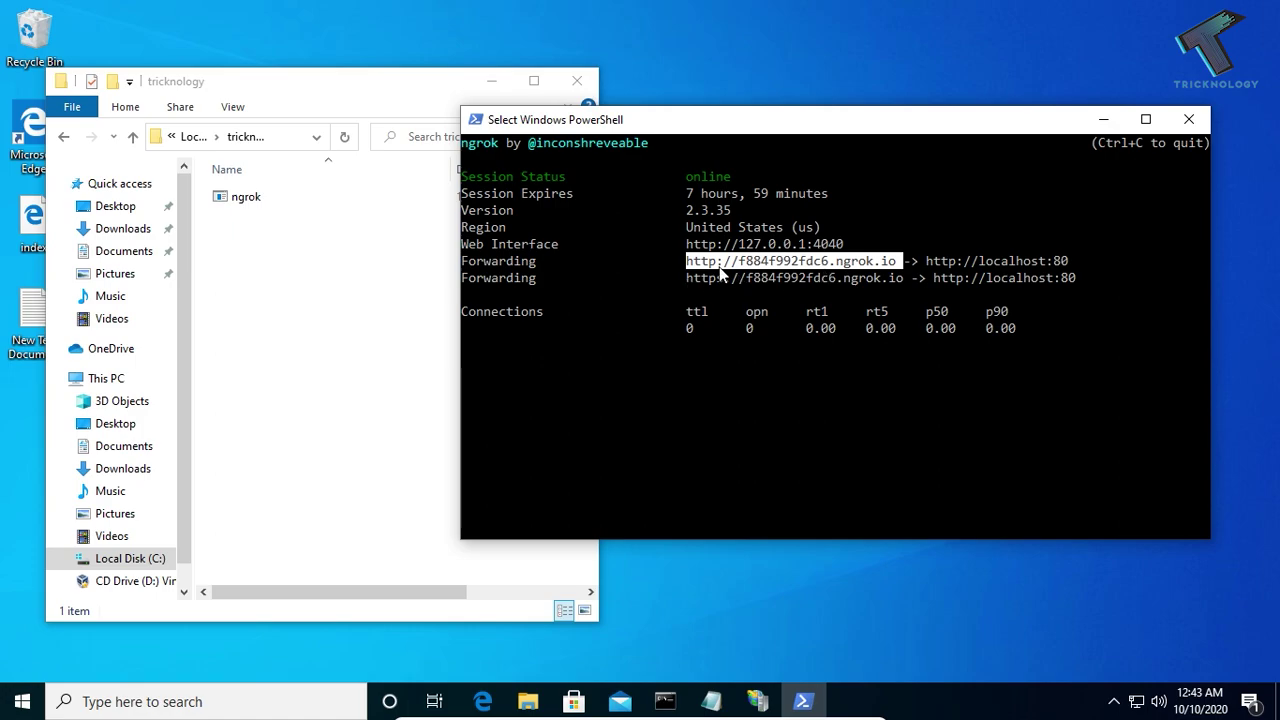
click(688, 266)
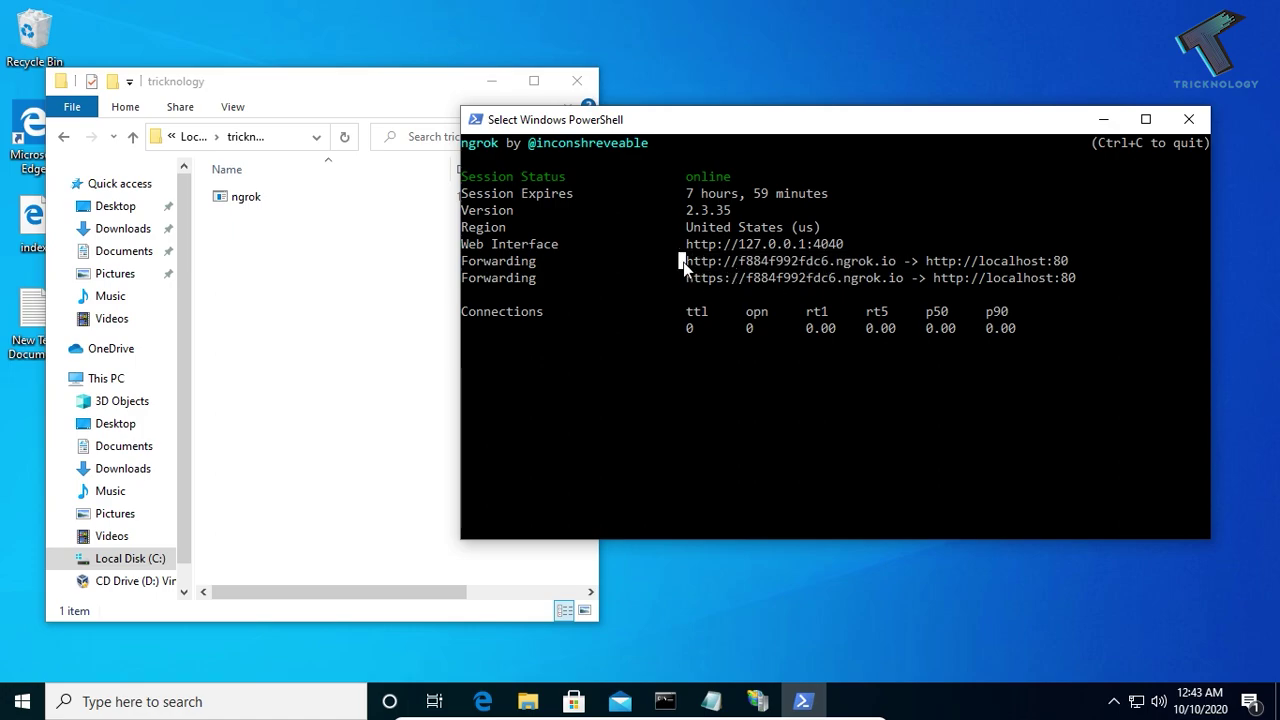
drag(684, 265, 839, 265)
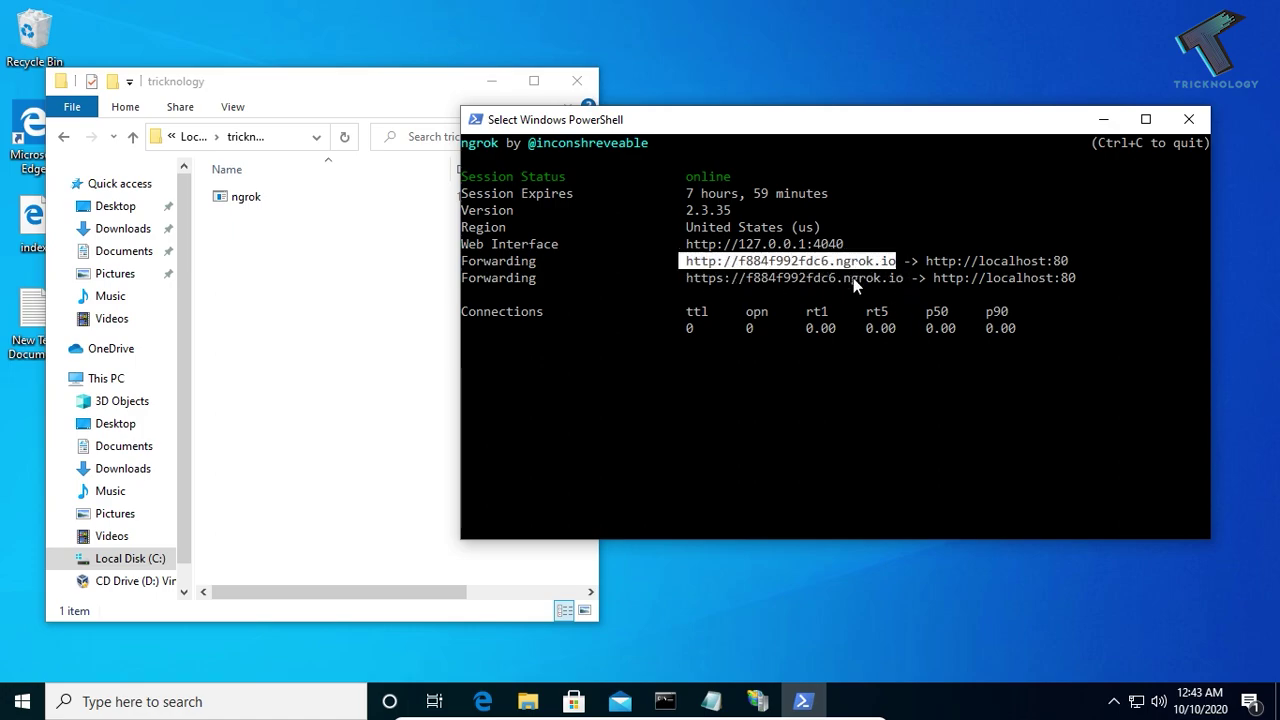
drag(689, 263, 892, 266)
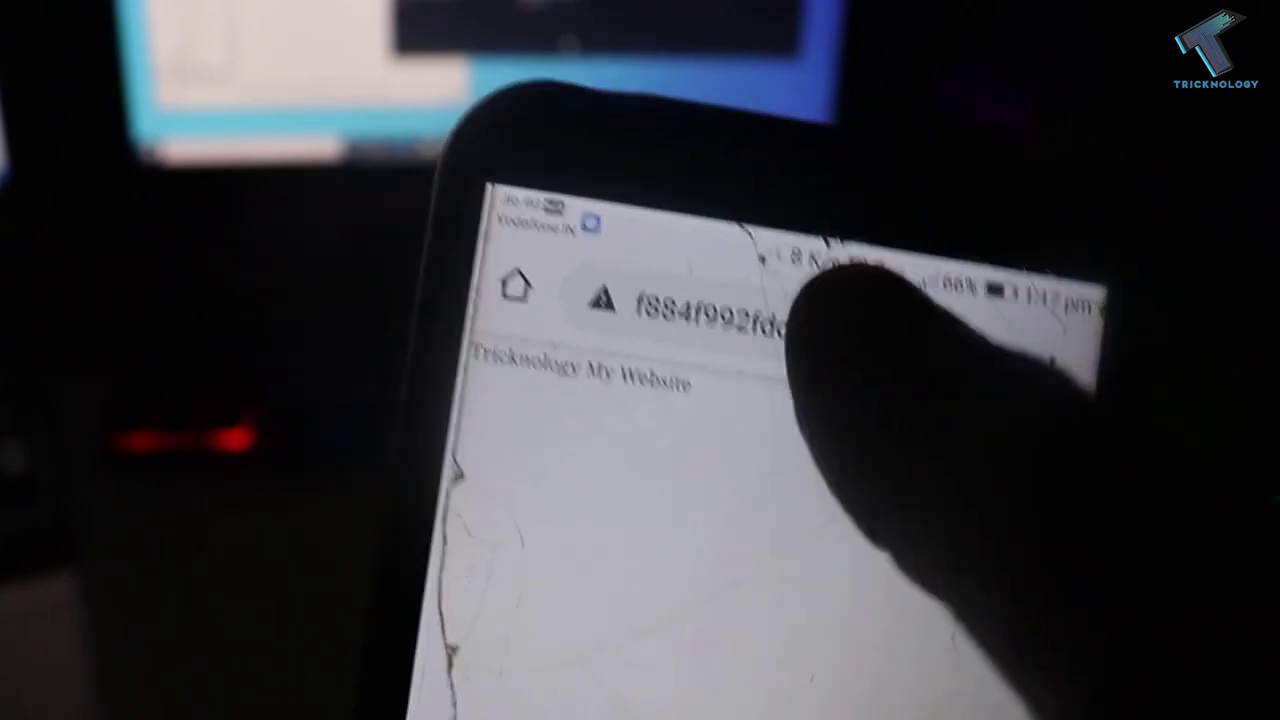
click(760, 332)
click(680, 420)
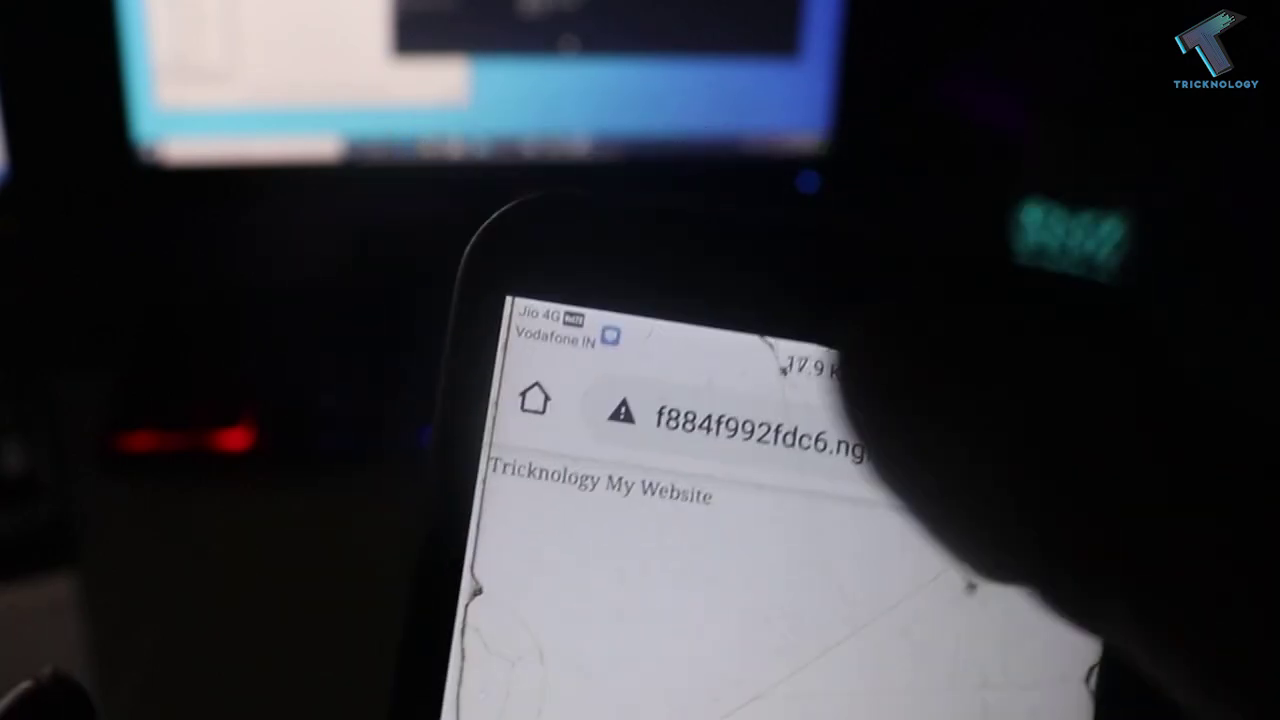
click(740, 342)
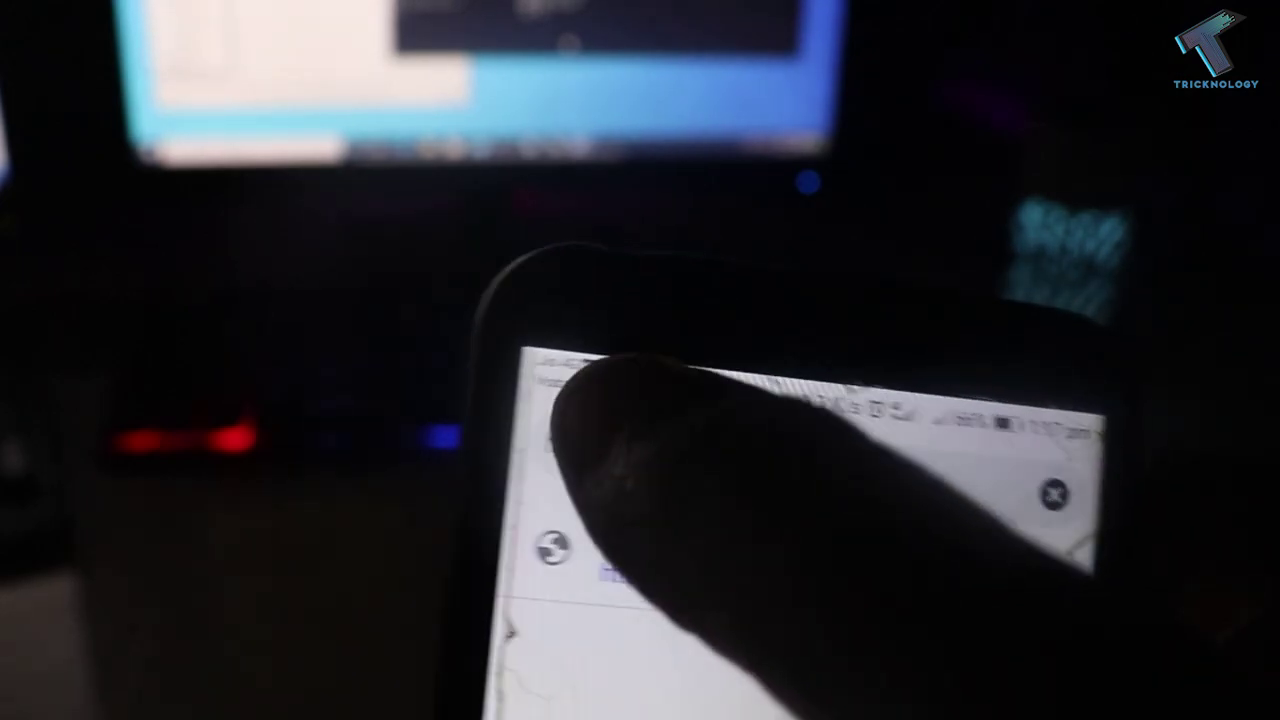
click(490, 440)
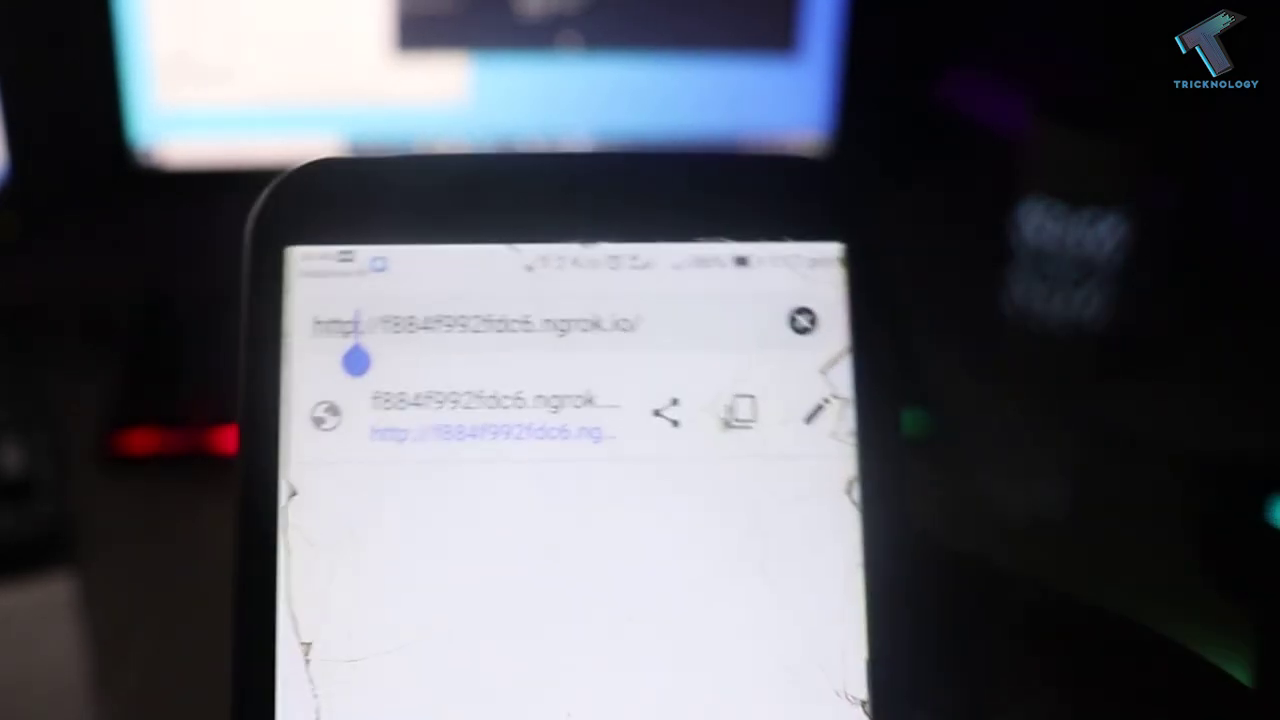
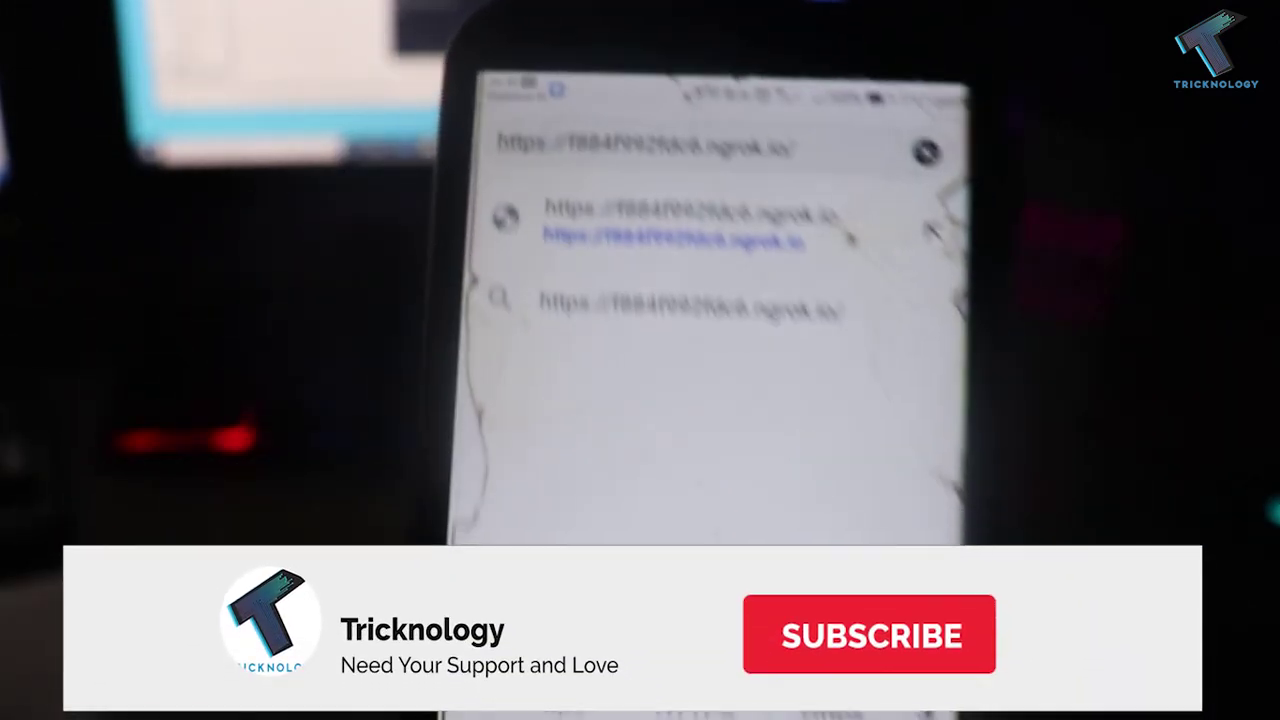
key(Return)
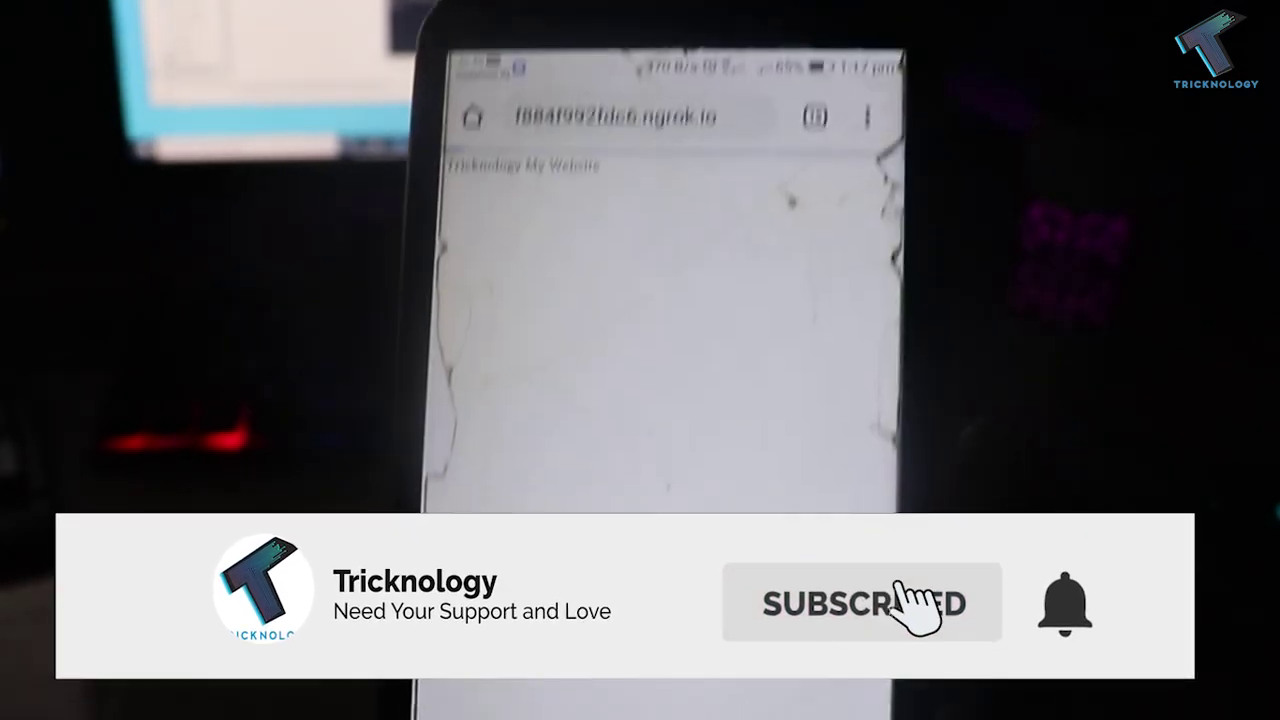